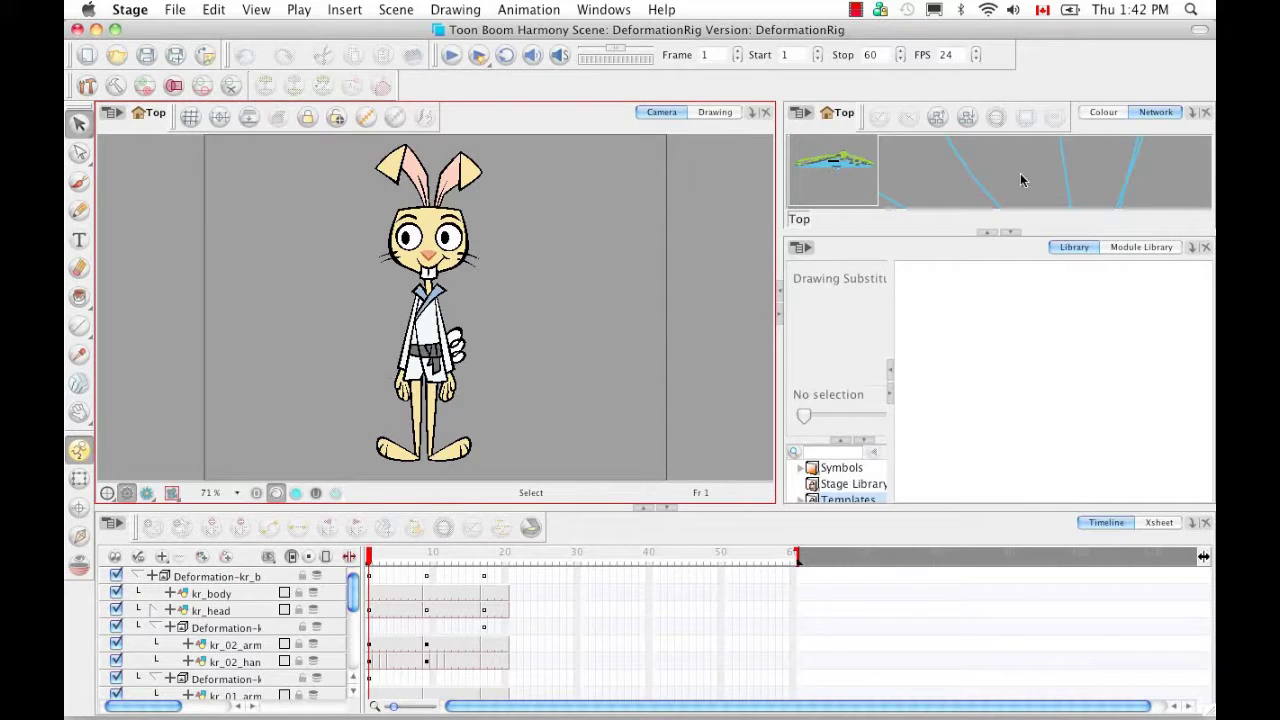
Delete the unconnected module below the Display module in the enlarged Network view.
click(1009, 232)
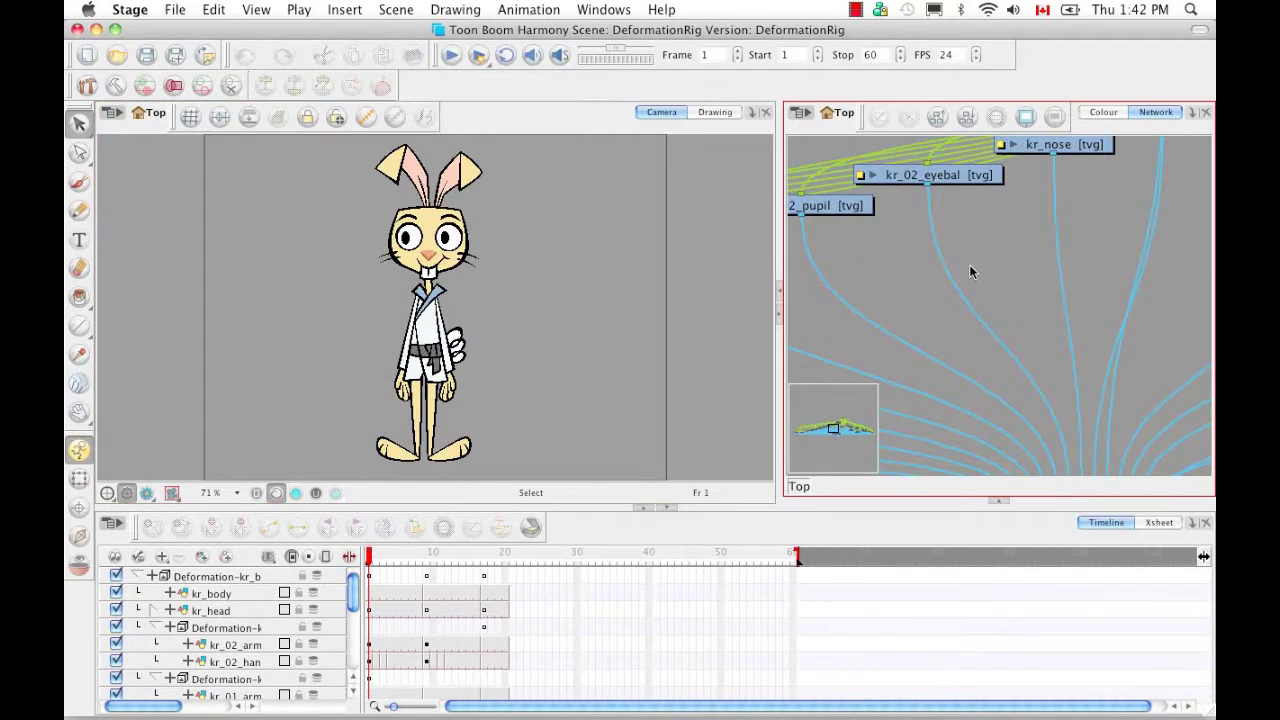
scroll(969, 270, down, 6)
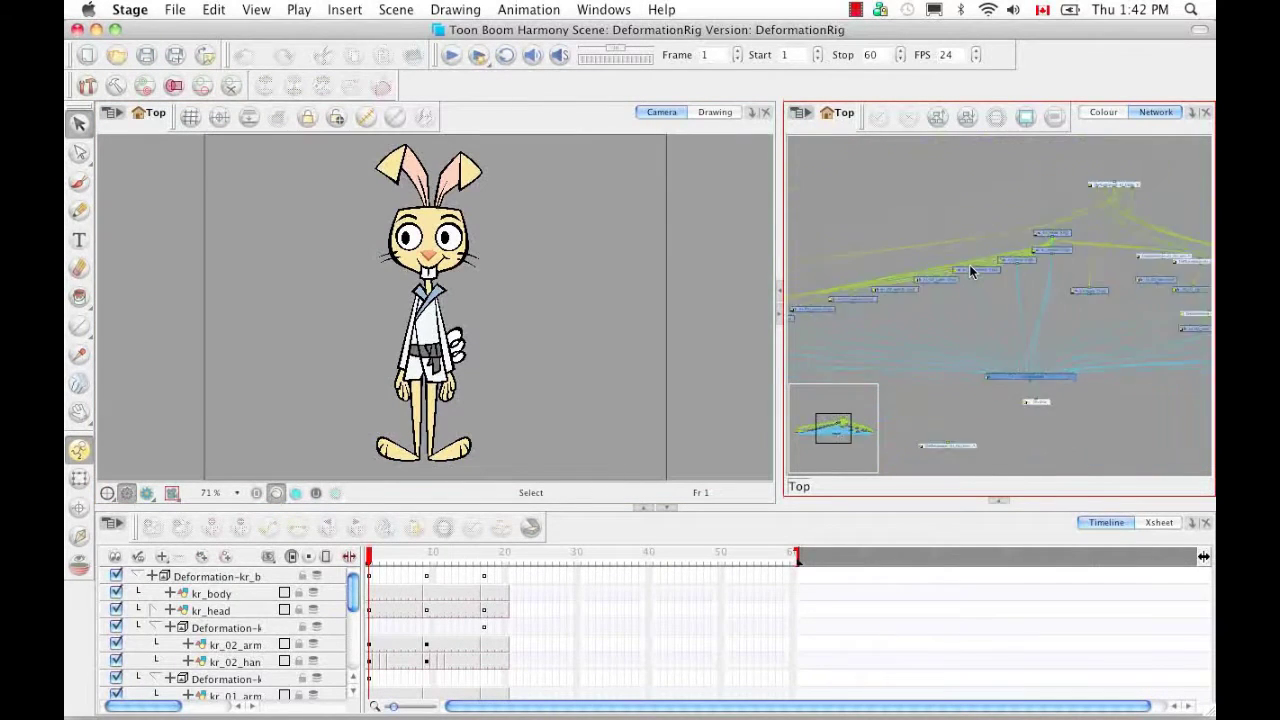
scroll(969, 270, down, 1)
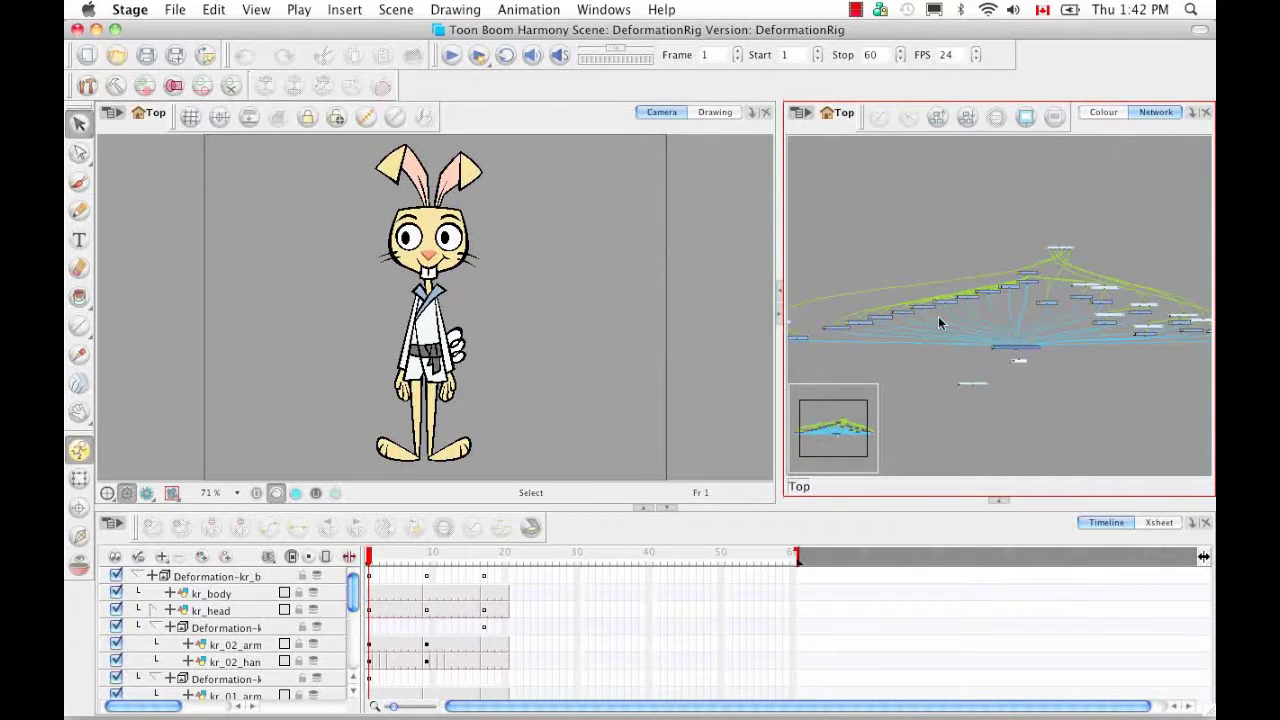
drag(944, 401, 999, 378)
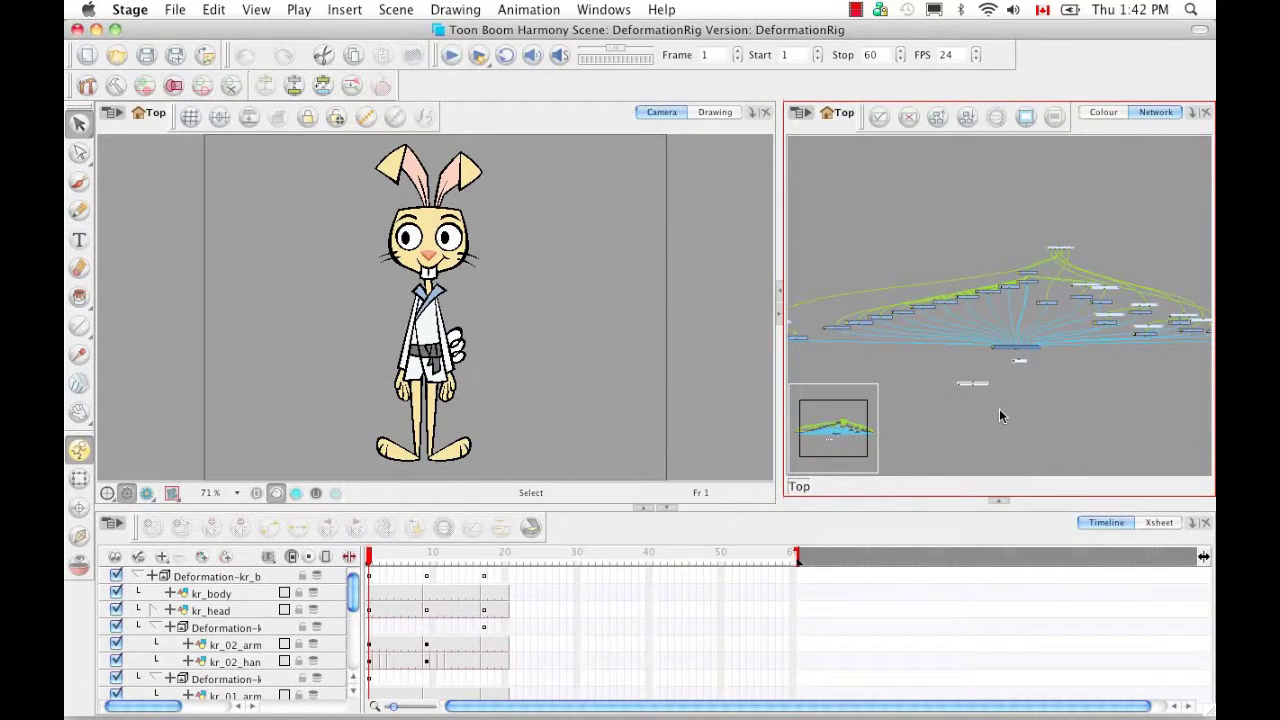
key(Delete)
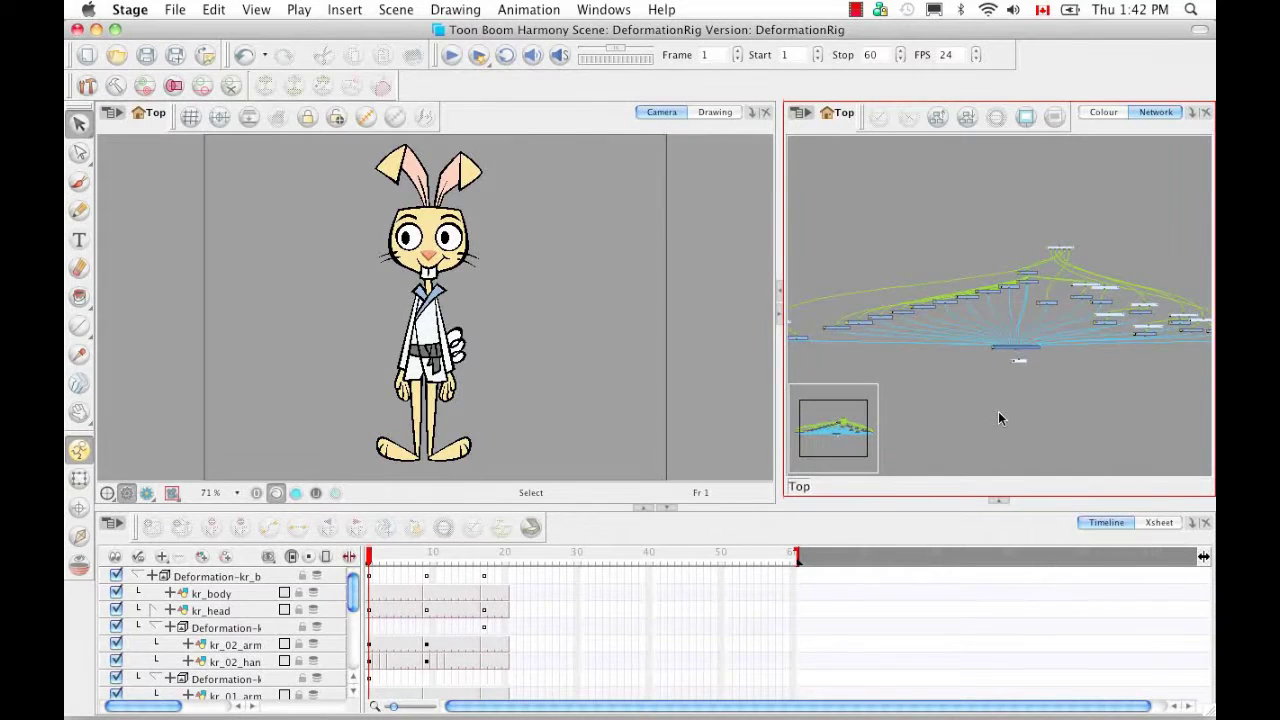
Group all the rig's modules in the network and rename the group KR_MASTER.
key(super+a)
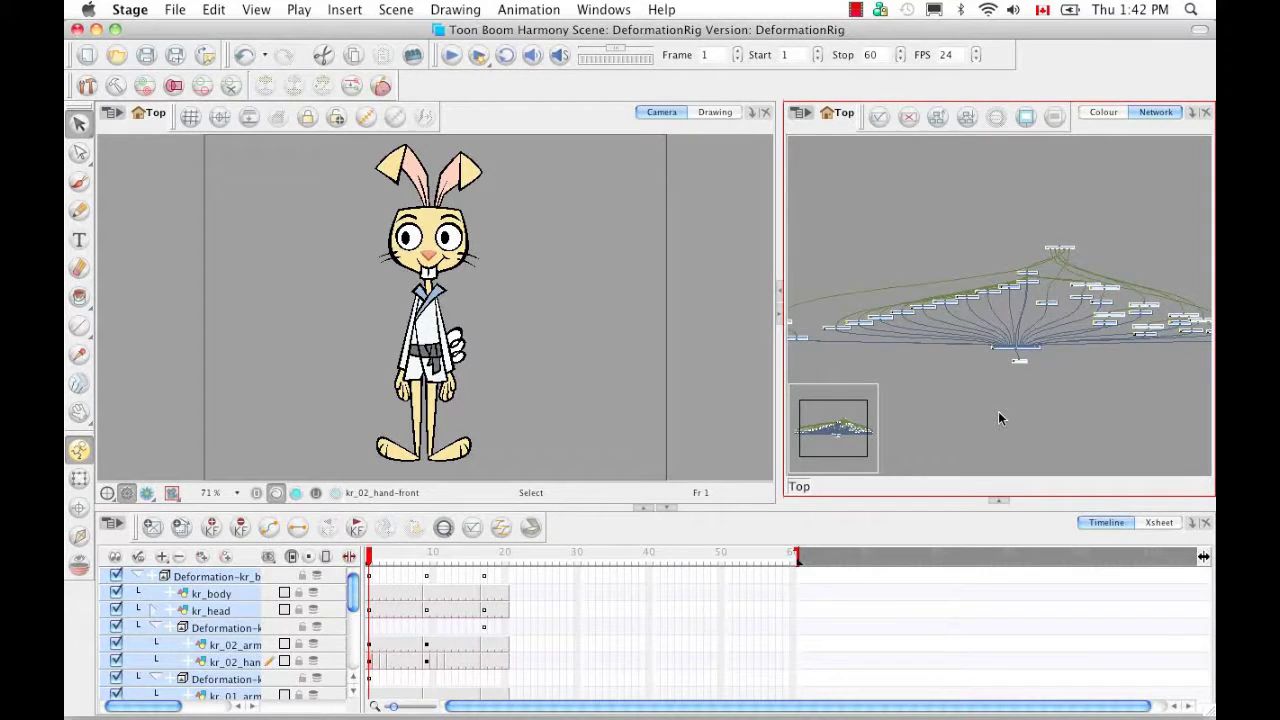
key(super+g)
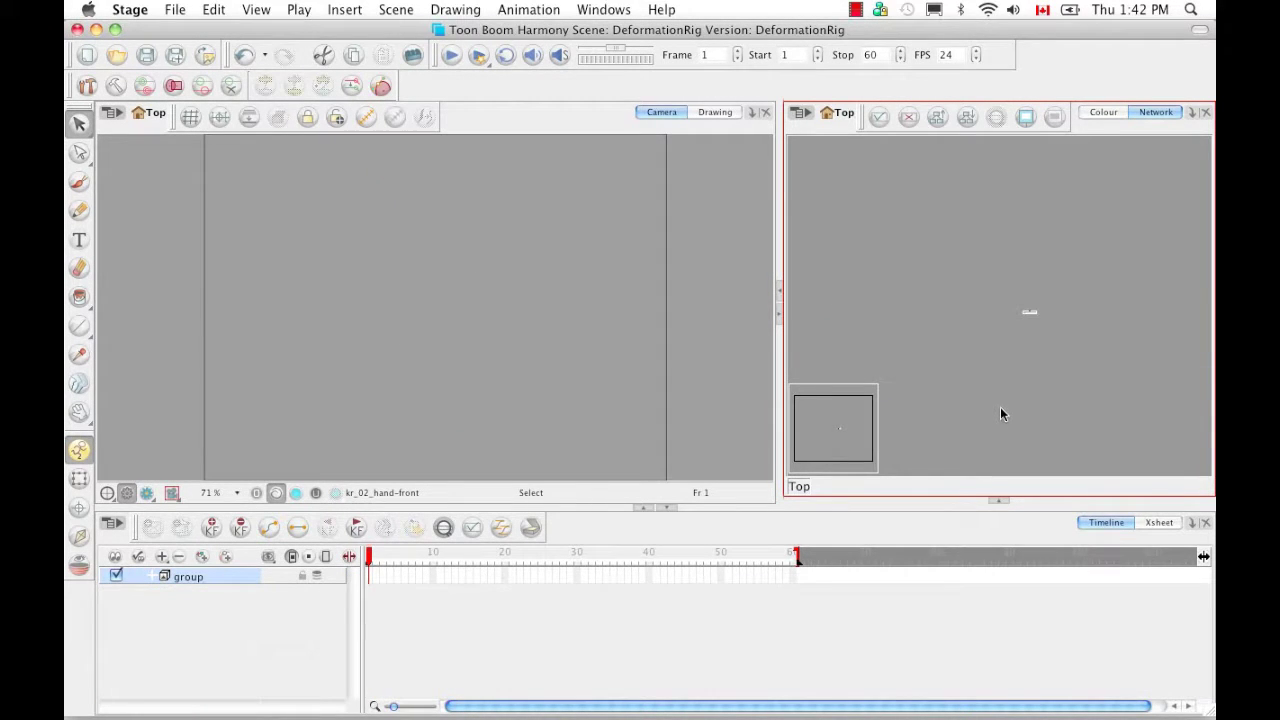
scroll(928, 340, up, 10)
scroll(928, 337, up, 2)
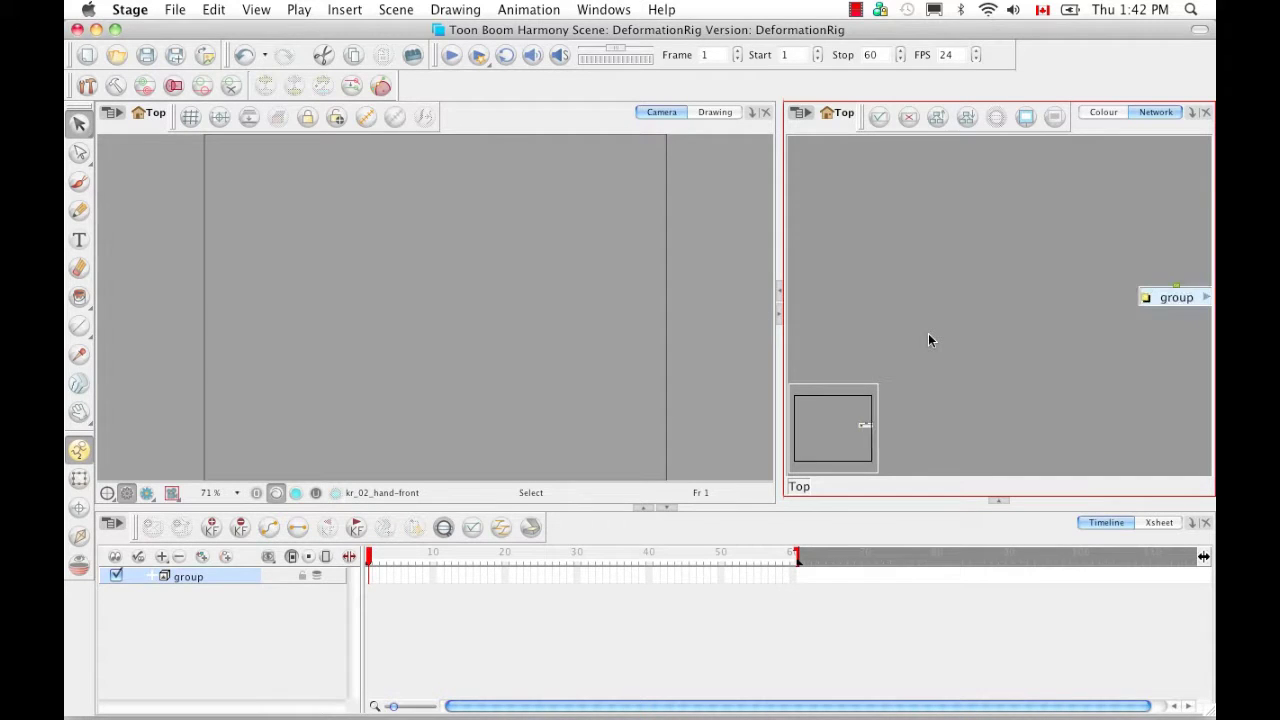
drag(1028, 323, 860, 343)
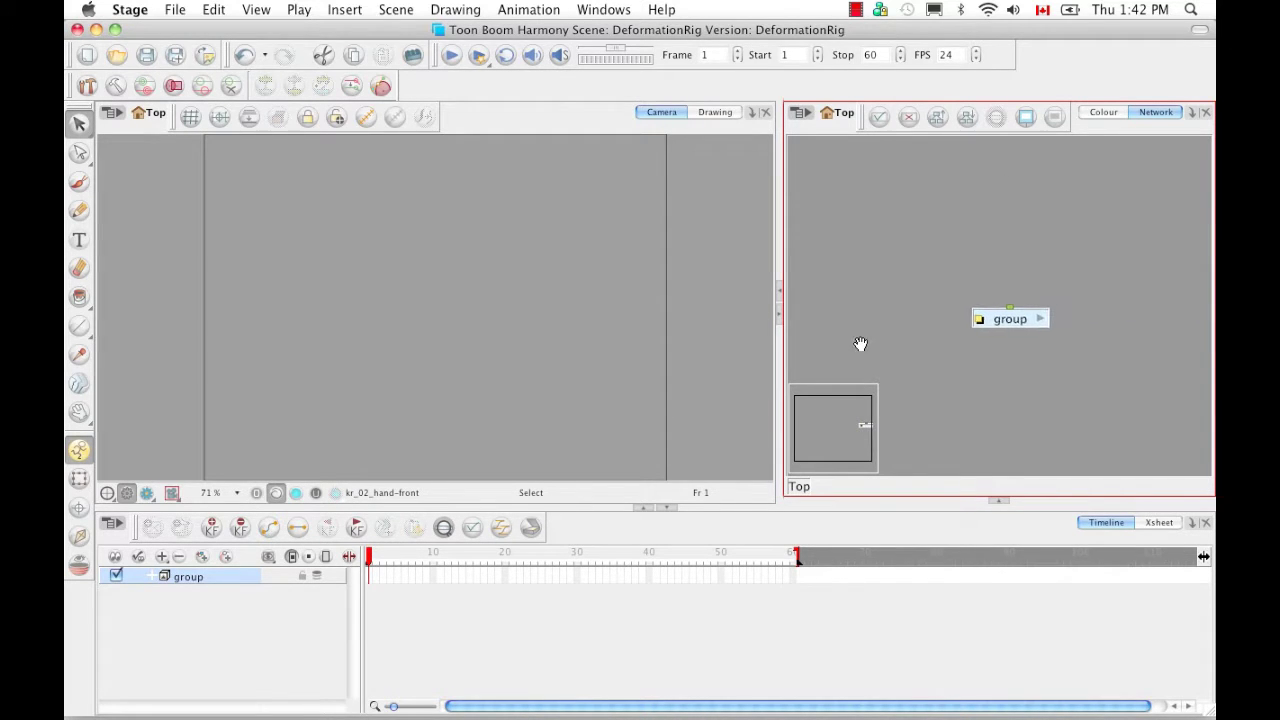
double_click(982, 318)
drag(464, 212, 814, 229)
text(KR_MASTER)
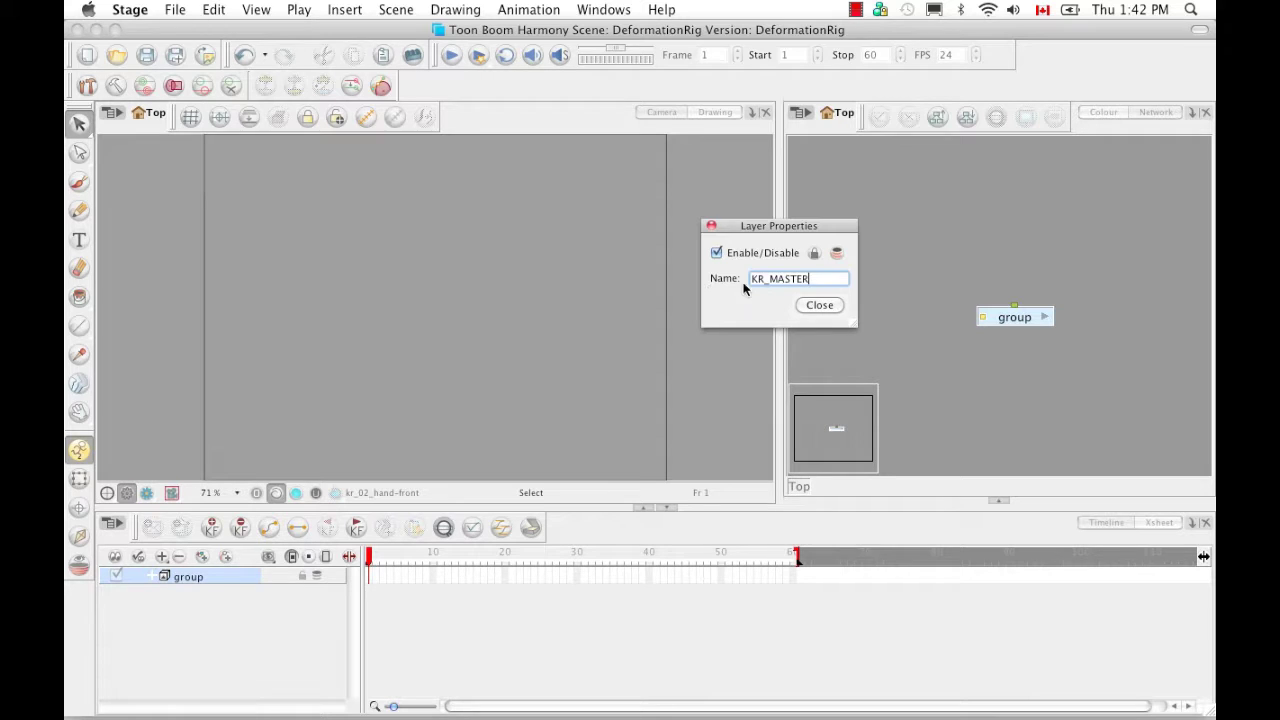
click(819, 305)
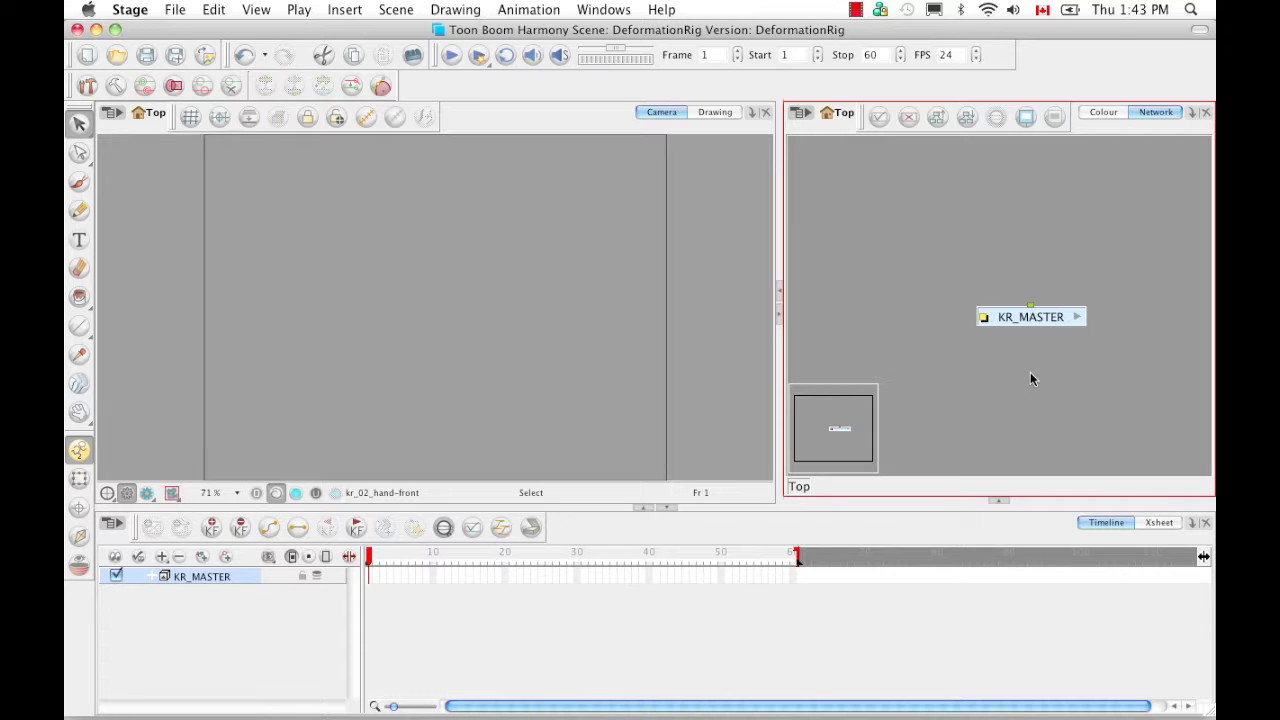
Enter the KR_MASTER group and add a Multi-Port-Out module from the full Module Library beside the Display module.
click(1076, 317)
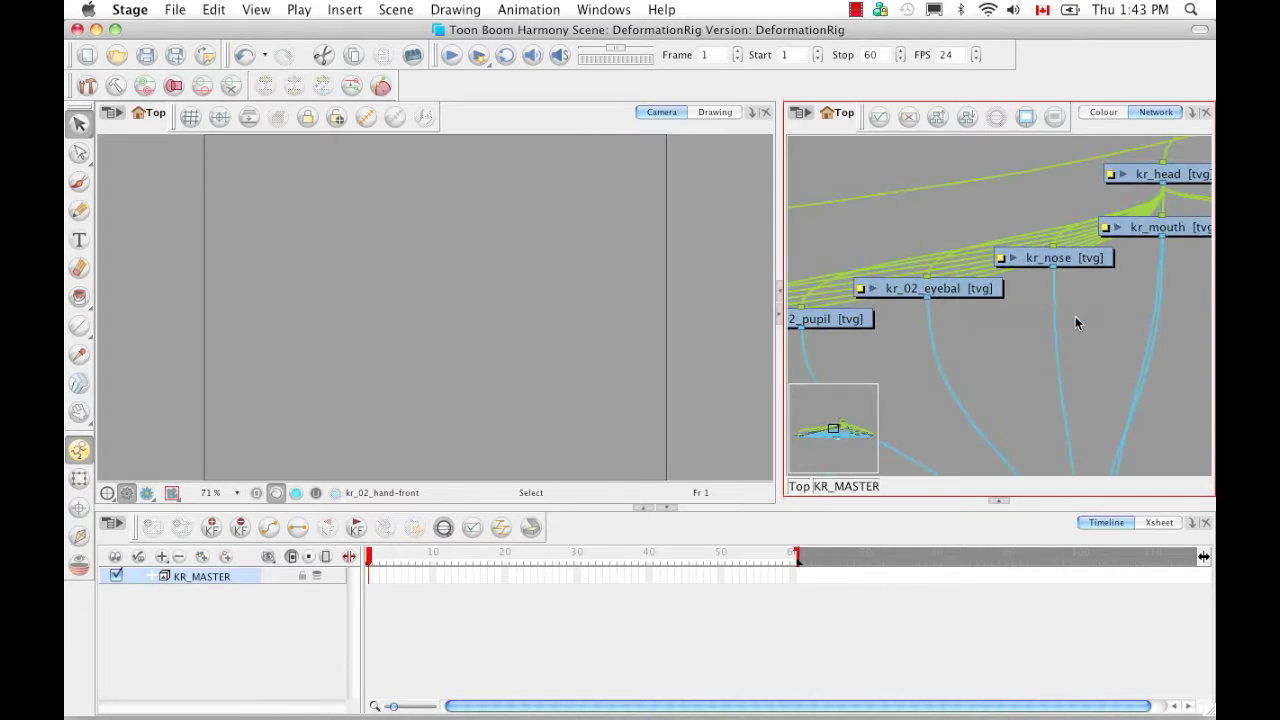
scroll(1038, 404, down, 10)
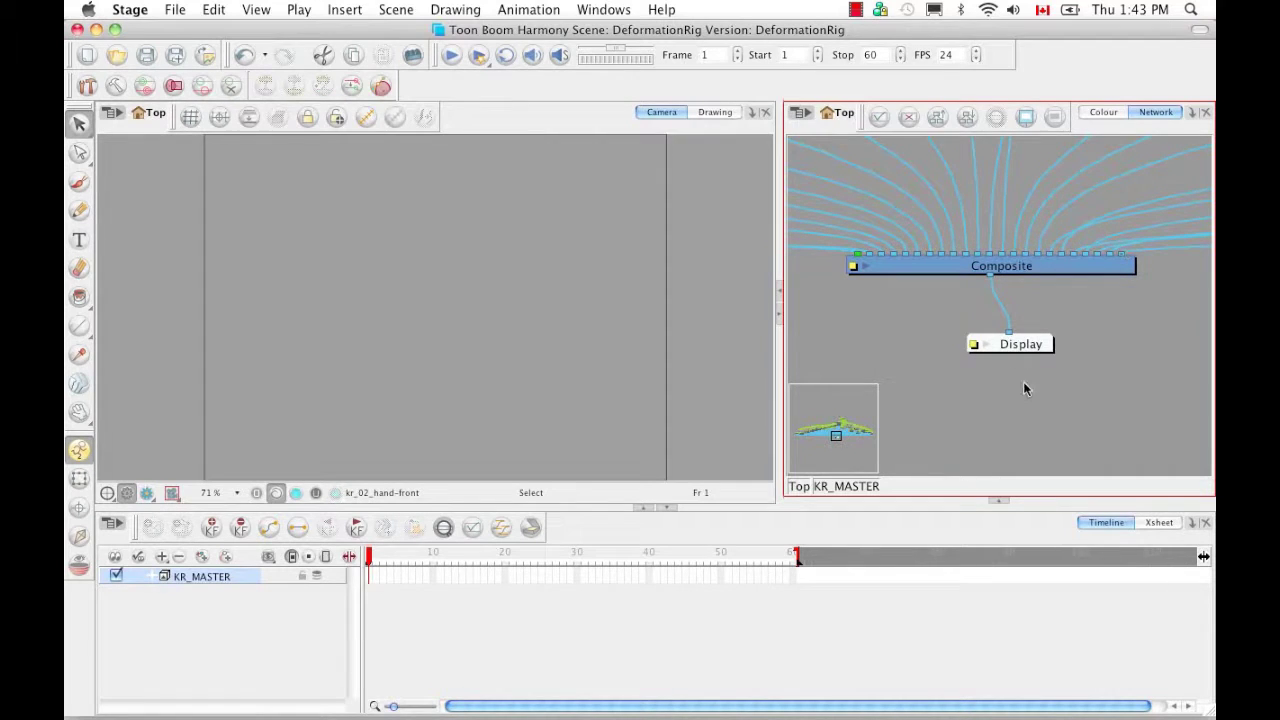
click(999, 500)
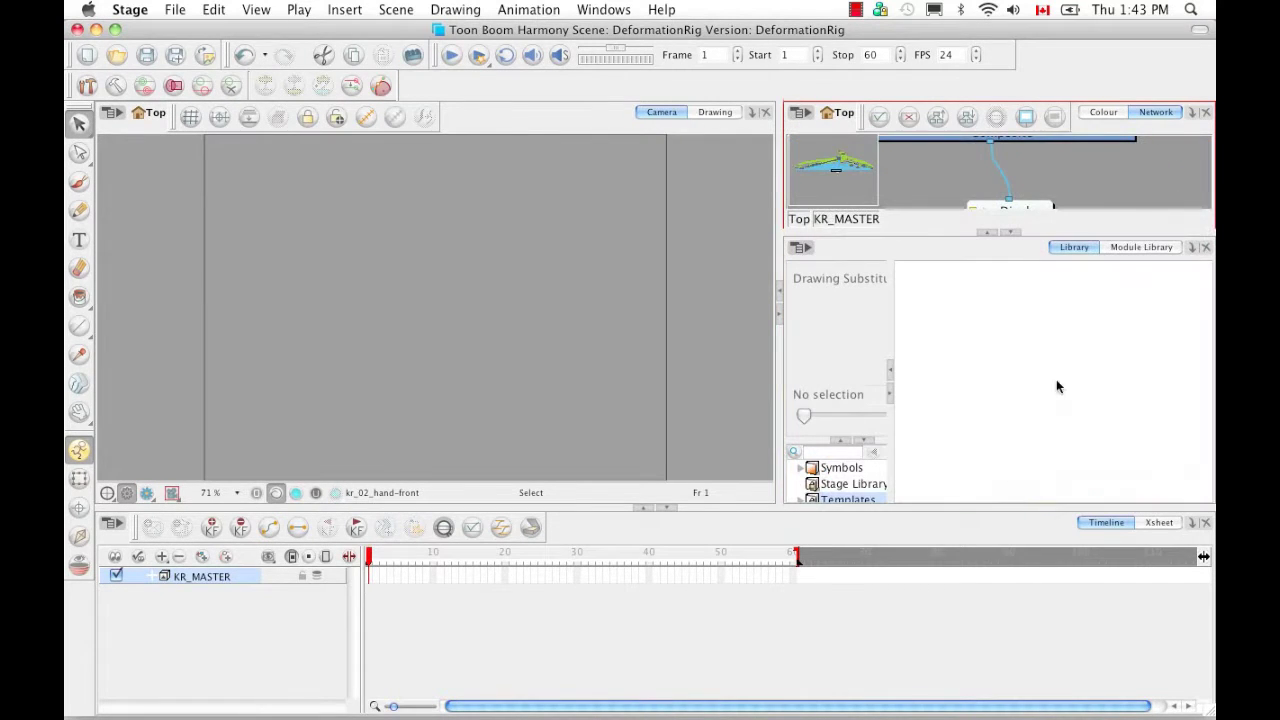
click(1139, 247)
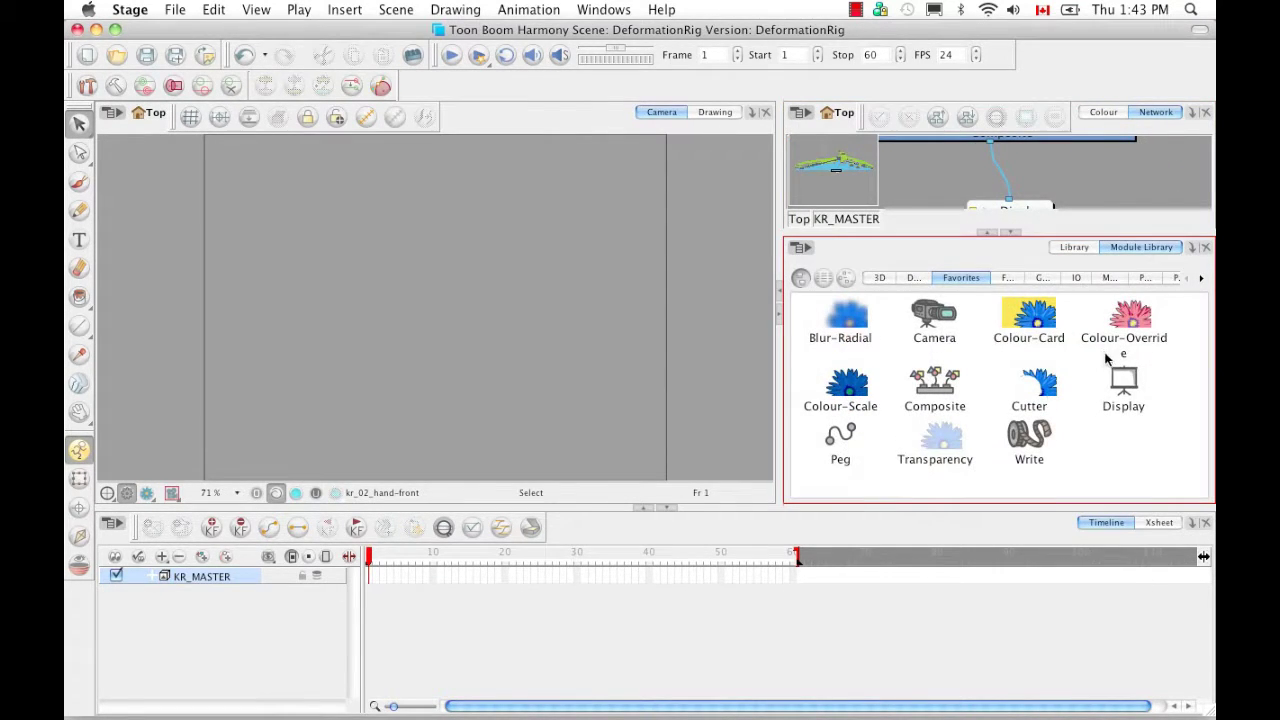
click(1201, 278)
click(1201, 278)
click(1156, 278)
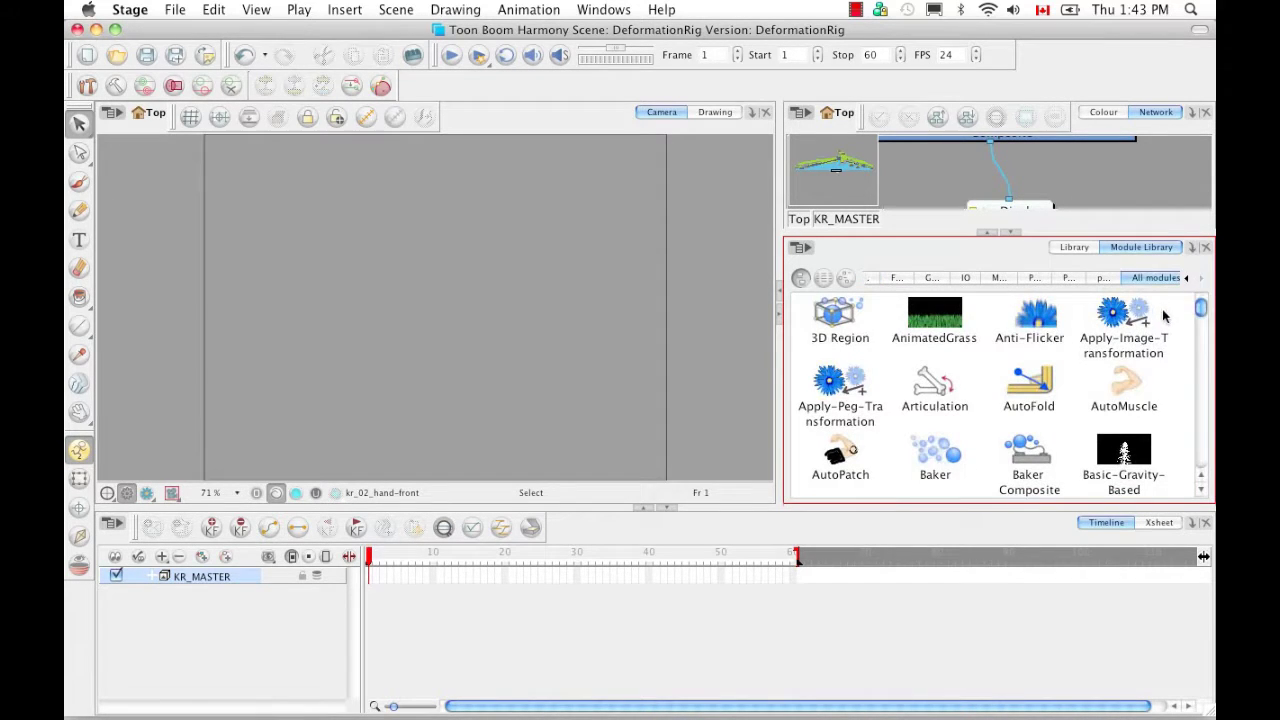
drag(1201, 310, 1200, 414)
drag(1060, 366, 1078, 175)
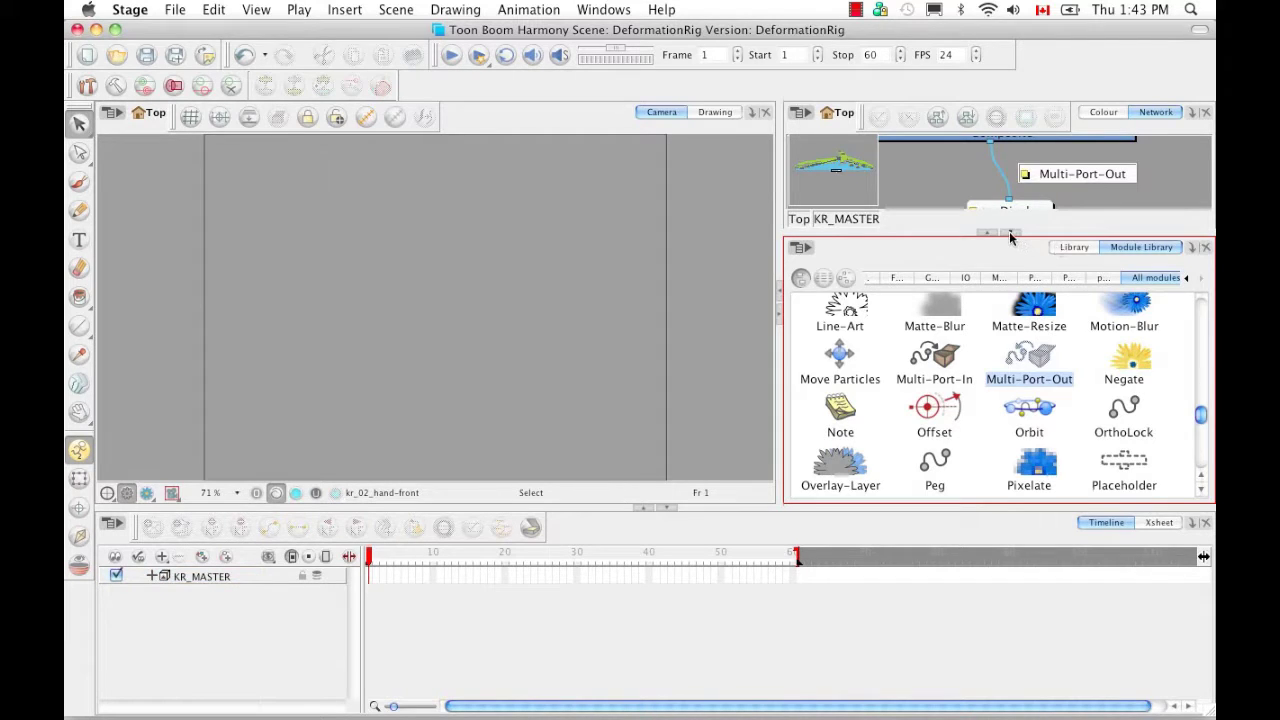
Arrange Display and Multi-Port-Out side by side below the Composite, connect the Composite to Multi-Port-Out, and return to the Top level.
click(1011, 232)
drag(1031, 344, 886, 336)
drag(1064, 313, 1053, 342)
drag(990, 281, 1065, 330)
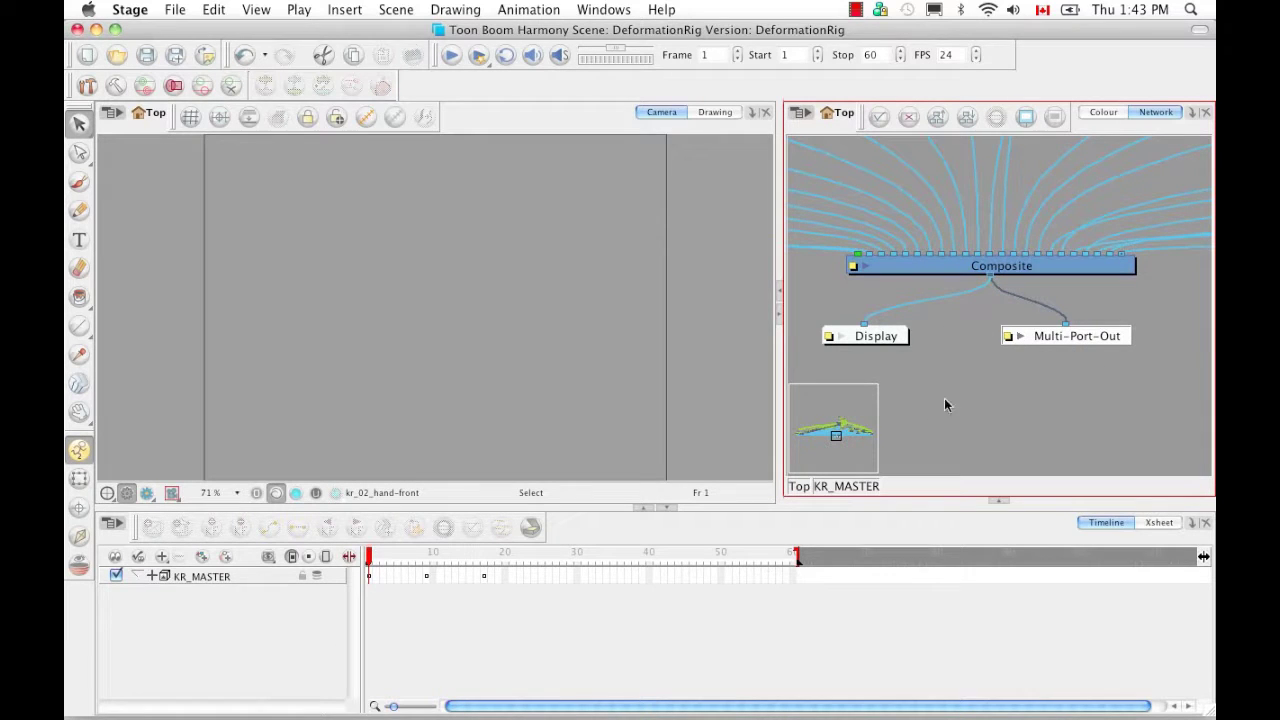
click(802, 486)
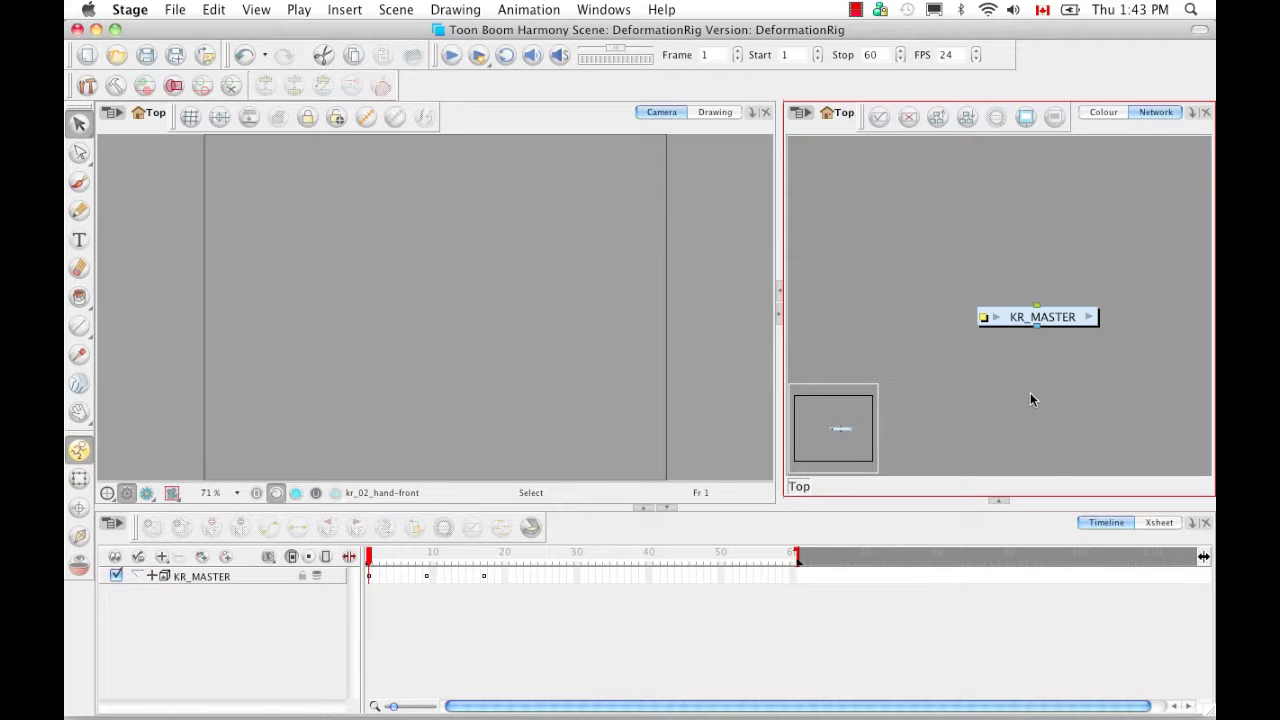
Show the Library again and, with KR_MASTER's layers expanded in the timeline, shorten the scene to end at frame 20.
click(998, 501)
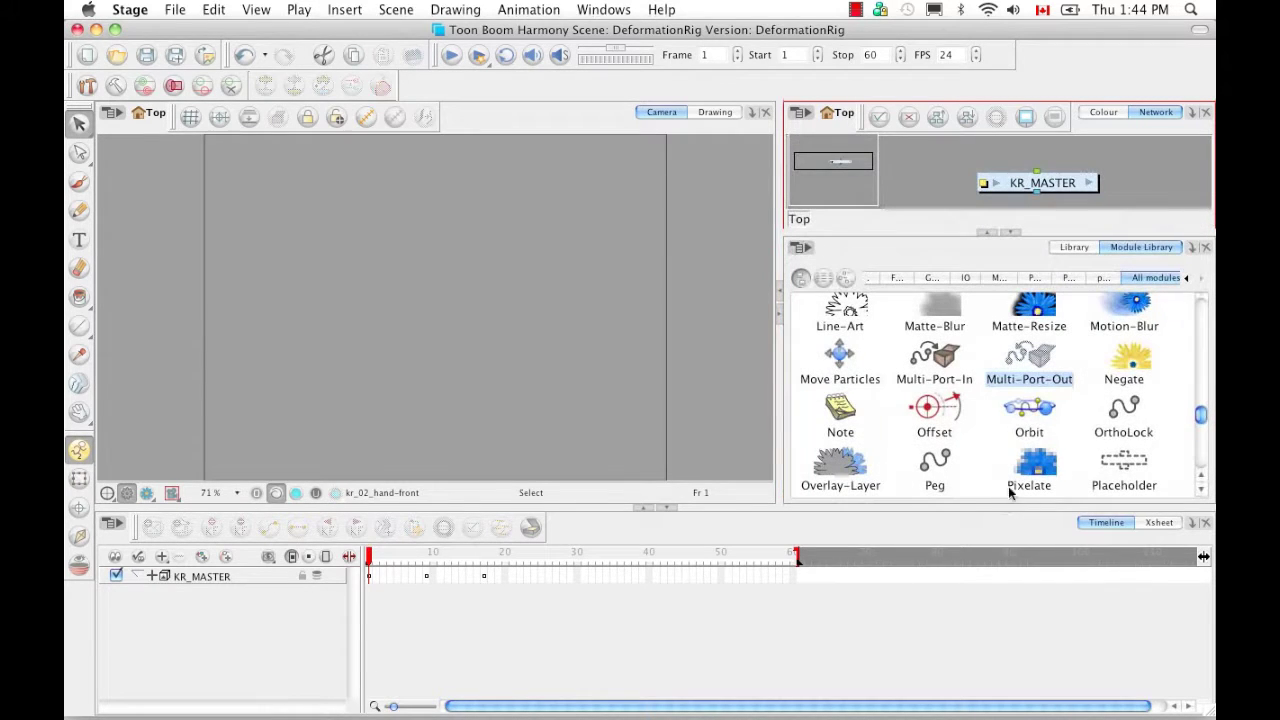
click(1070, 250)
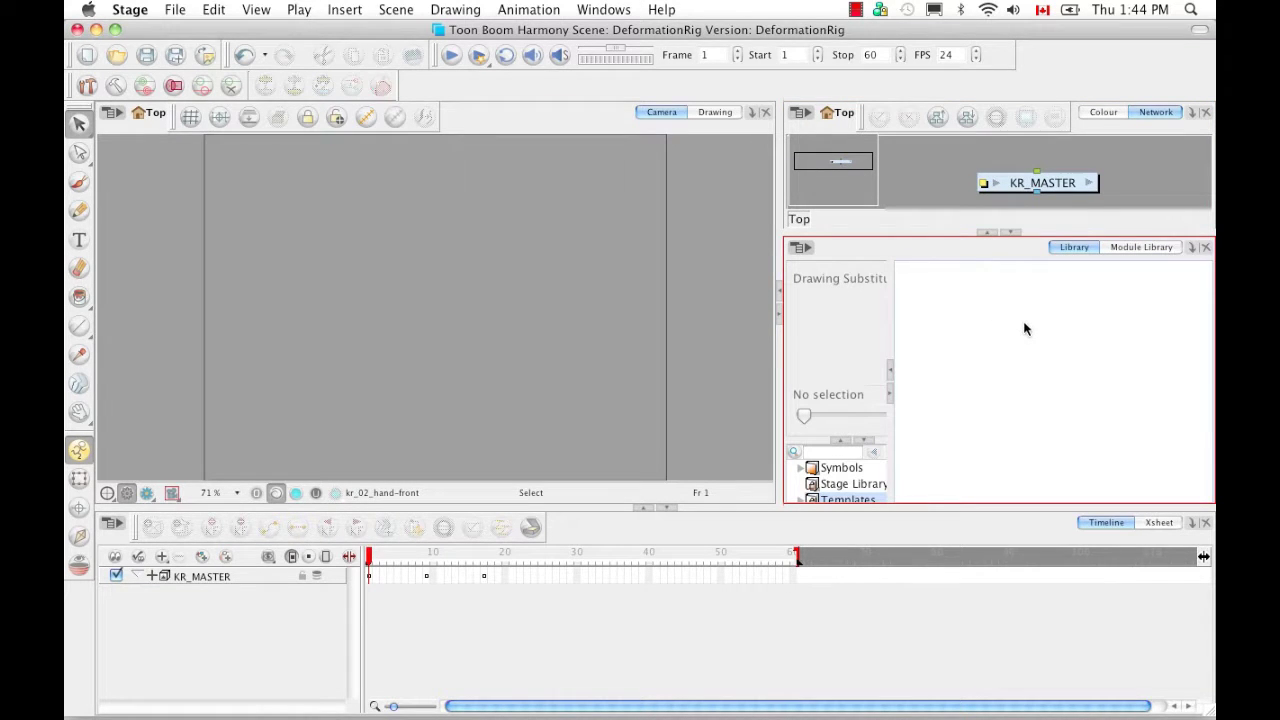
click(137, 575)
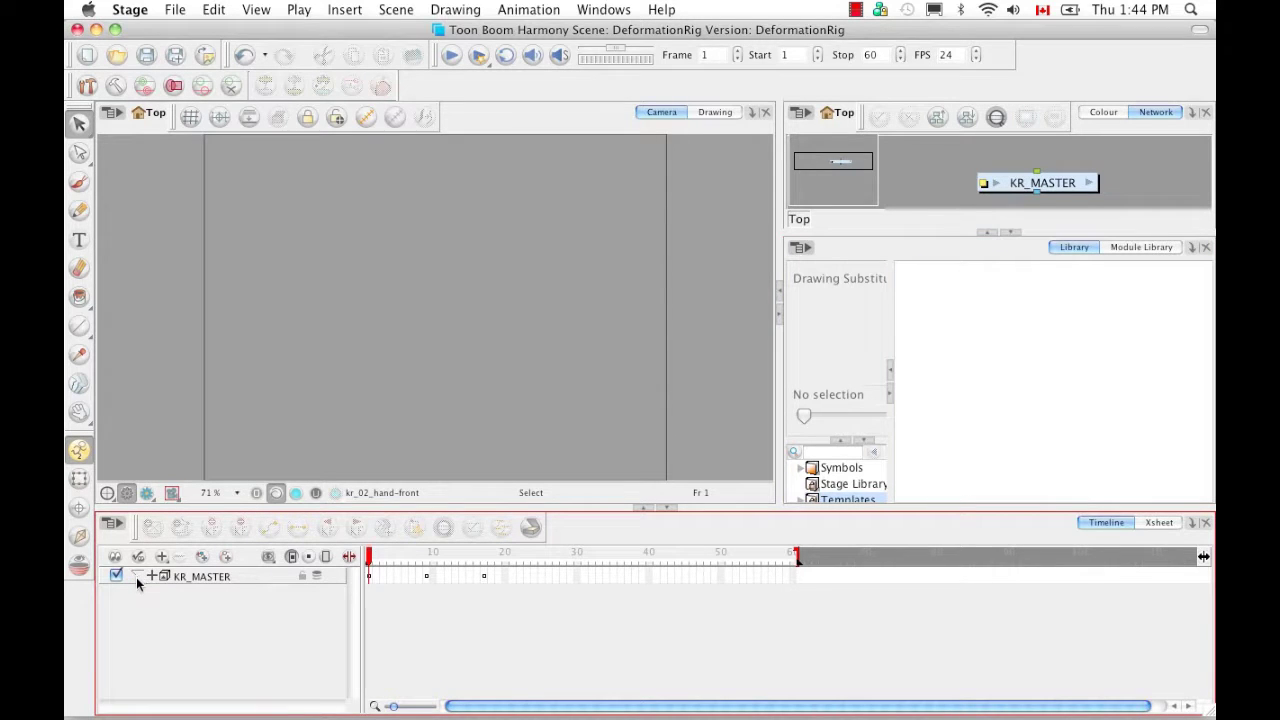
click(138, 575)
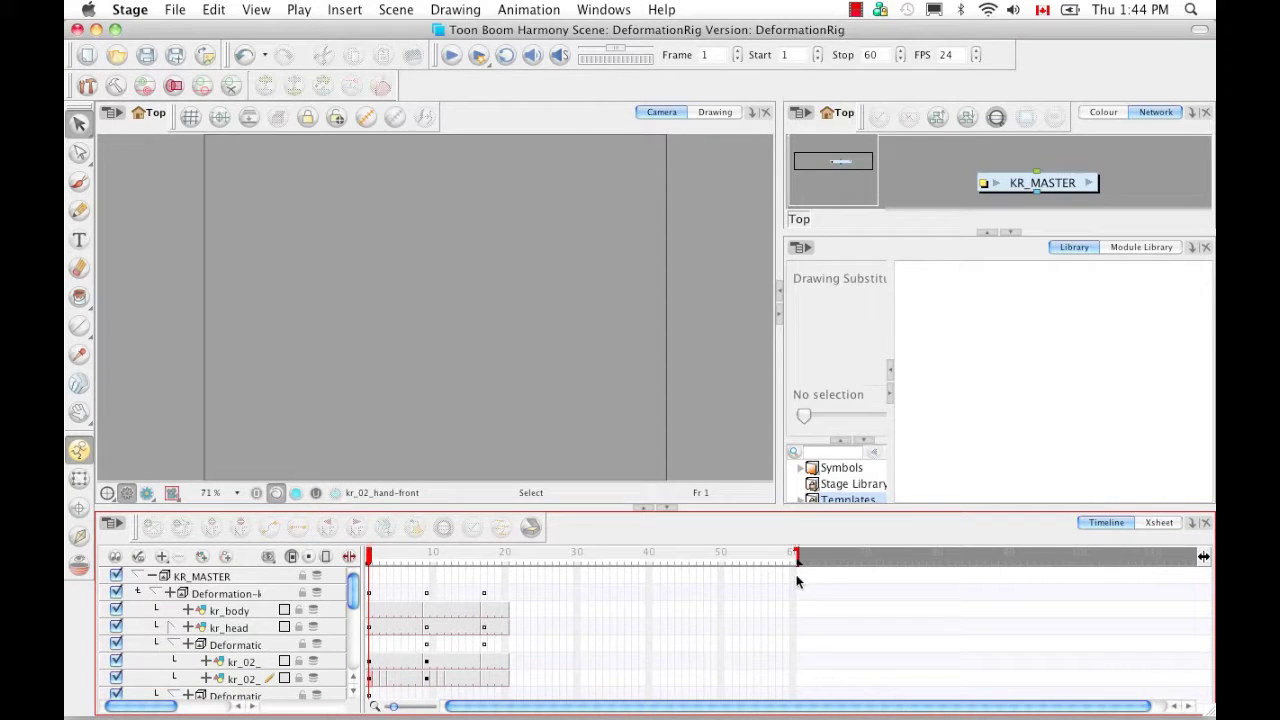
drag(797, 556, 514, 566)
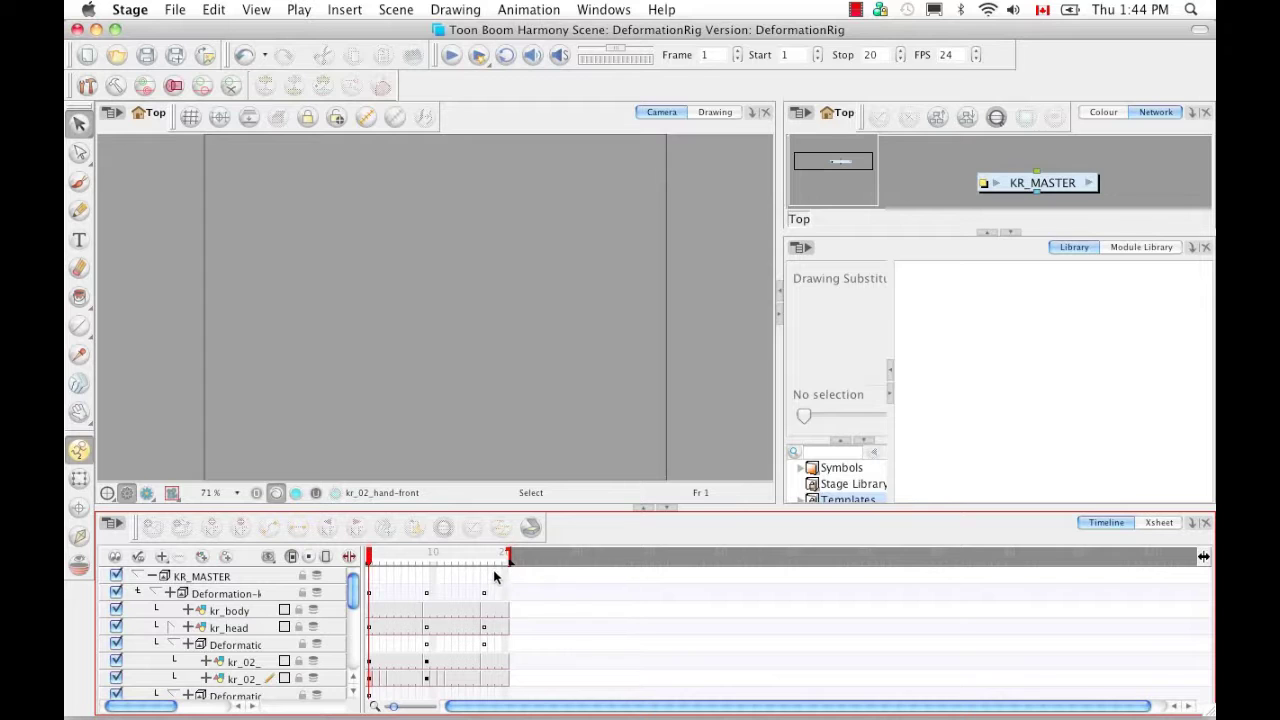
Collapse the body deformation layer inside KR_MASTER and insert a keyframe on it at frame 1.
click(155, 591)
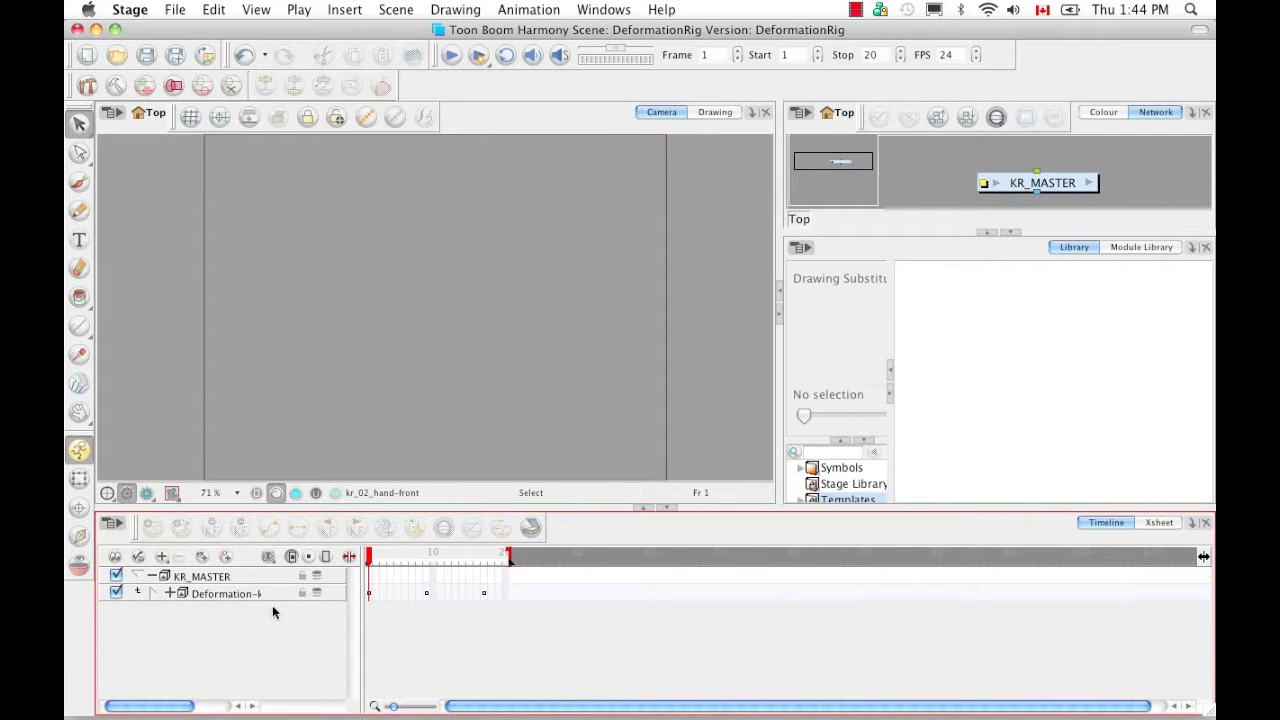
drag(176, 706, 166, 657)
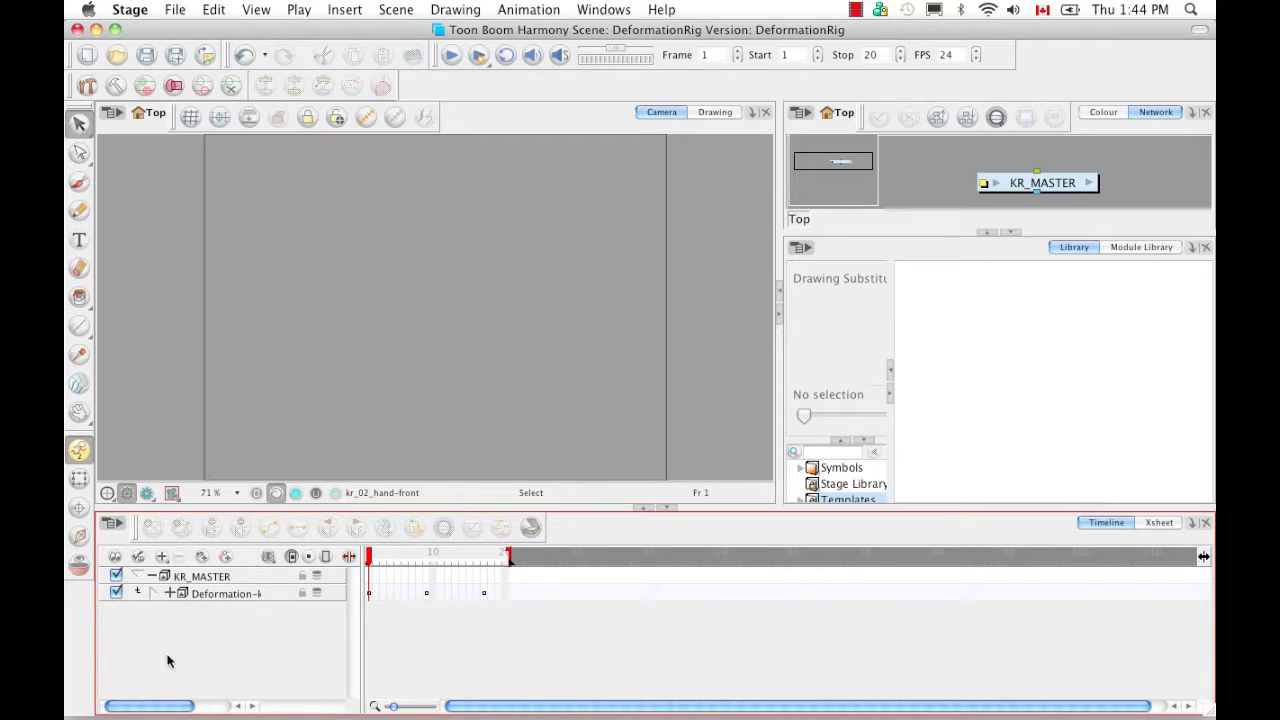
click(367, 593)
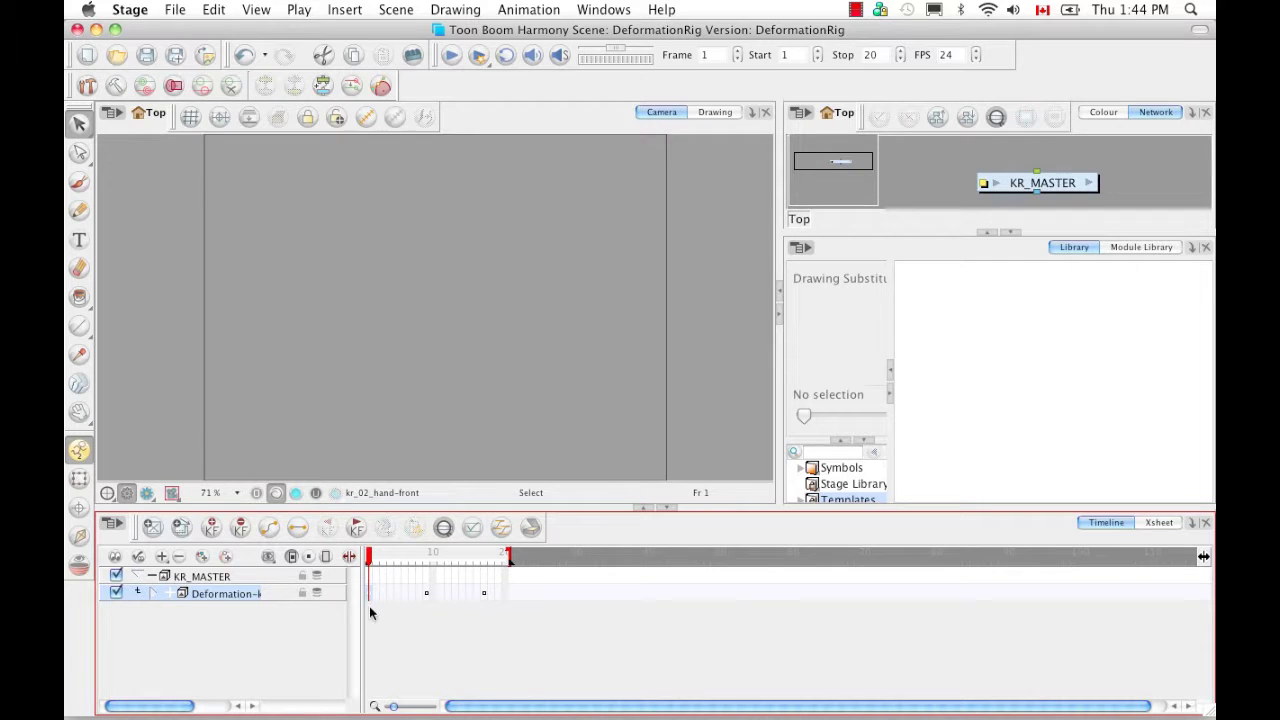
right_click(367, 593)
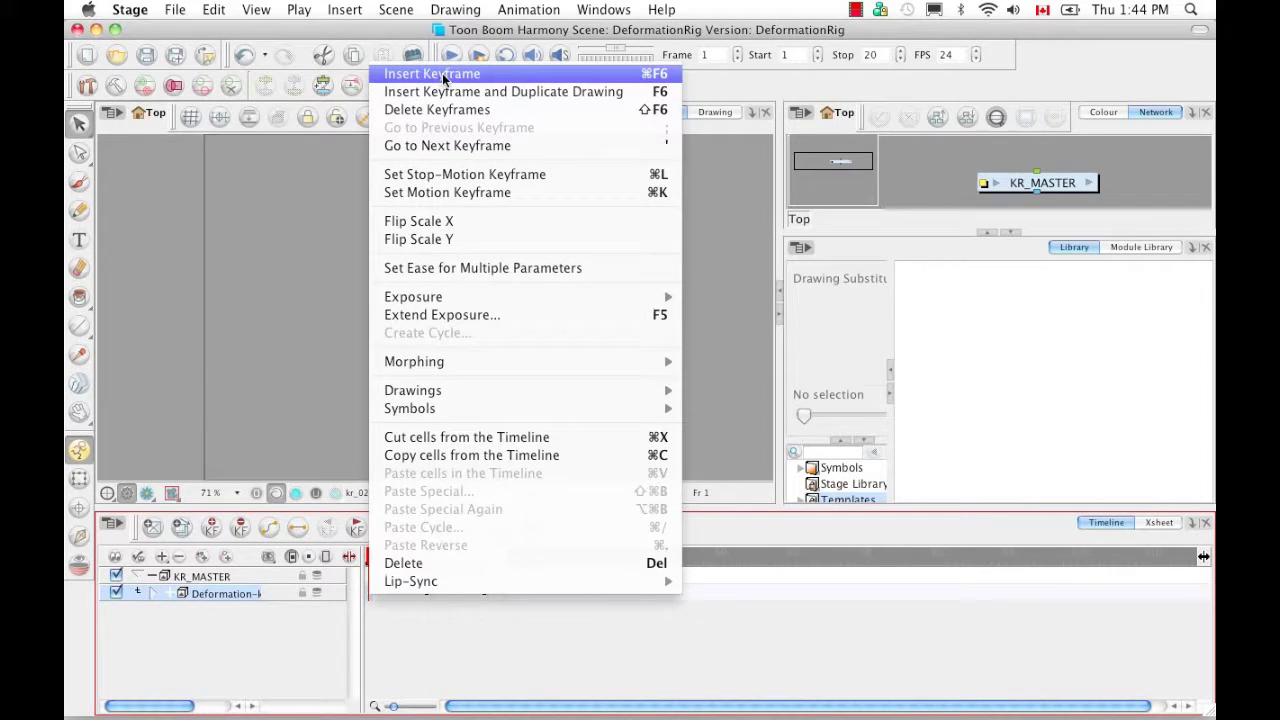
click(675, 78)
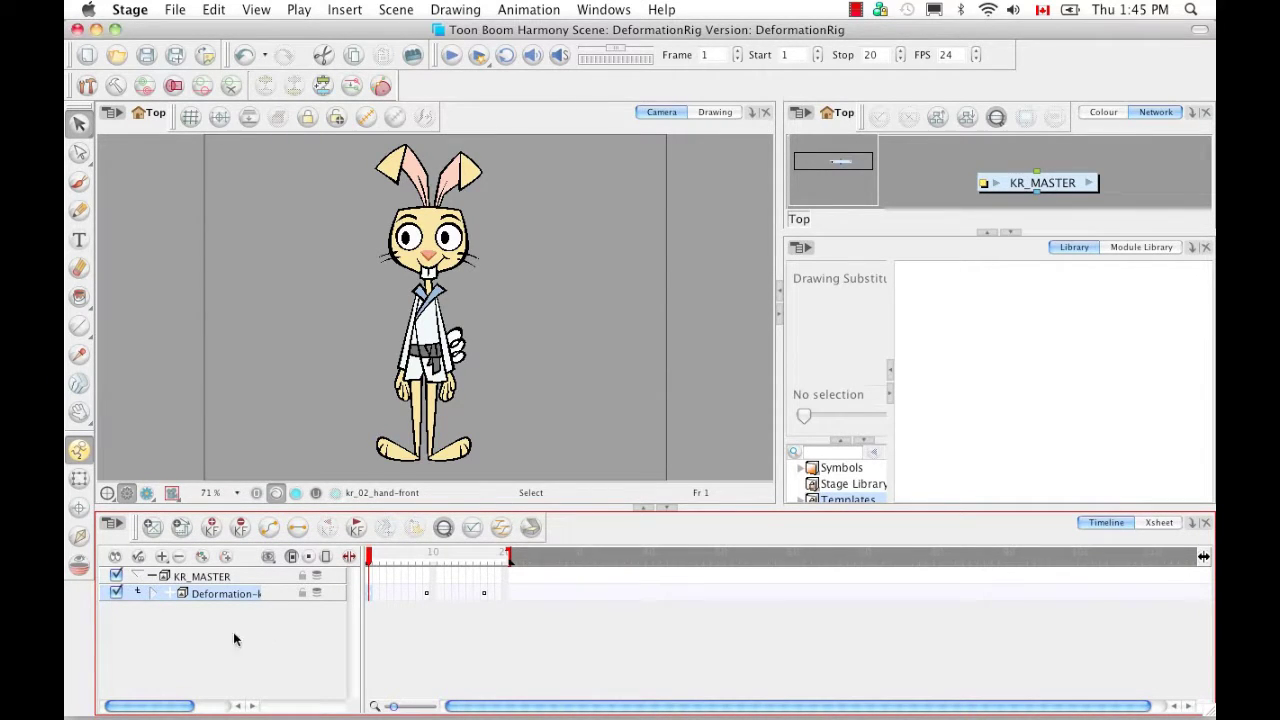
Expand the body deformation layer and check the frame 1 keyframes on its child layers.
click(153, 593)
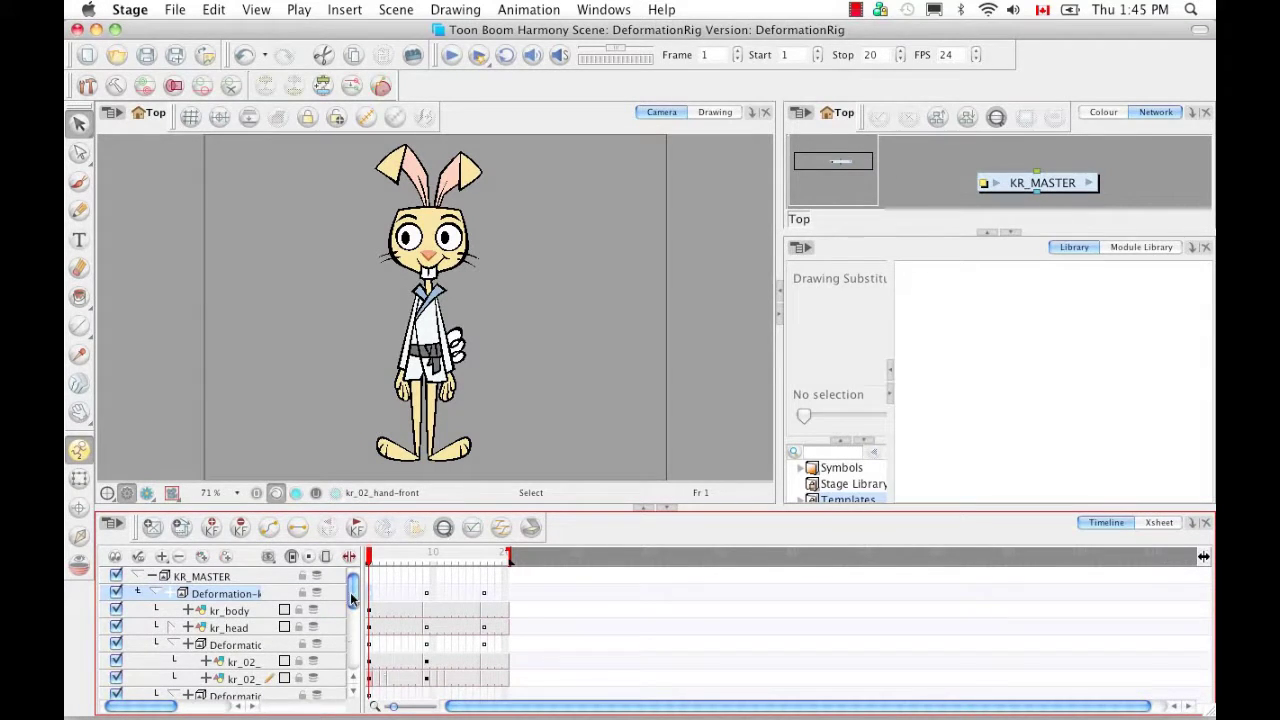
drag(352, 594, 351, 648)
drag(348, 618, 341, 595)
Go to frame 9, collapse KR_MASTER completely, and insert a keyframe on it at that frame.
click(379, 562)
drag(392, 565, 428, 567)
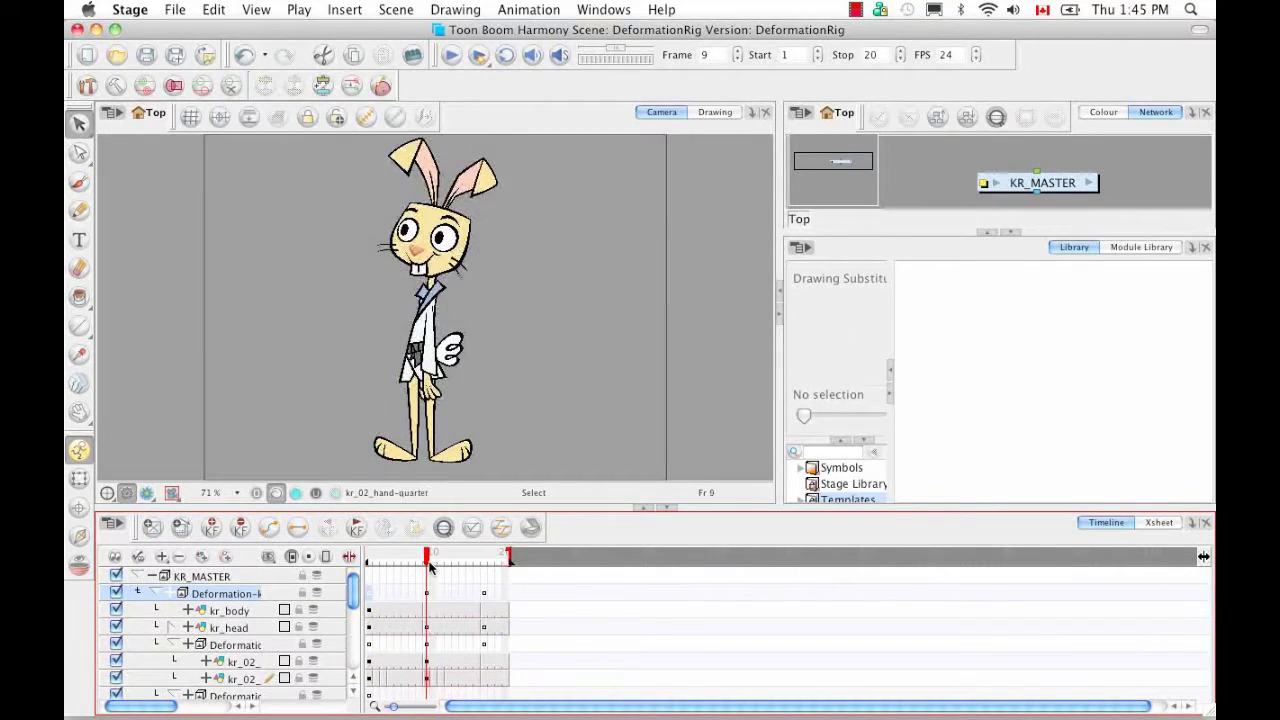
click(154, 594)
click(141, 575)
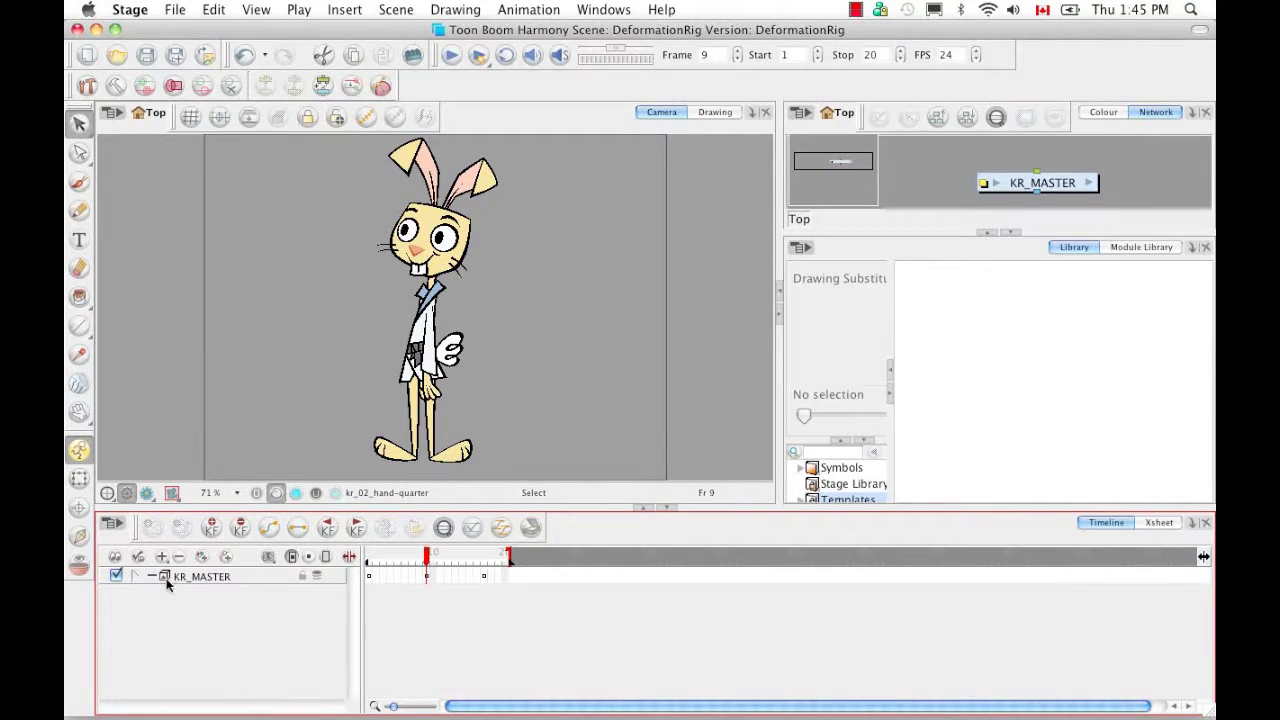
click(427, 578)
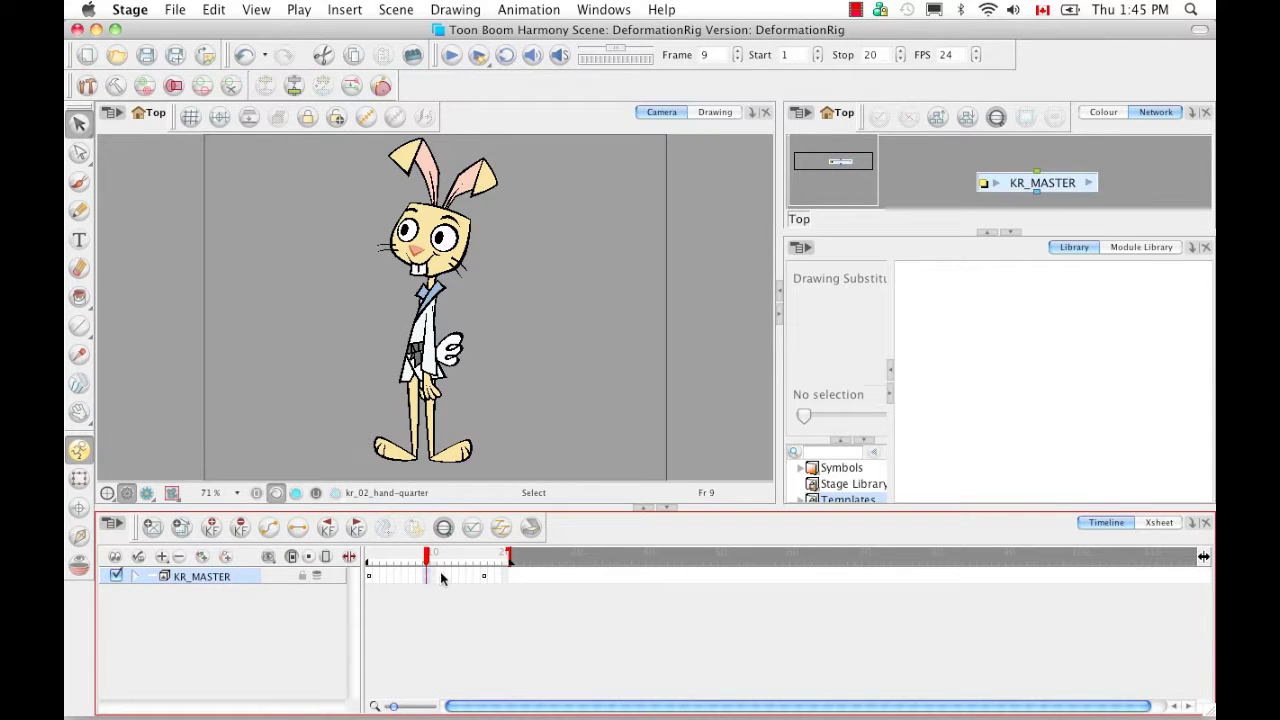
Expand KR_MASTER to check the frame 9 keyframes on its layers, and move the playhead to frame 17.
click(138, 577)
click(152, 593)
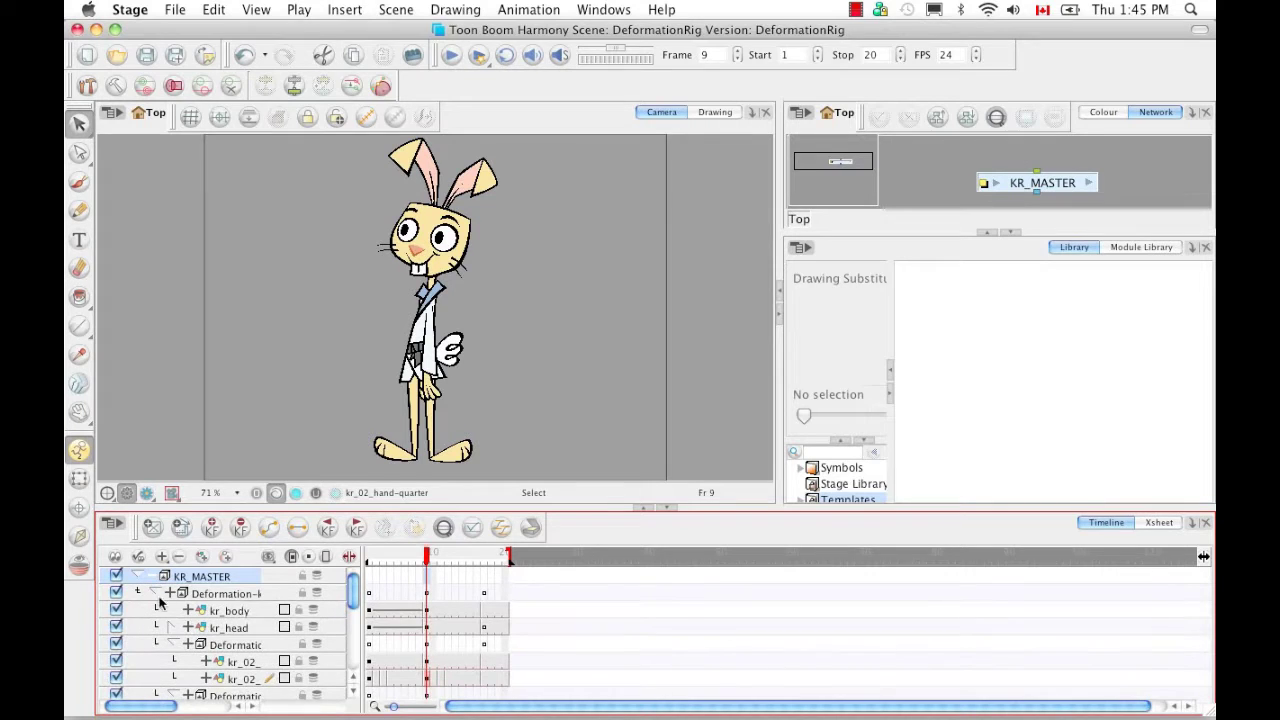
mouse_move(354, 592)
mouse_down()
mouse_move(361, 665)
mouse_move(352, 590)
mouse_up()
drag(428, 562, 484, 561)
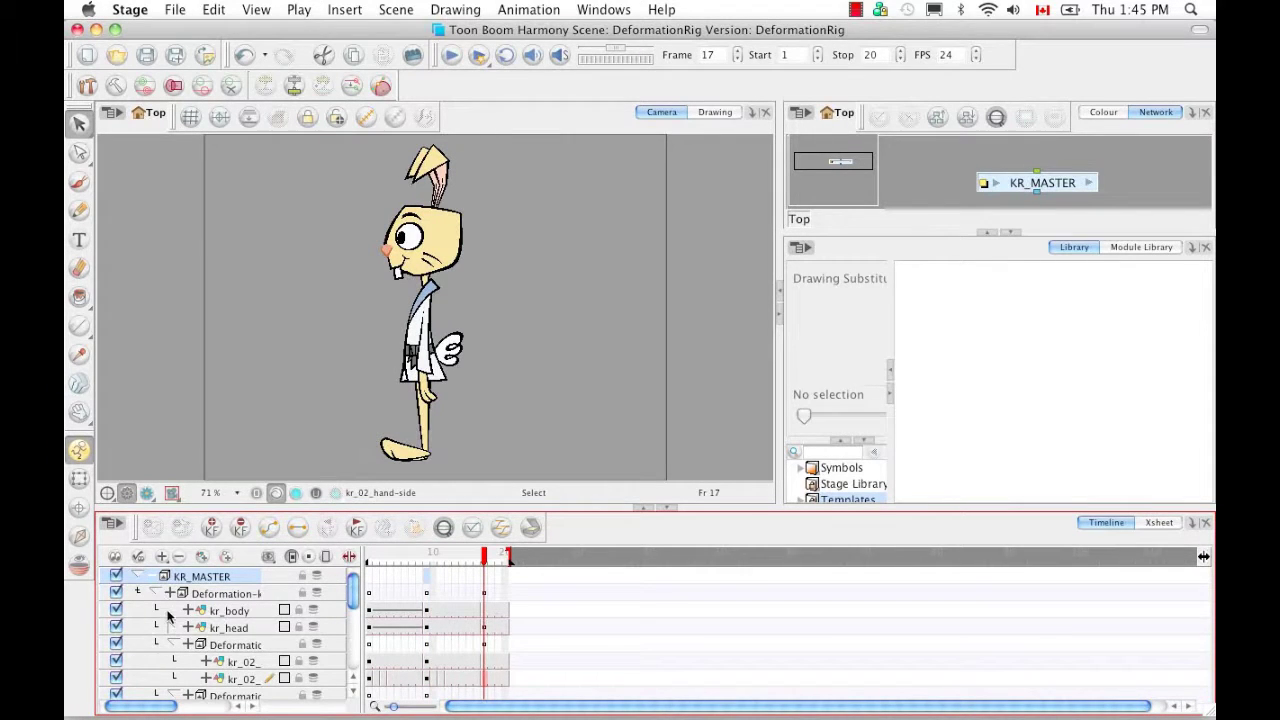
Collapse KR_MASTER completely and insert a keyframe on it at frame 17.
click(155, 594)
click(138, 577)
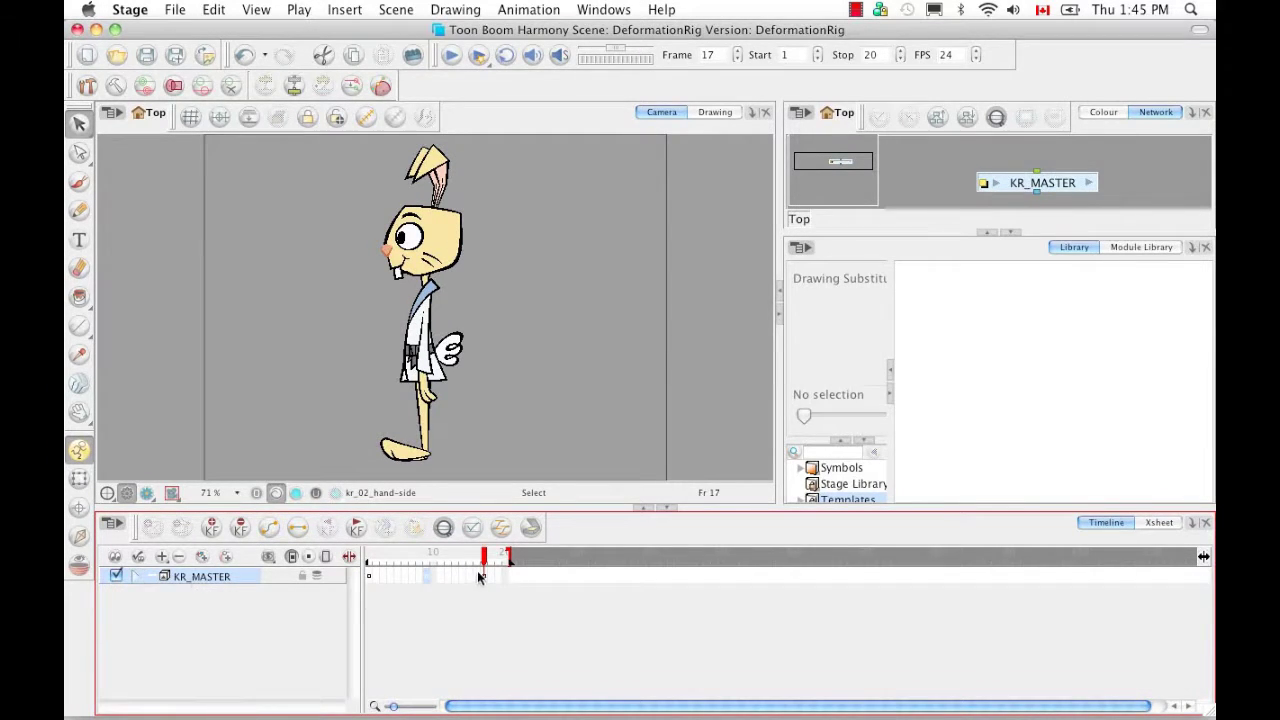
click(484, 578)
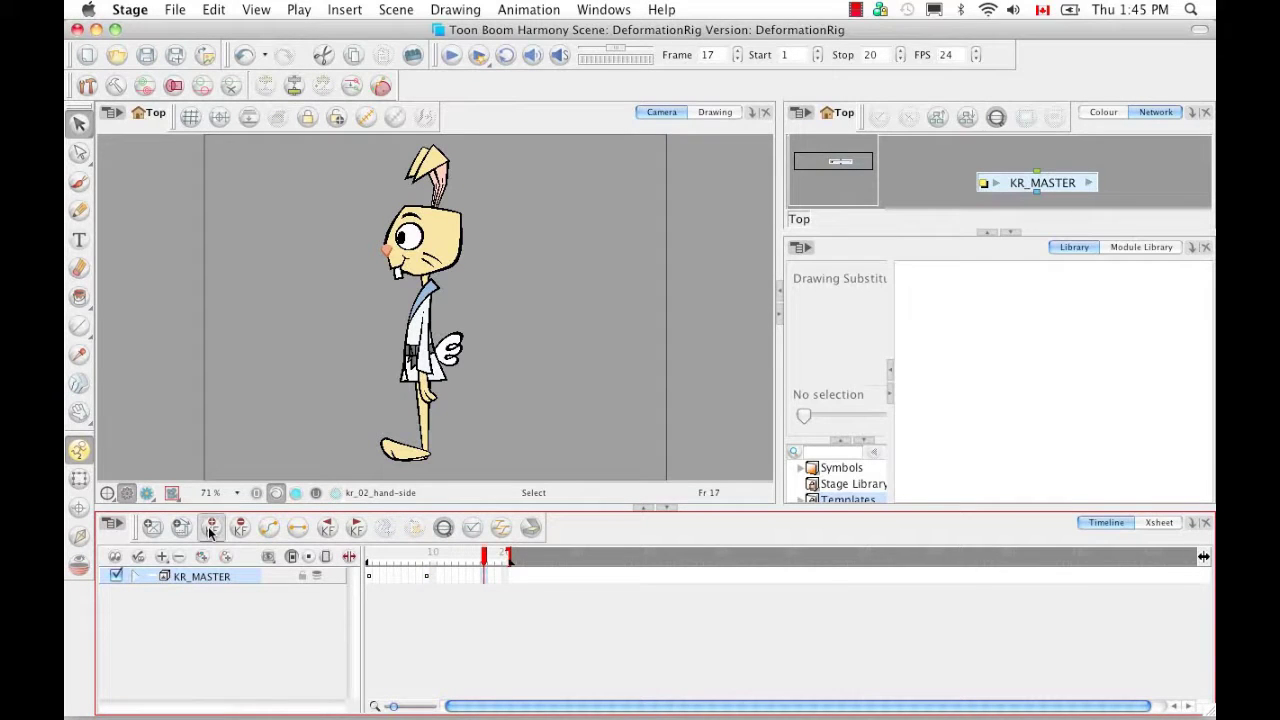
Expand KR_MASTER and its deformation layer to check the frame 17 keyframes on the child layers.
click(137, 577)
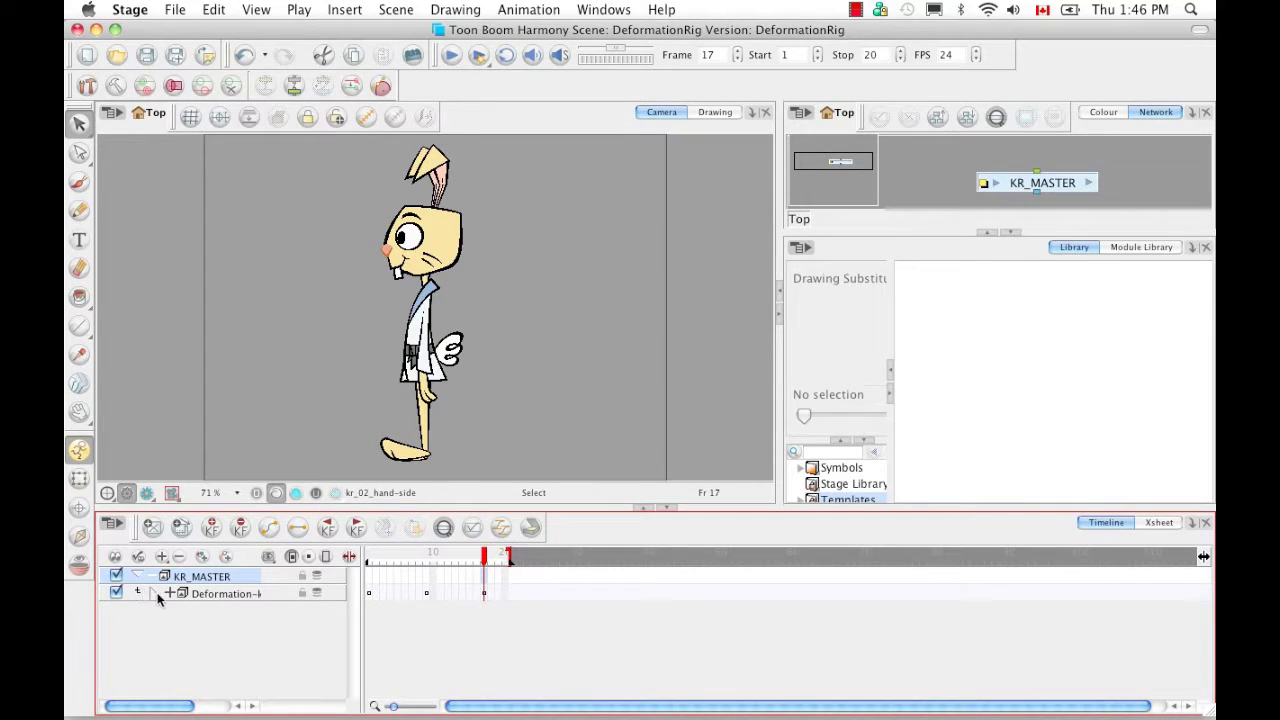
click(154, 593)
mouse_move(354, 585)
mouse_down()
mouse_move(355, 672)
mouse_move(354, 585)
mouse_up()
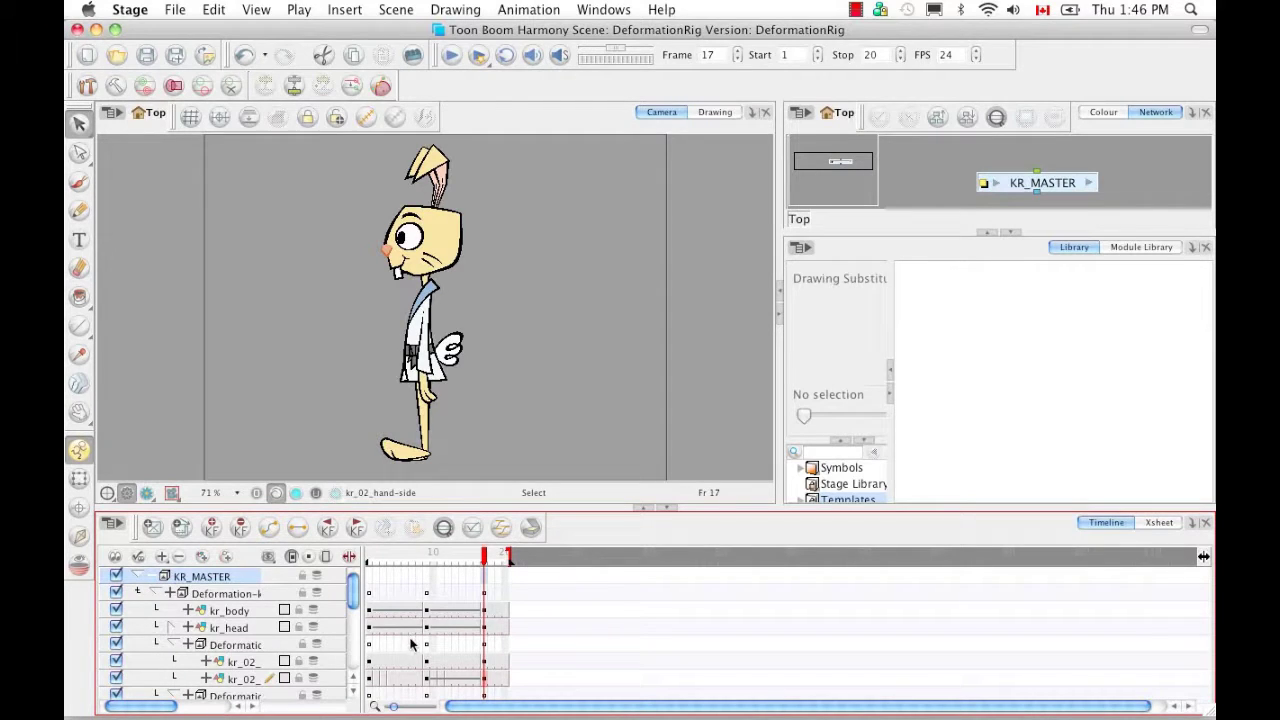
Return to frame 1, collapse the deformation layer inside KR_MASTER, and set its keyframe there to a stop-motion keyframe.
click(370, 557)
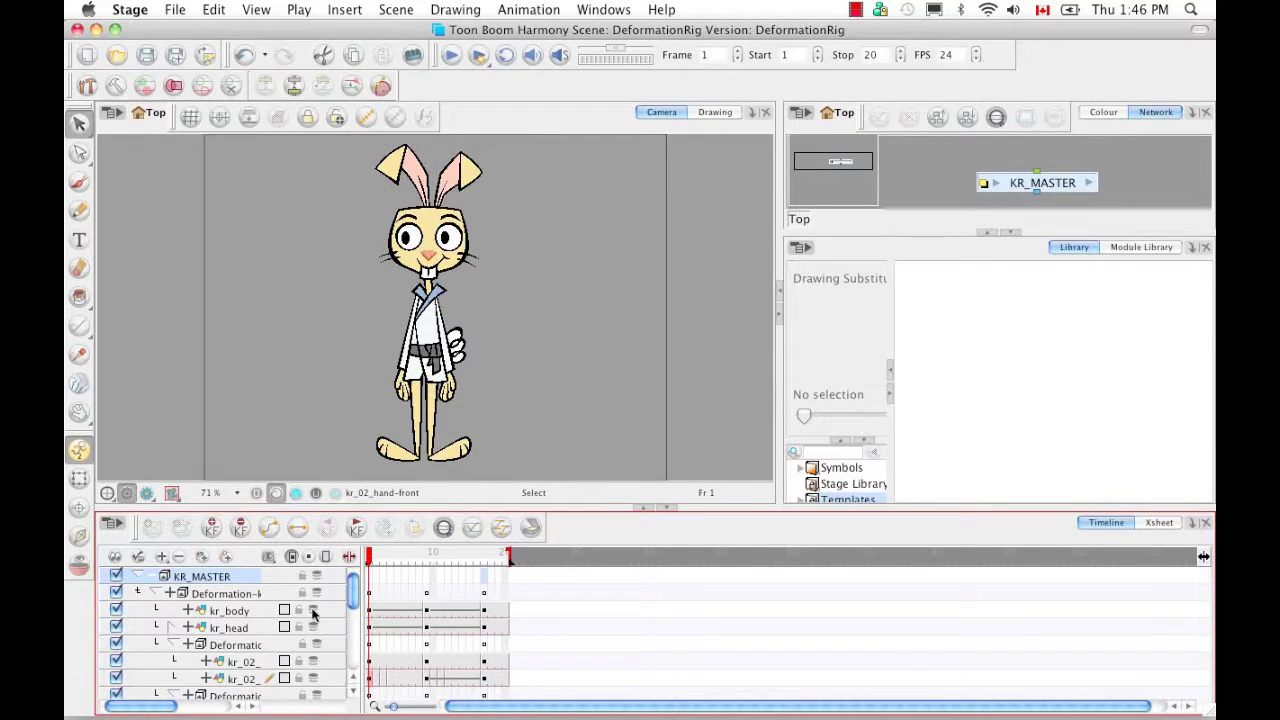
click(157, 594)
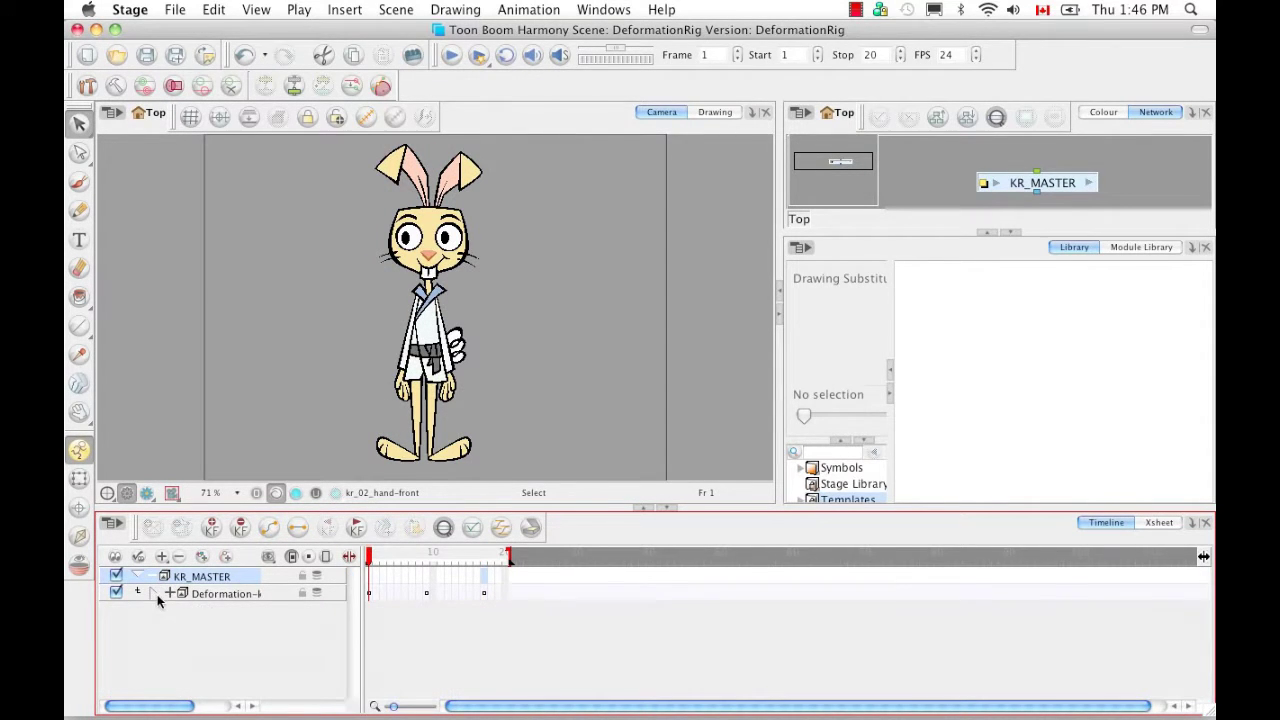
right_click(368, 594)
mouse_move(379, 585)
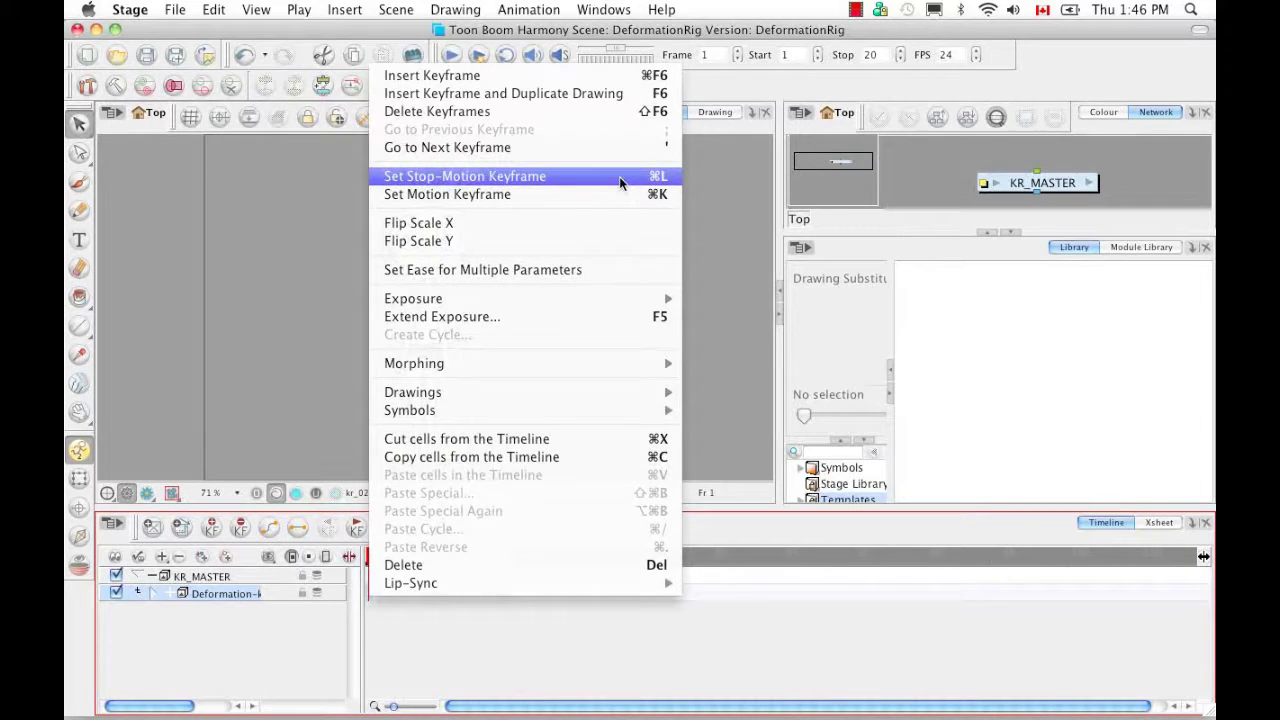
click(621, 176)
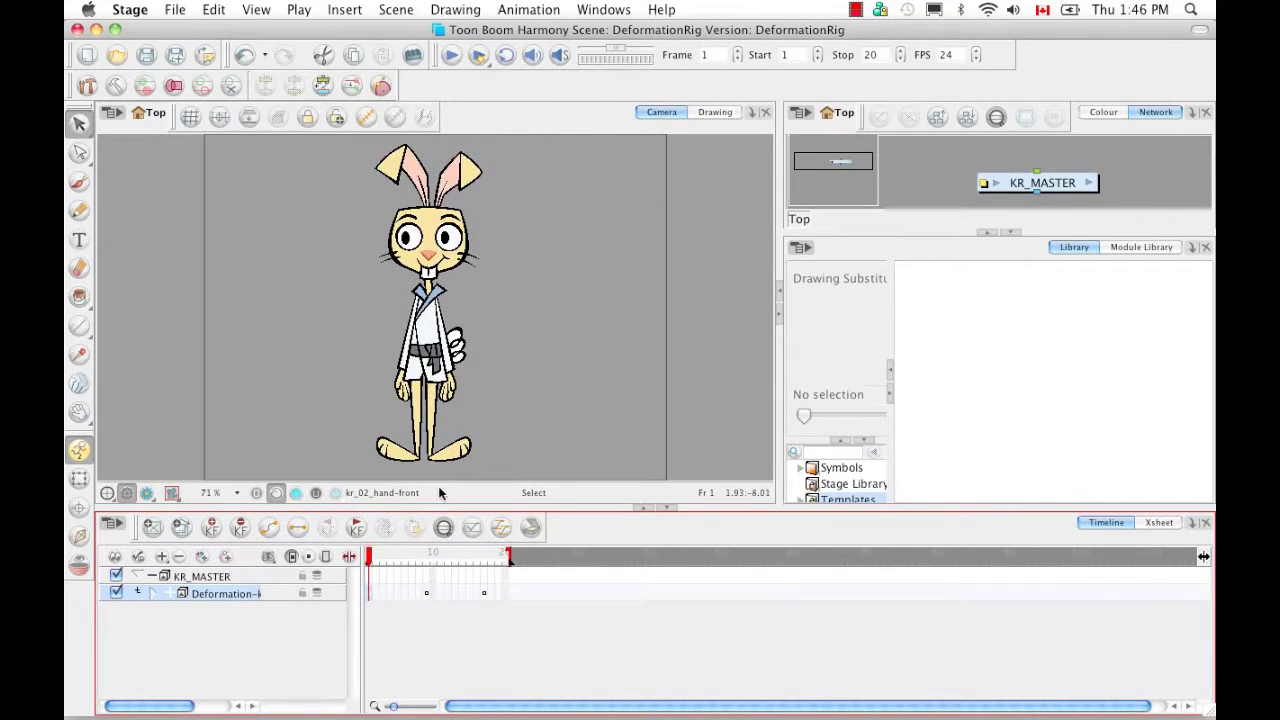
Set the collapsed deformation layer's keyframes at frames 9 and 17 to stop-motion keyframes.
drag(368, 562, 427, 562)
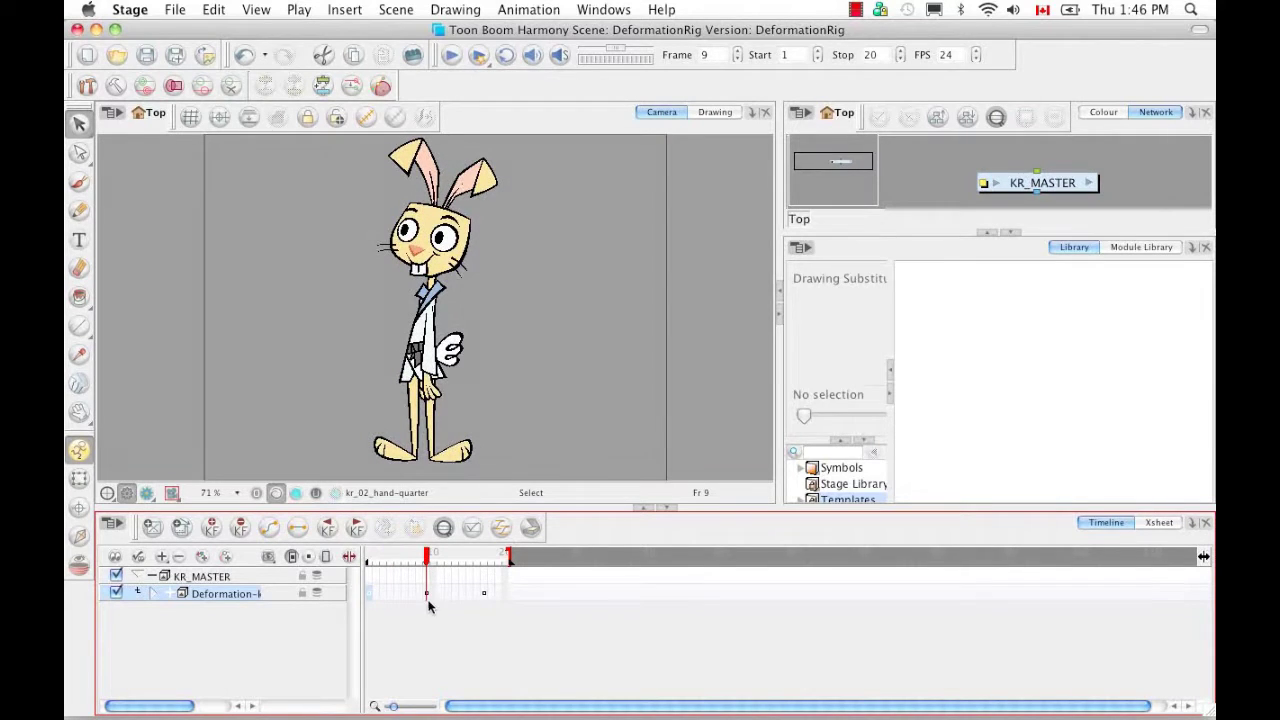
right_click(431, 600)
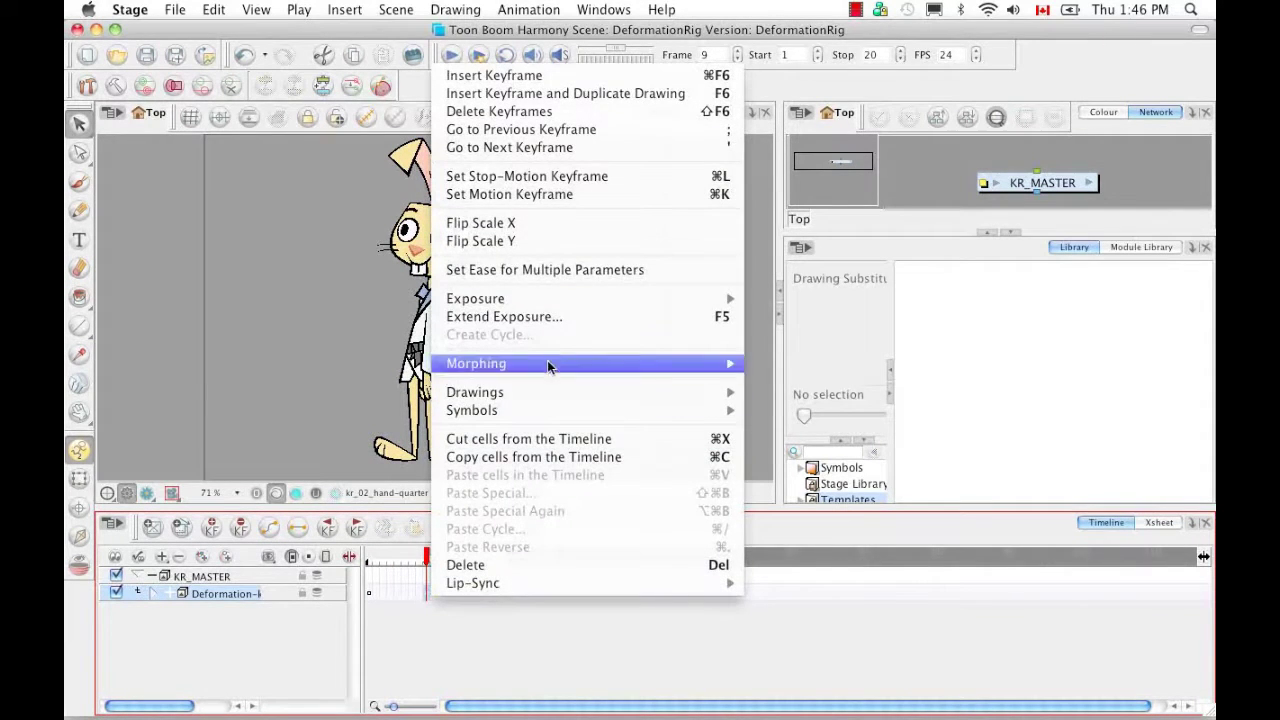
click(553, 177)
click(484, 573)
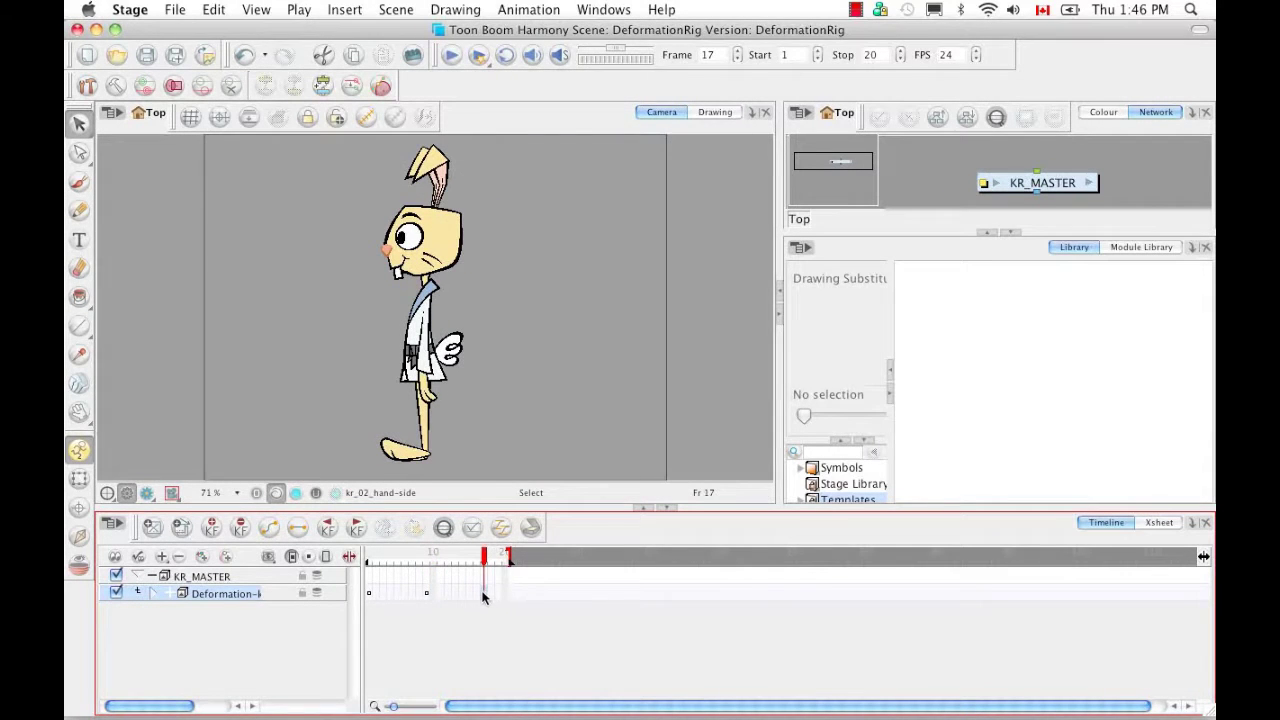
right_click(485, 597)
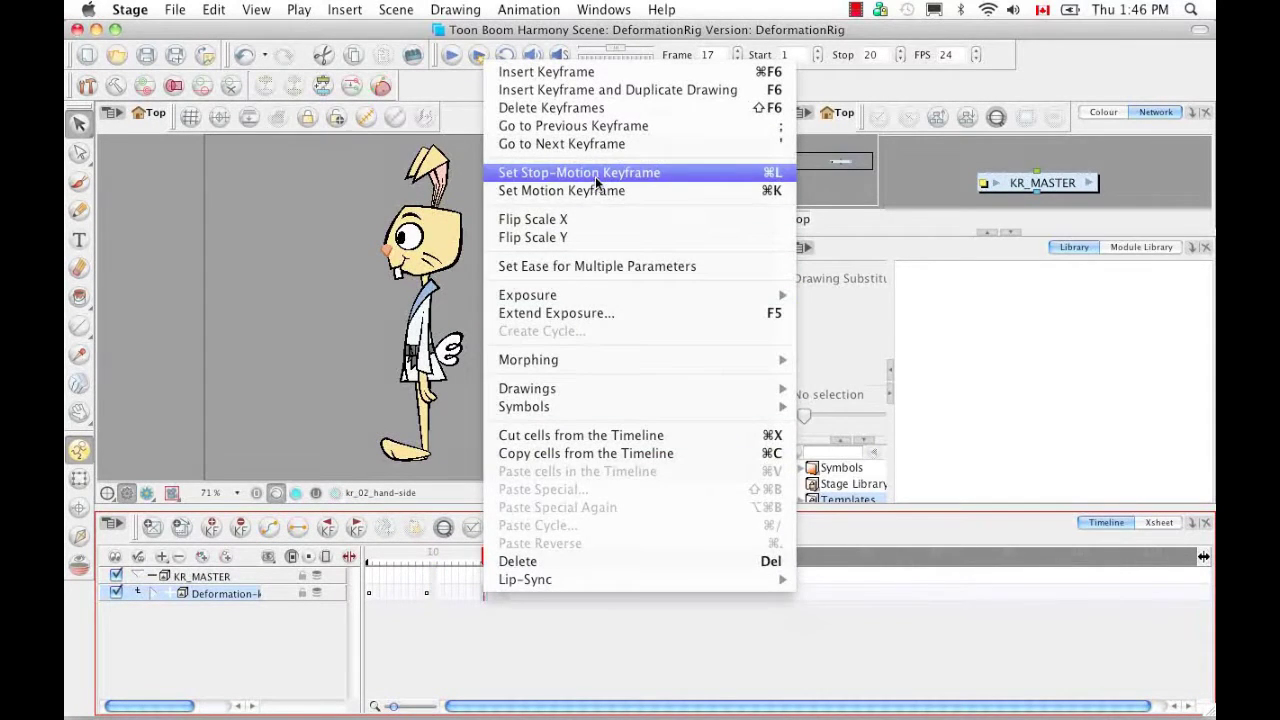
click(595, 174)
Check the stop-motion keyframes on the deformation layer's children, and collapse KR_MASTER completely with the playhead at frame 1.
click(150, 594)
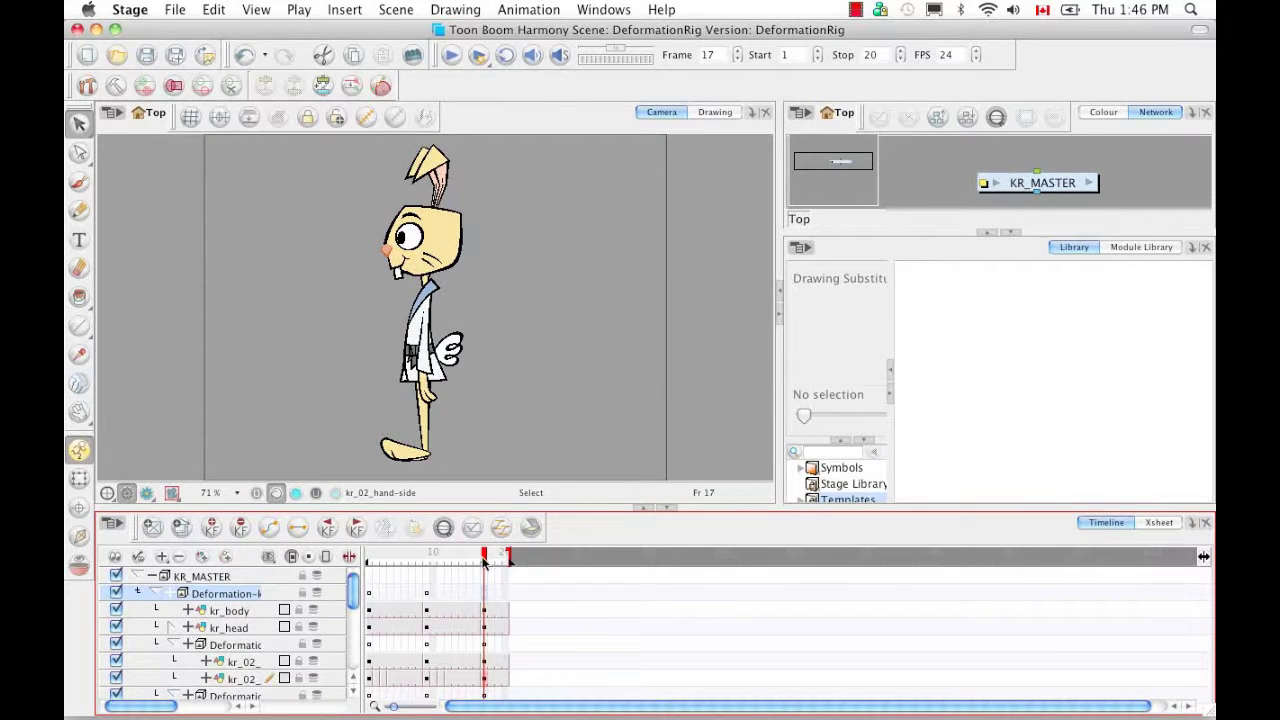
mouse_move(352, 597)
mouse_down()
mouse_move(352, 659)
mouse_move(352, 590)
mouse_up()
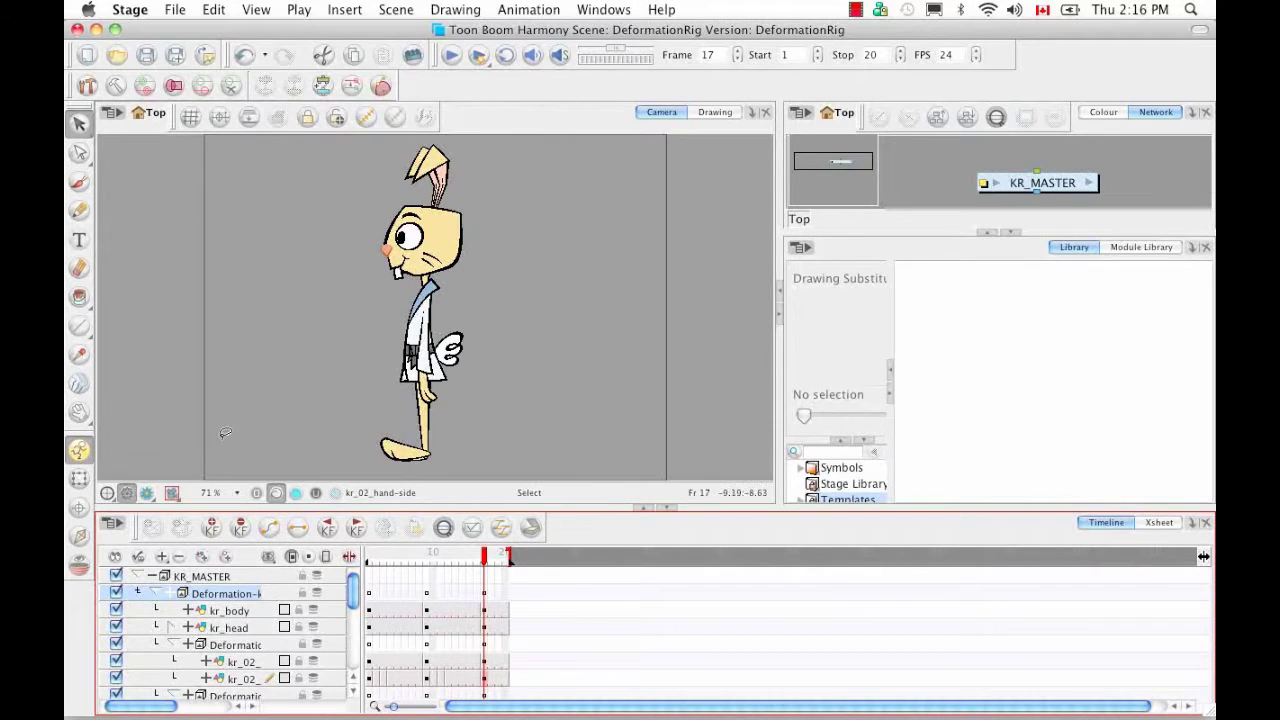
drag(484, 558, 368, 558)
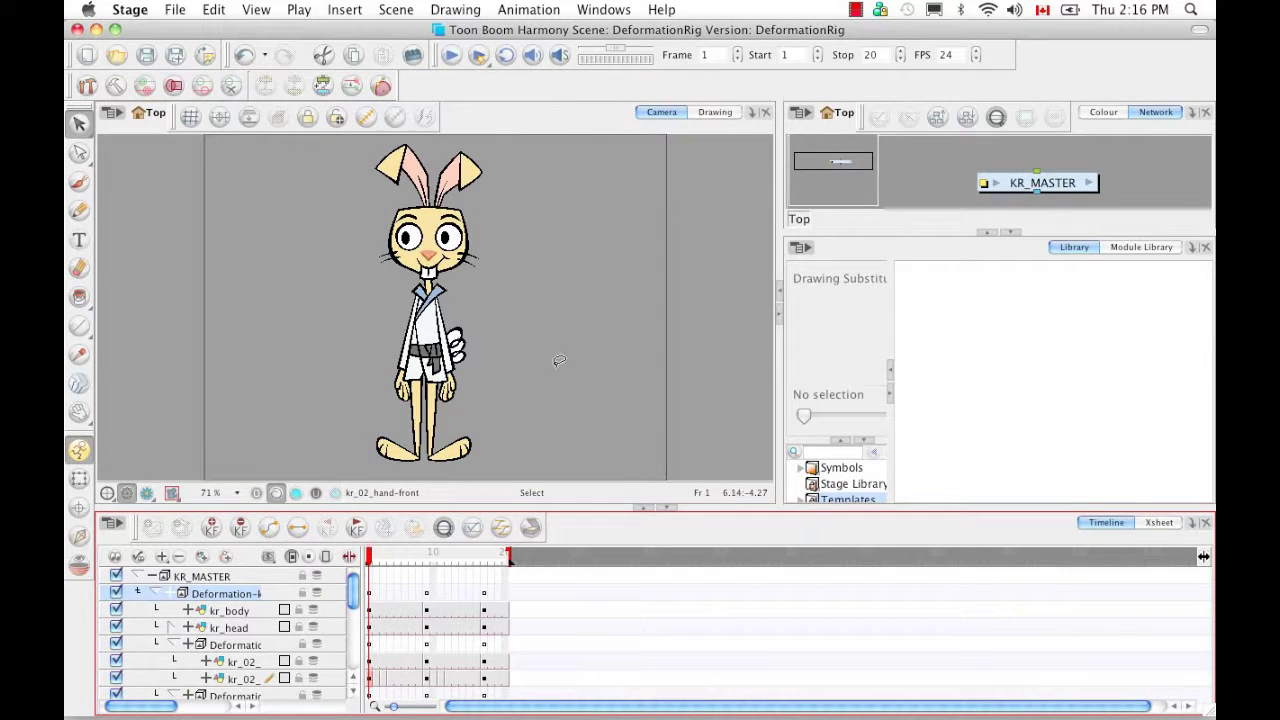
click(153, 590)
click(137, 575)
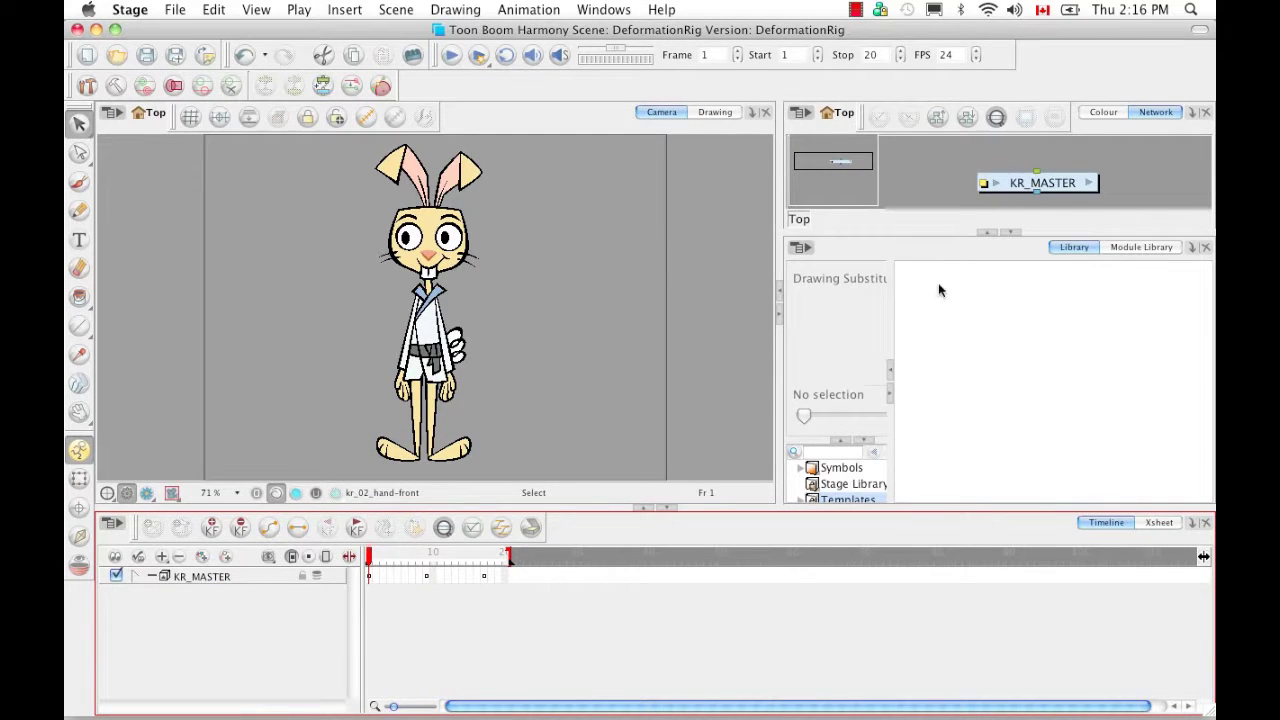
Show the full library folder list, widen it, and enable the right to modify on the Stage Library.
click(839, 442)
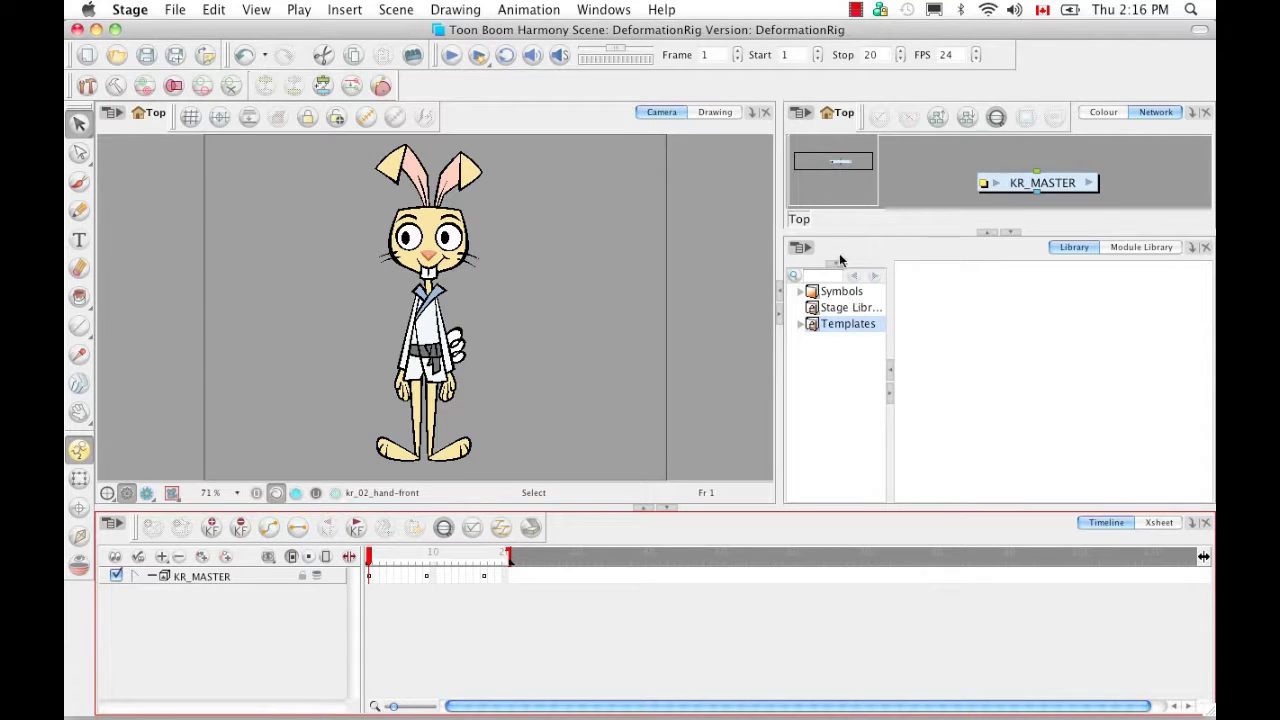
click(835, 310)
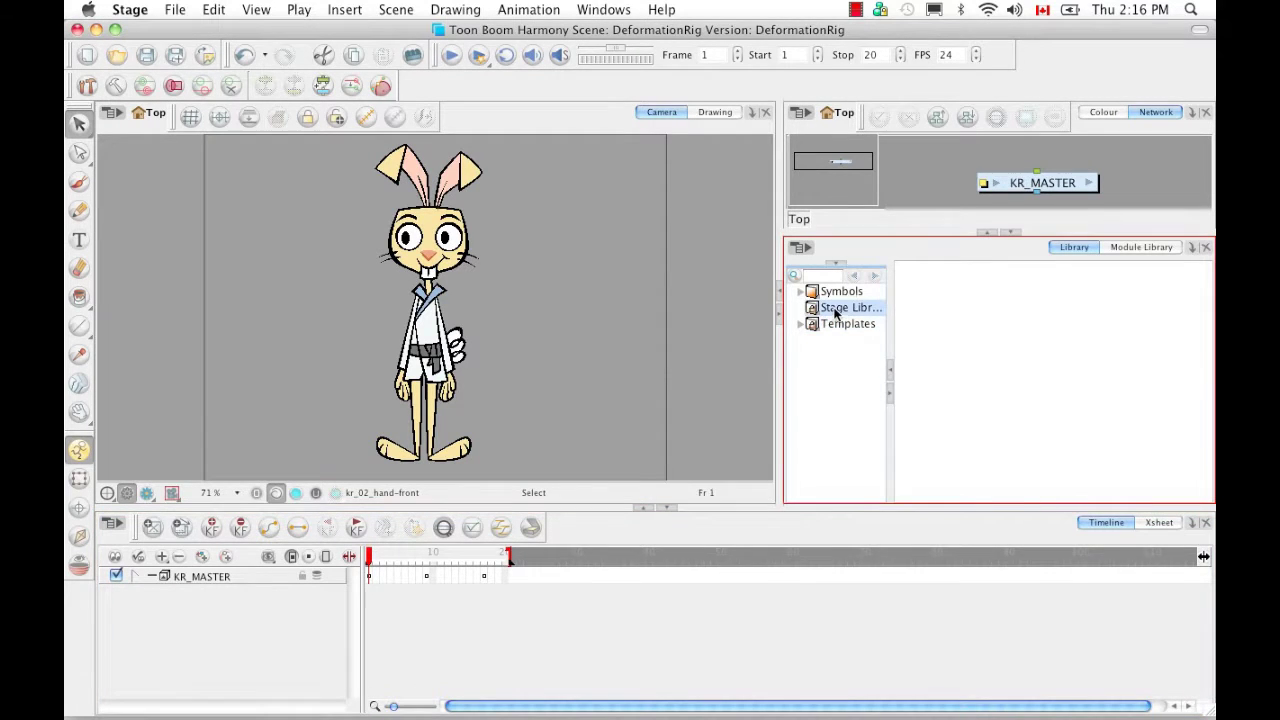
drag(888, 310, 948, 308)
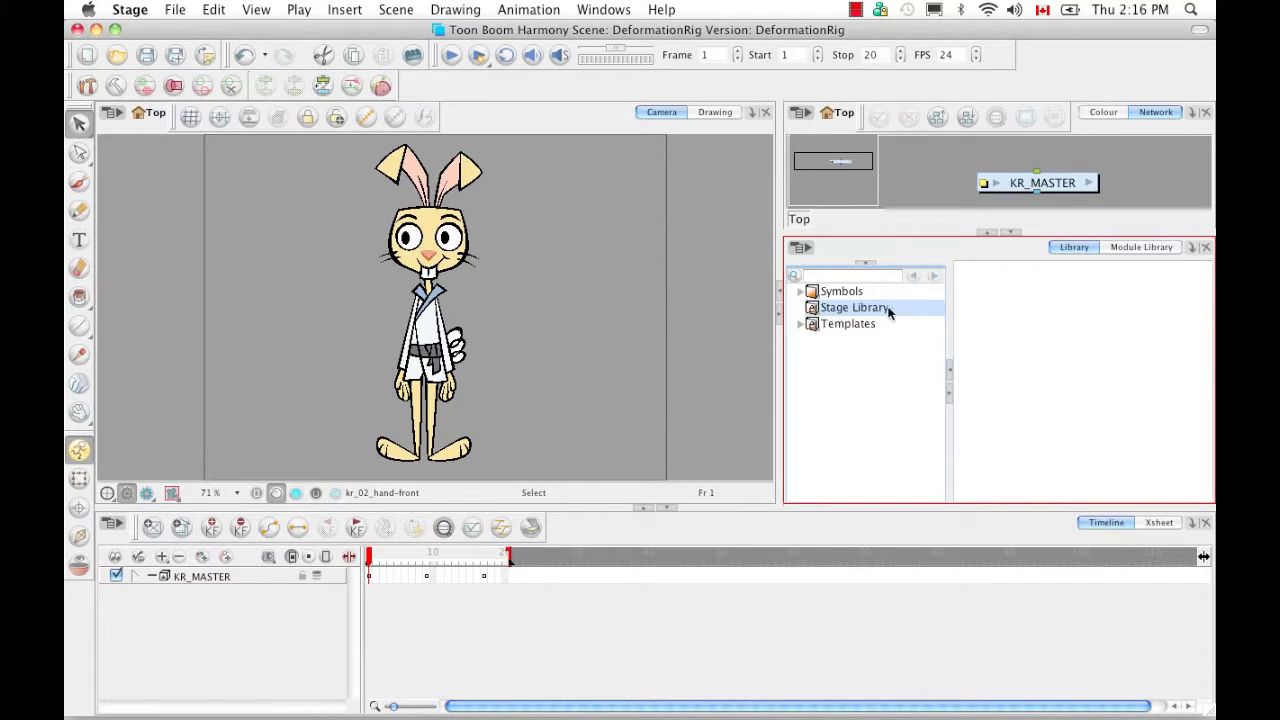
right_click(830, 312)
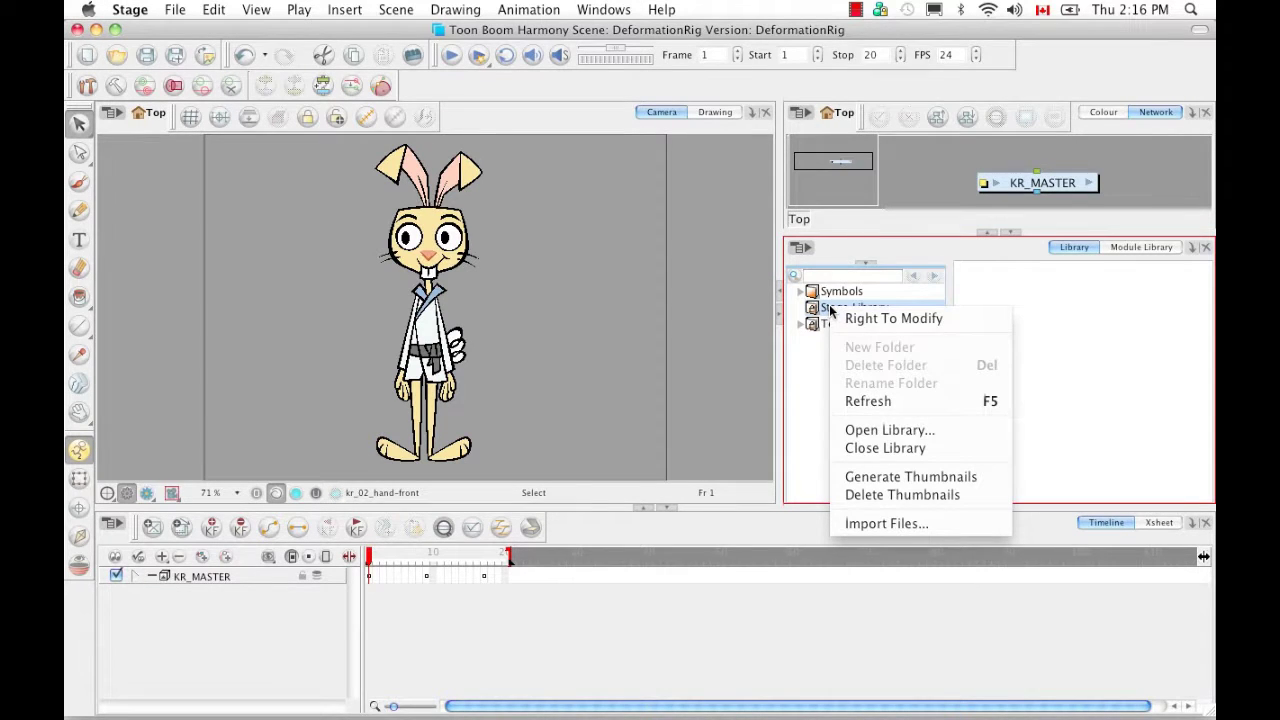
click(845, 320)
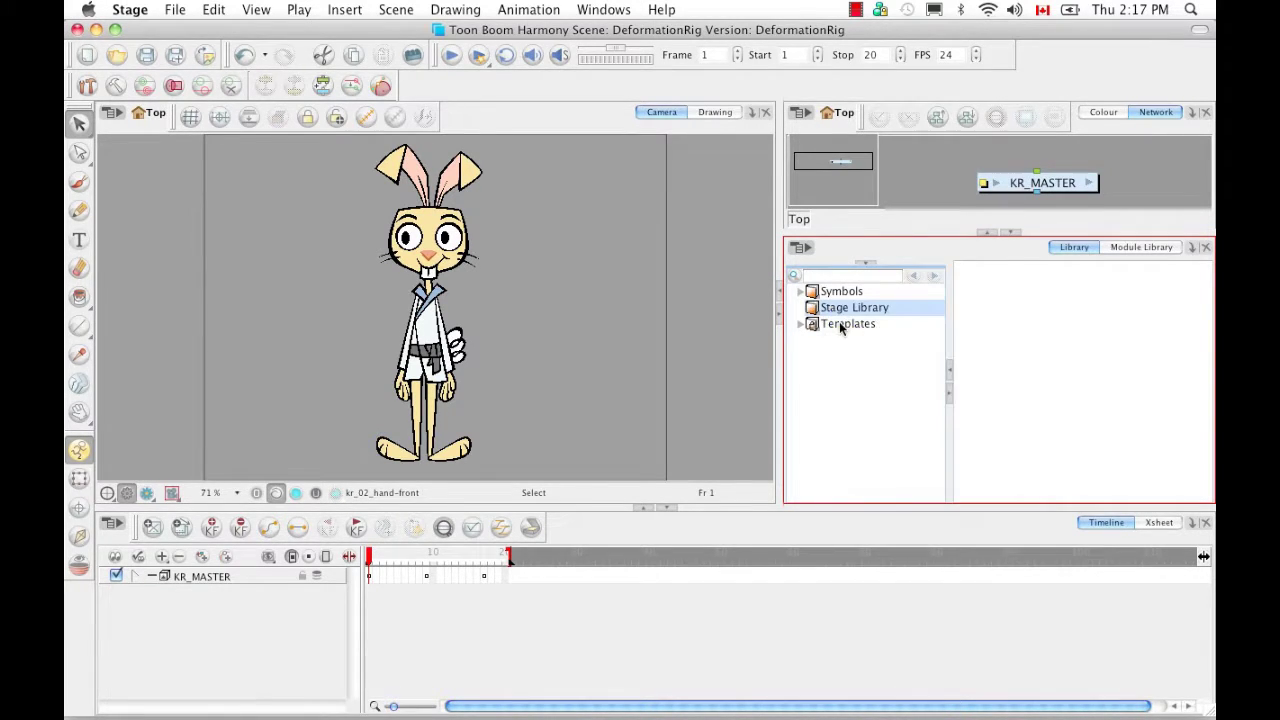
Create a new folder in the Stage Library and expand the library to show it.
right_click(834, 314)
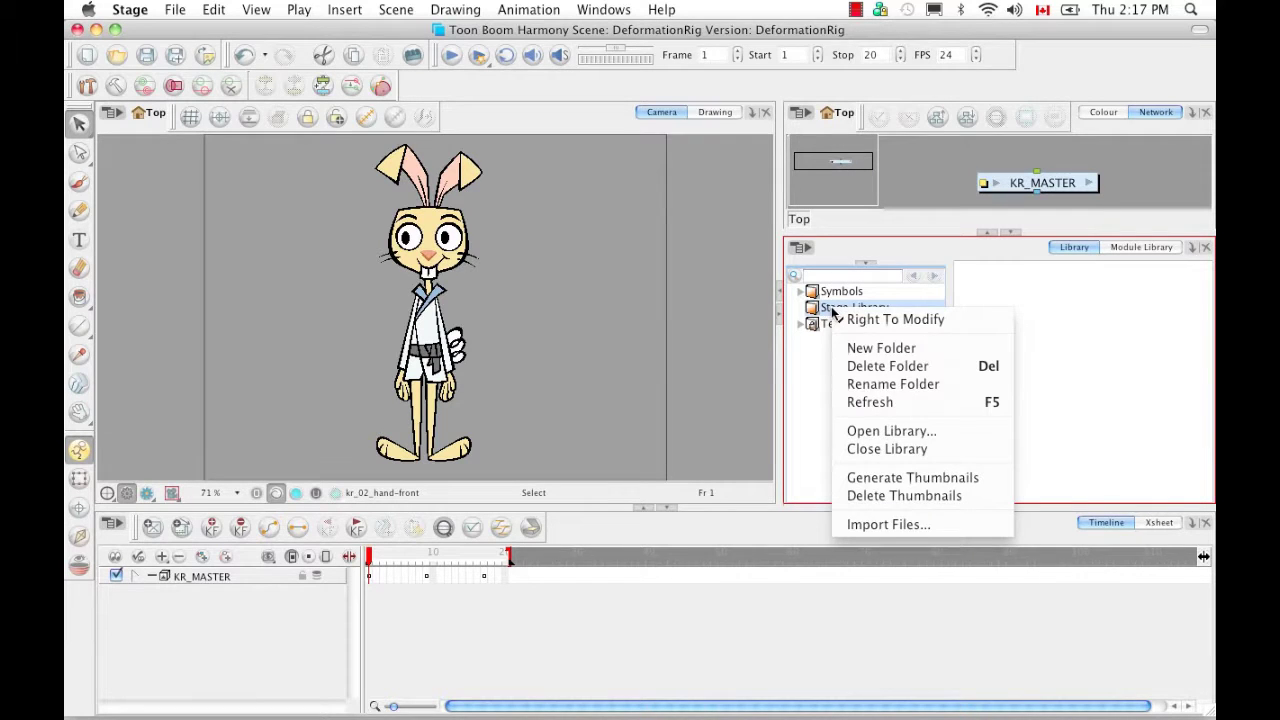
click(854, 348)
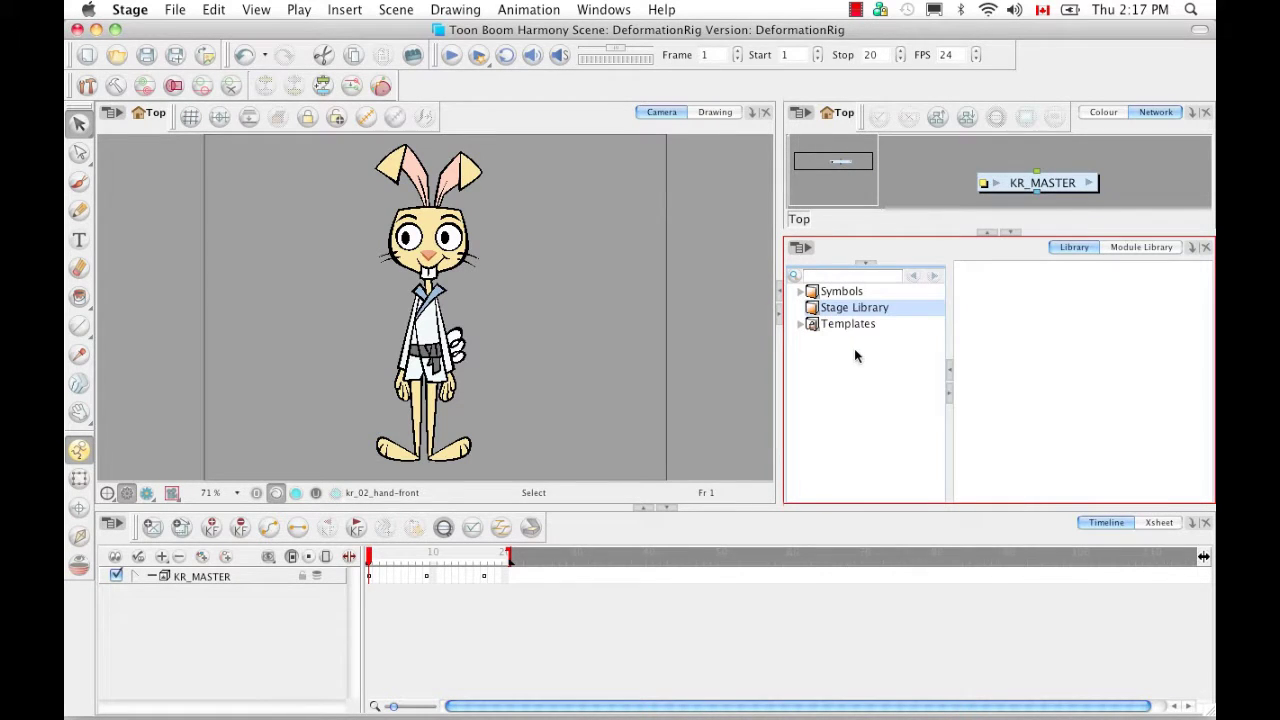
click(801, 309)
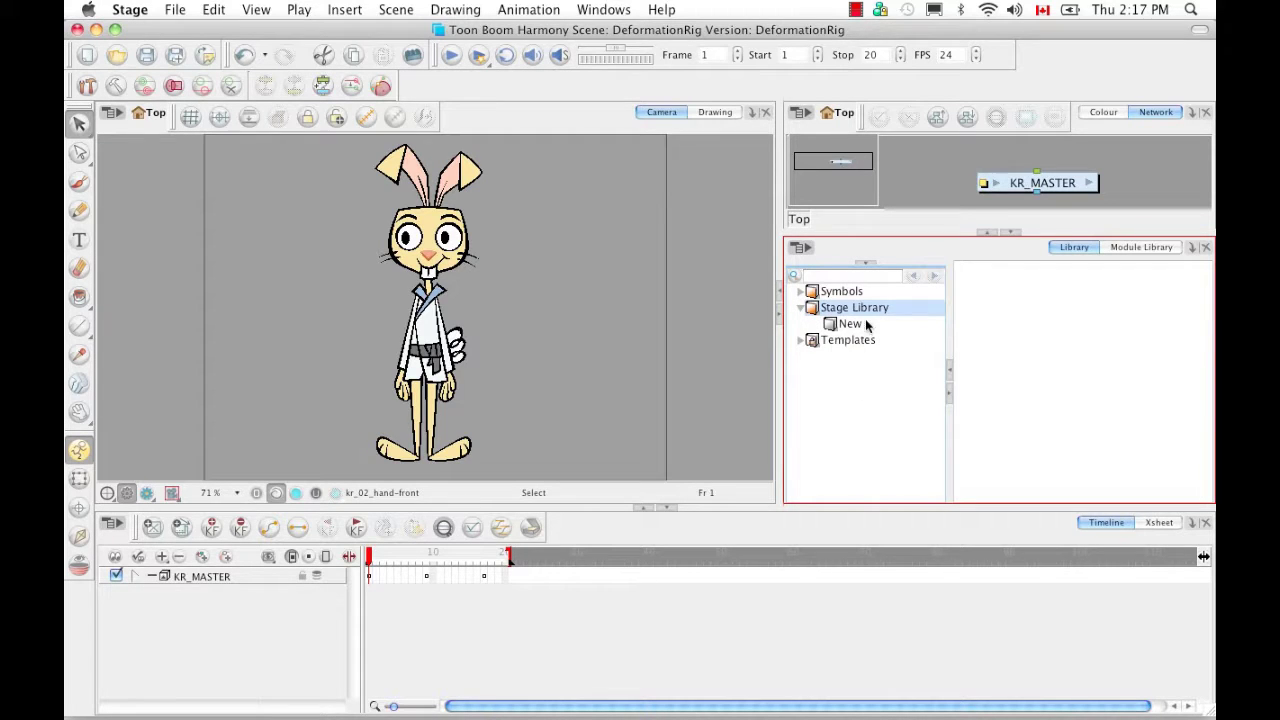
Rename the new Stage Library folder as KarateRabbit.
click(843, 326)
right_click(845, 326)
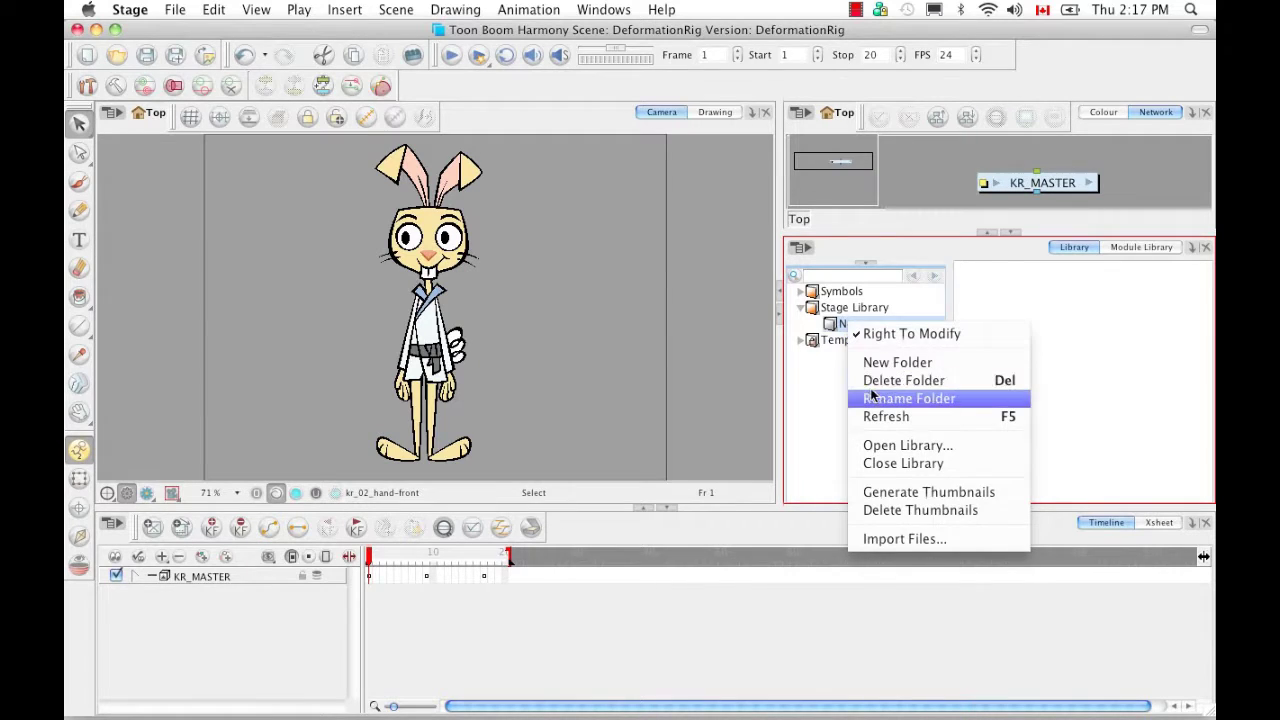
click(872, 399)
text(KarateRabbit)
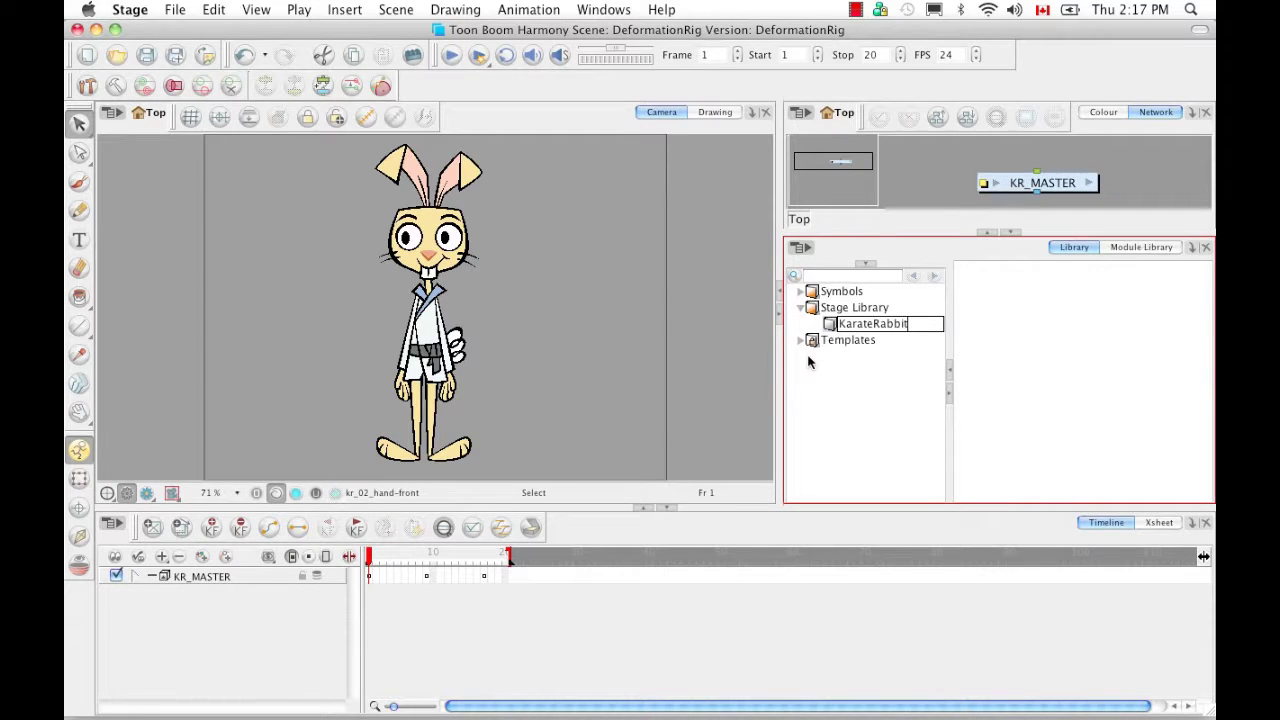
key(Return)
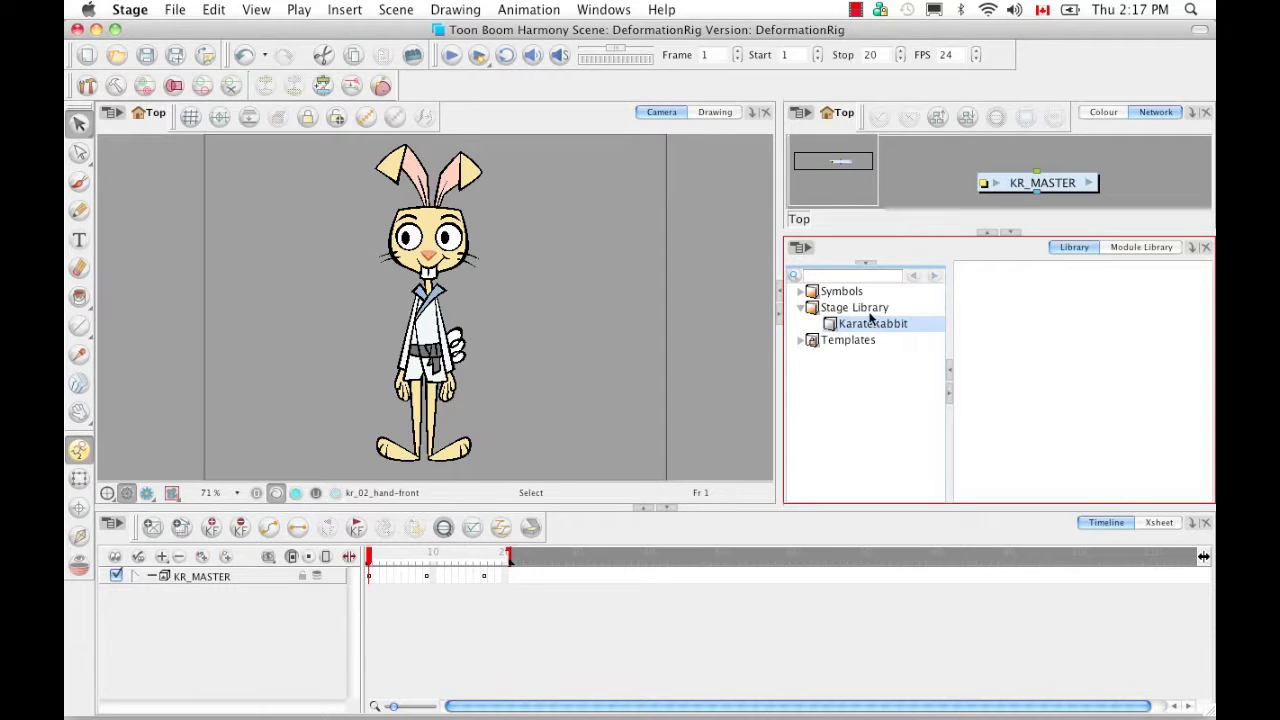
Copy the KR_MASTER group from the network into the KarateRabbit library folder as a template.
click(1062, 188)
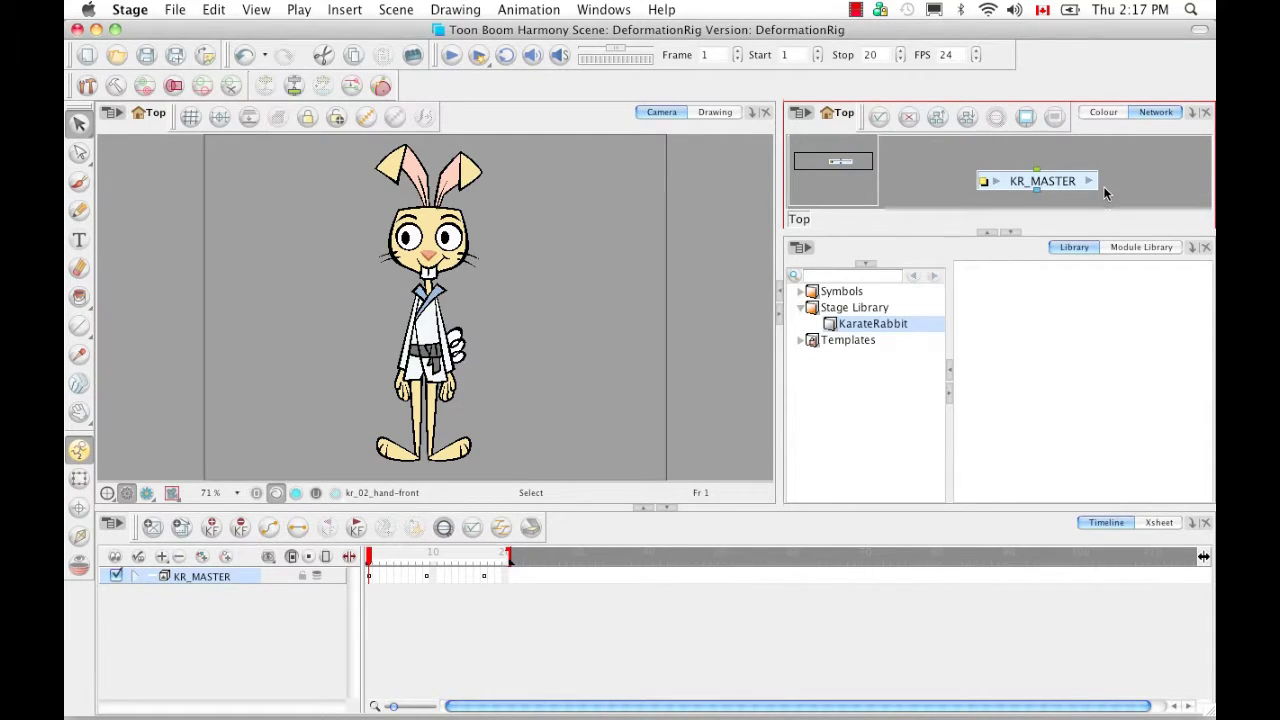
click(1042, 338)
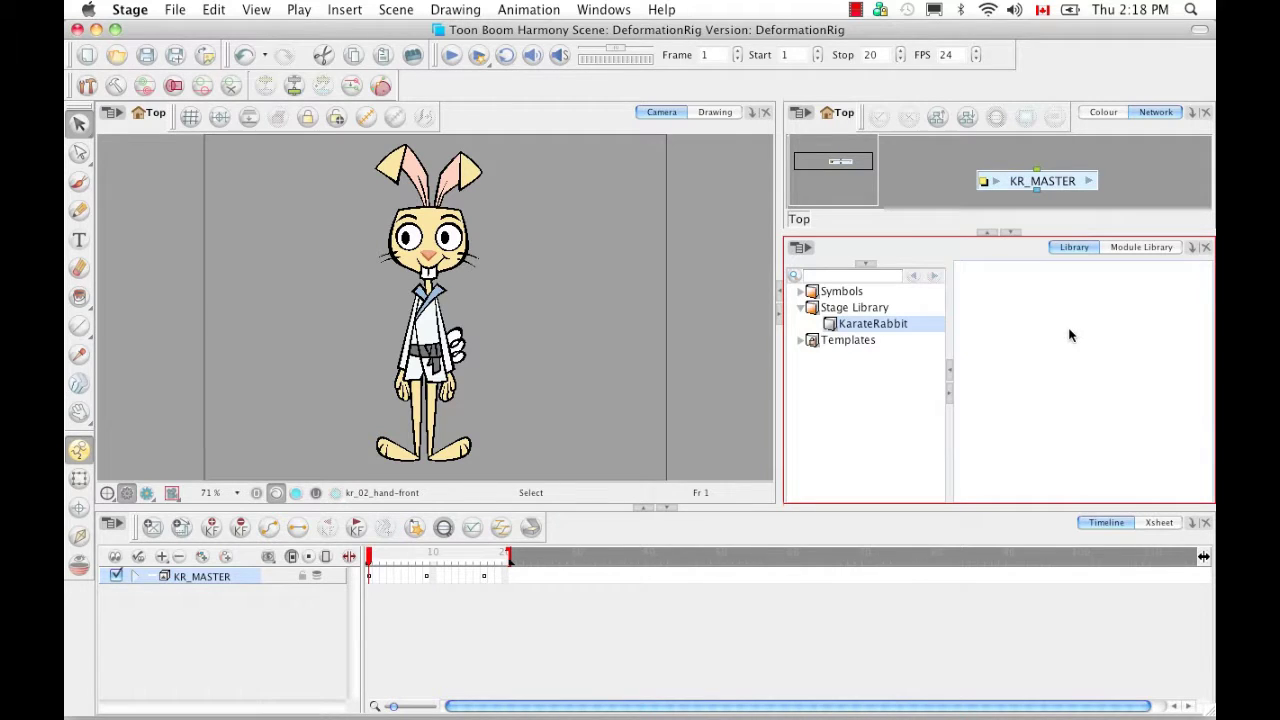
drag(1068, 338, 1066, 338)
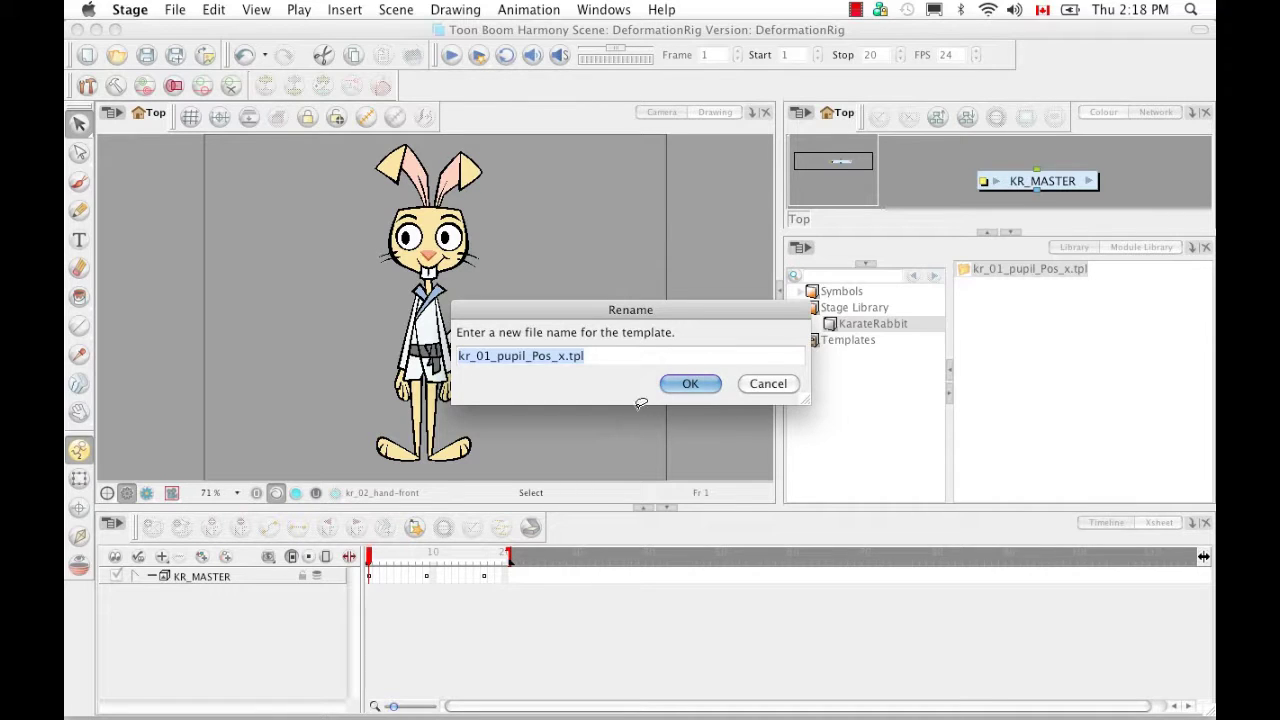
Name the new template KR_MASTER.tpl, keeping the file extension, and confirm the name.
click(567, 357)
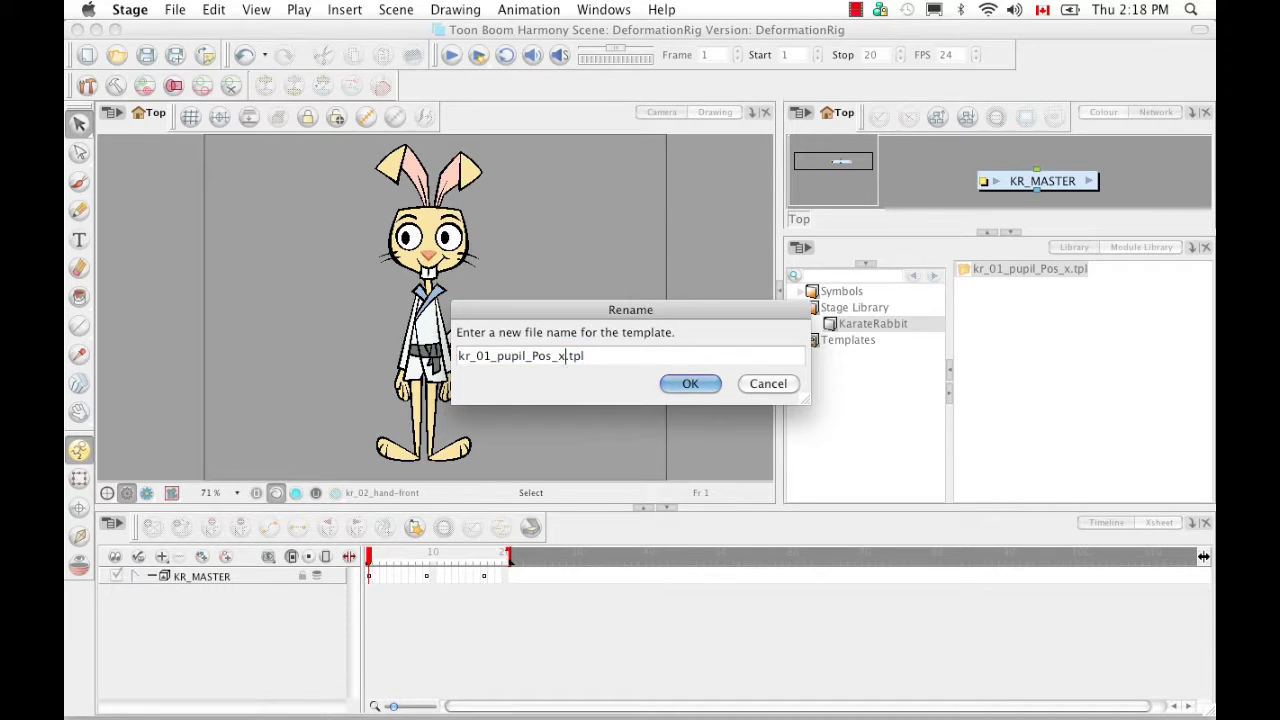
key(BackSpace)
key(BackSpace)
key(BackSpace)
key(BackSpace)
key(BackSpace)
key(BackSpace)
key(BackSpace)
key(BackSpace)
key(BackSpace)
key(BackSpace)
key(BackSpace)
key(BackSpace)
key(BackSpace)
key(BackSpace)
key(BackSpace)
key(BackSpace)
key(BackSpace)
text(KR_MASTER)
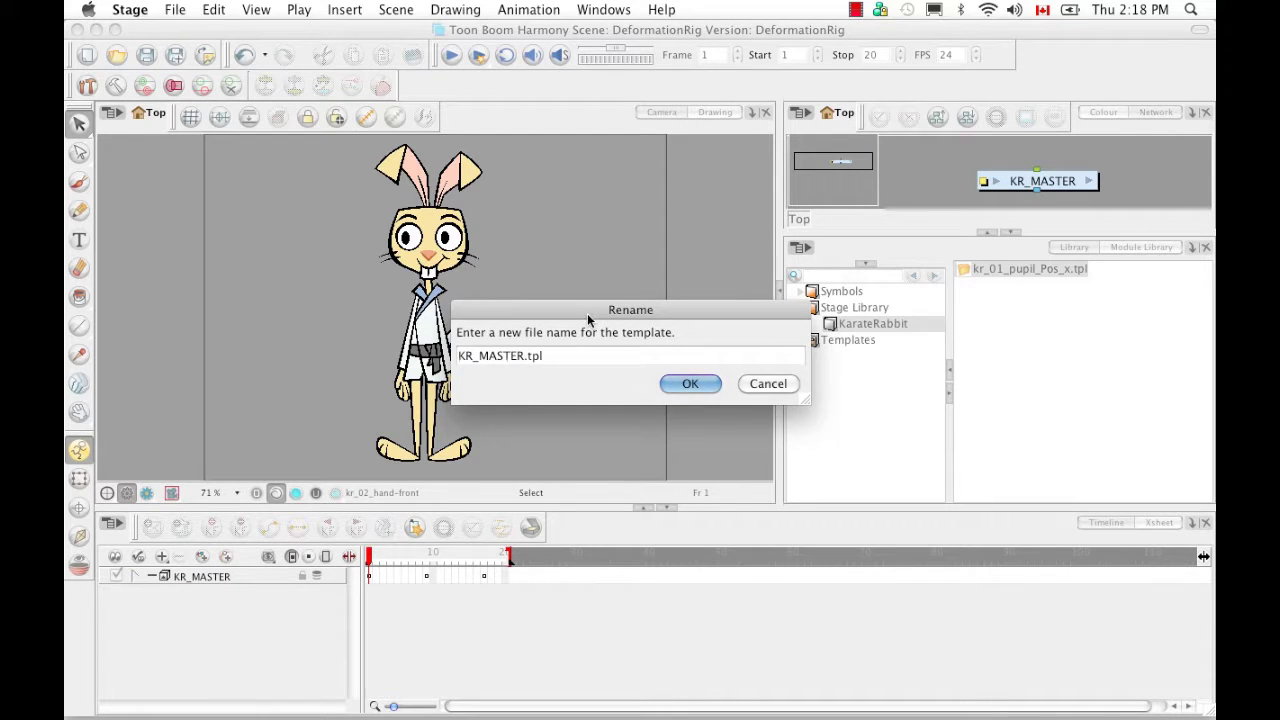
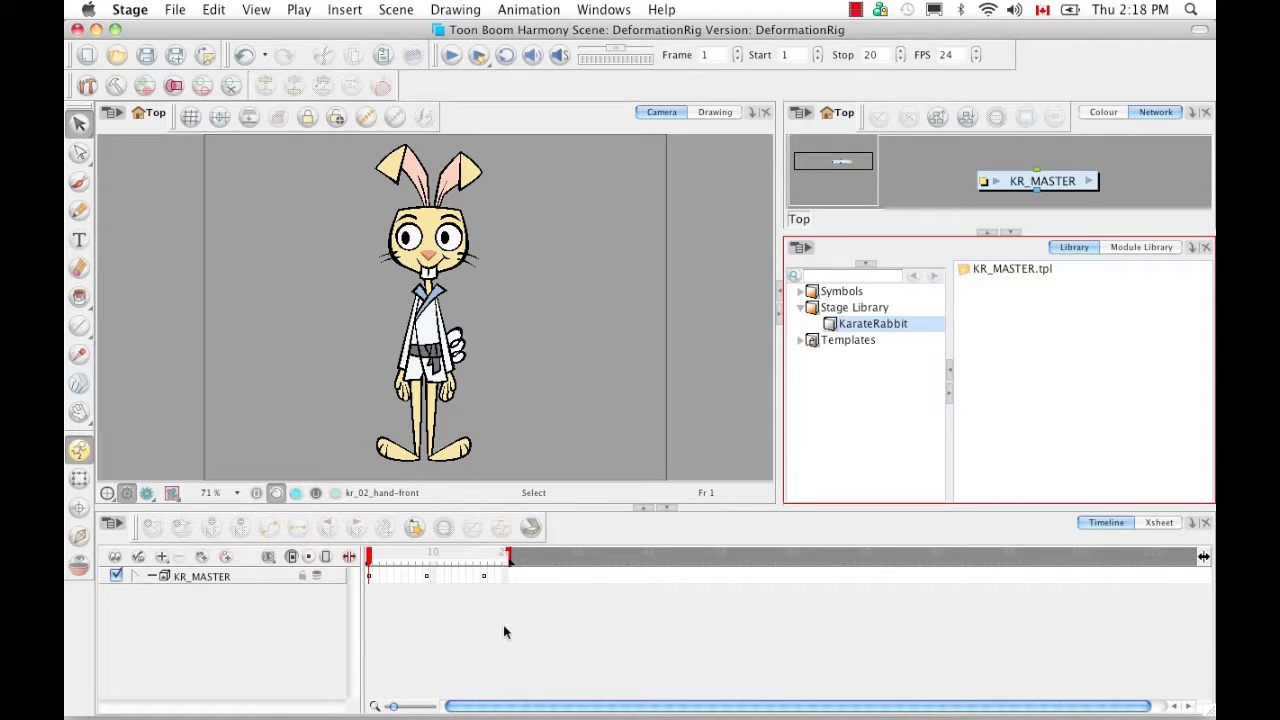
Paste a second copy of the KR_MASTER group into the KarateRabbit library folder as a template.
click(999, 269)
click(1029, 367)
key(super+v)
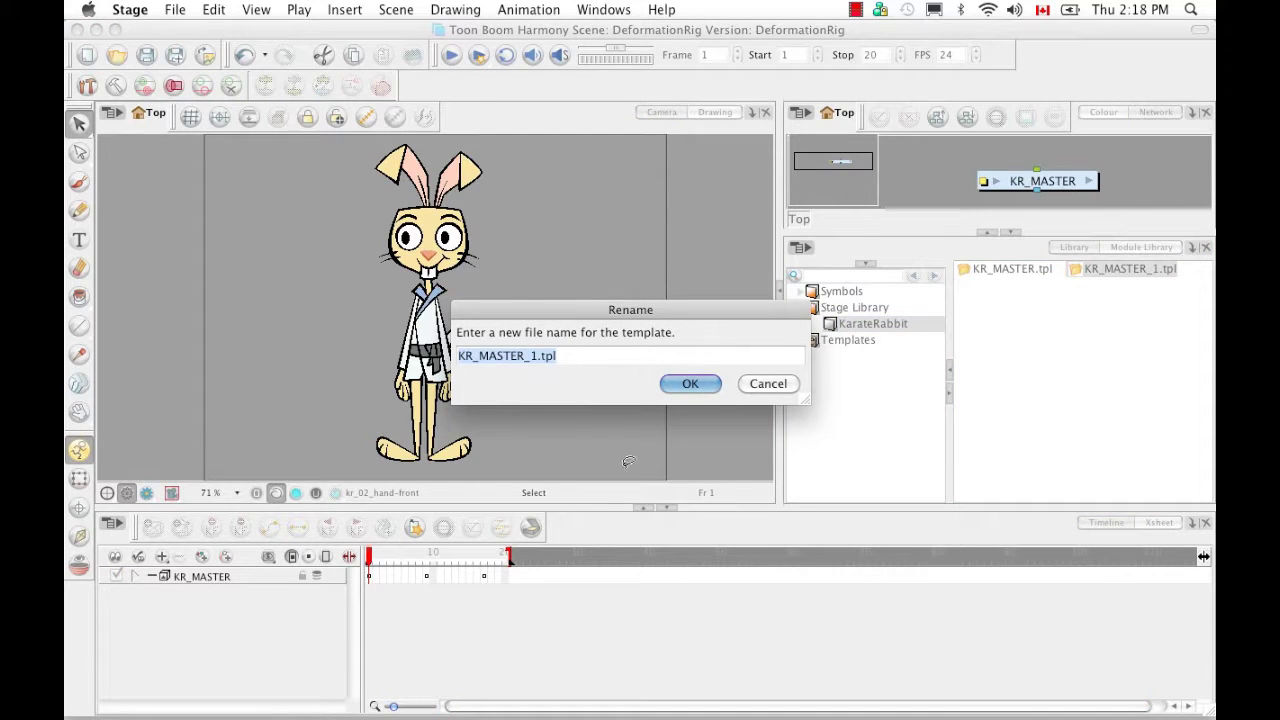
Name the second template KR_FULLFRONT.tpl, keeping the file extension, and confirm the name.
click(538, 356)
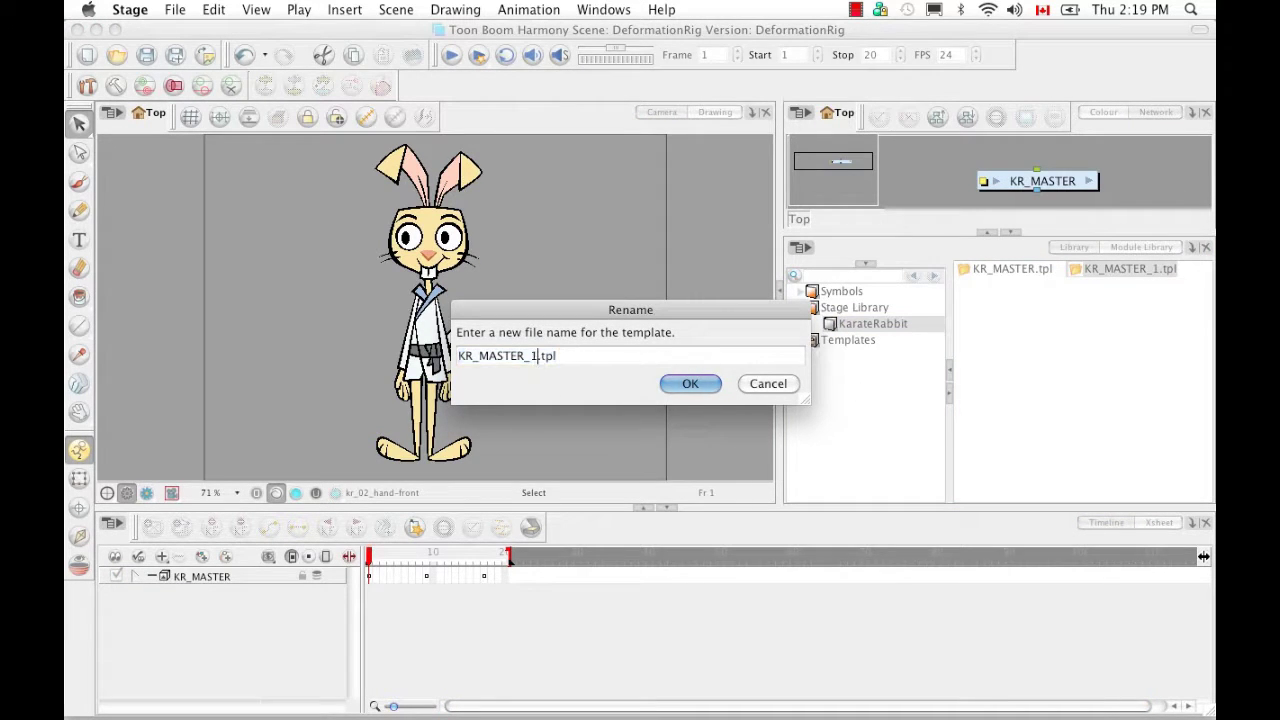
key(BackSpace)
key(BackSpace)
key(BackSpace)
key(BackSpace)
key(BackSpace)
key(BackSpace)
key(BackSpace)
key(BackSpace)
text(FULLFRONT)
click(690, 384)
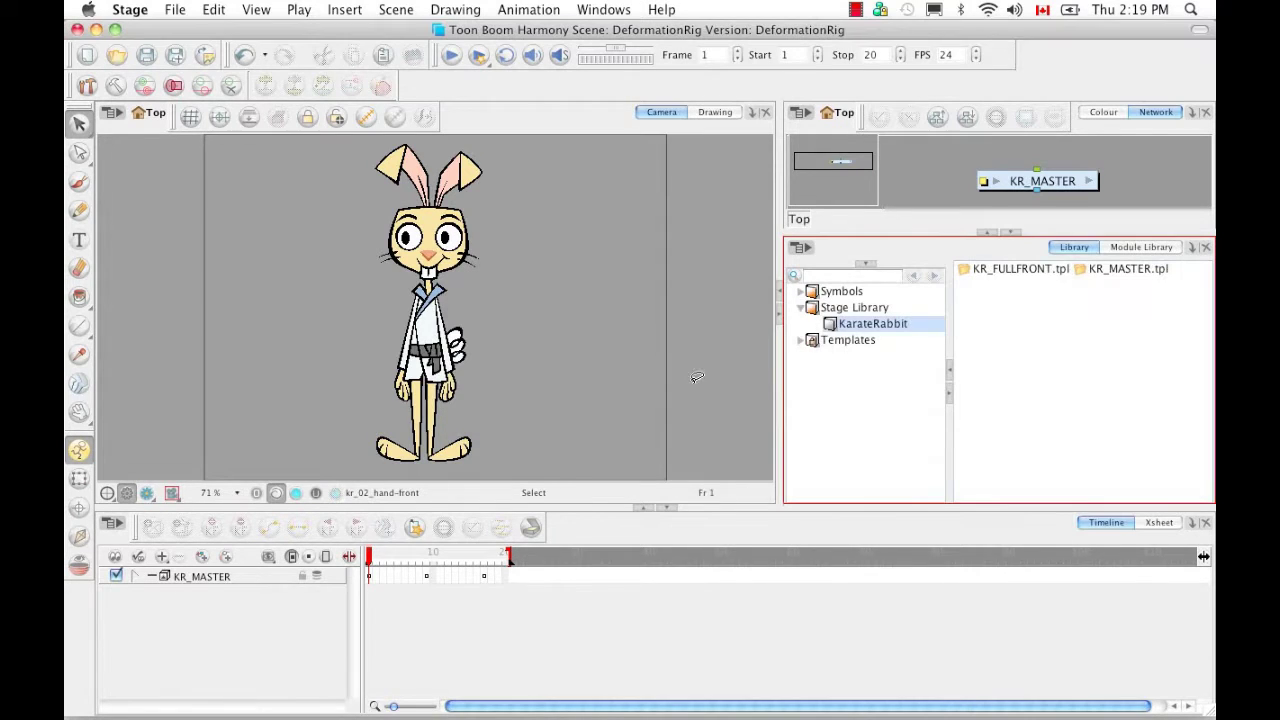
Open the KR_FULLFRONT template for editing and inspect the keyframes of the layers nested inside KR_MASTER.
click(1004, 272)
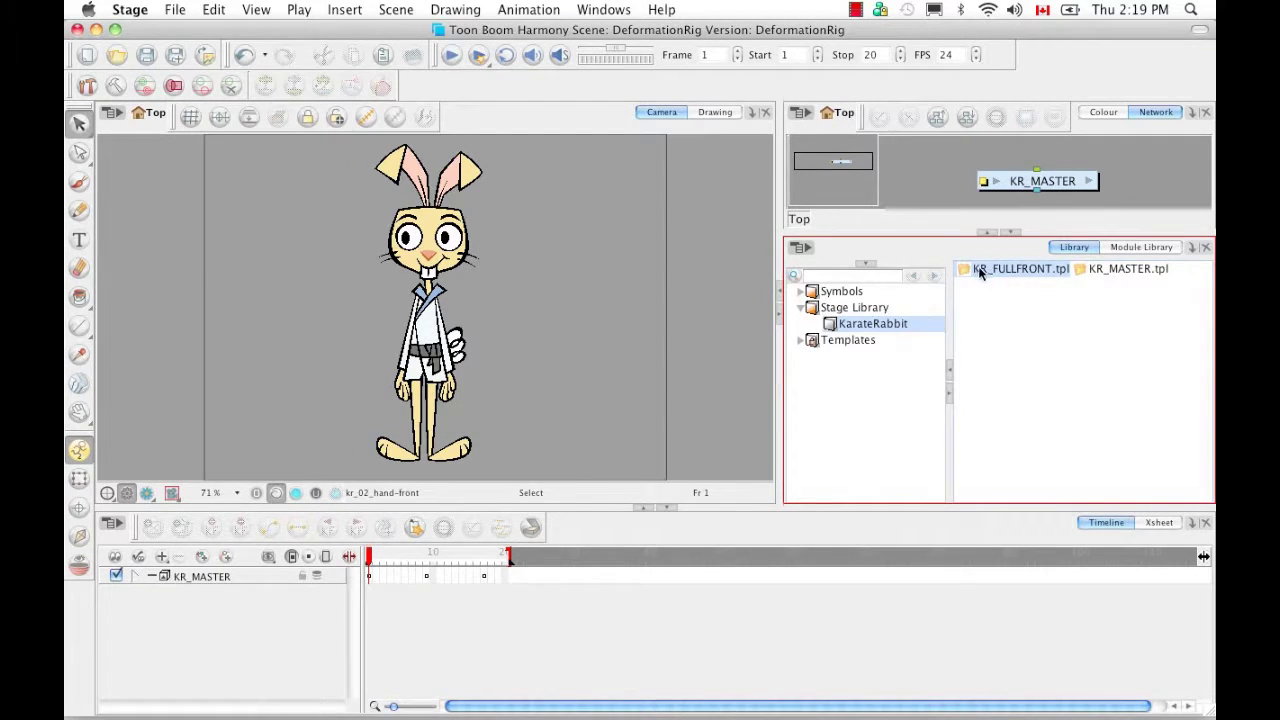
right_click(1009, 273)
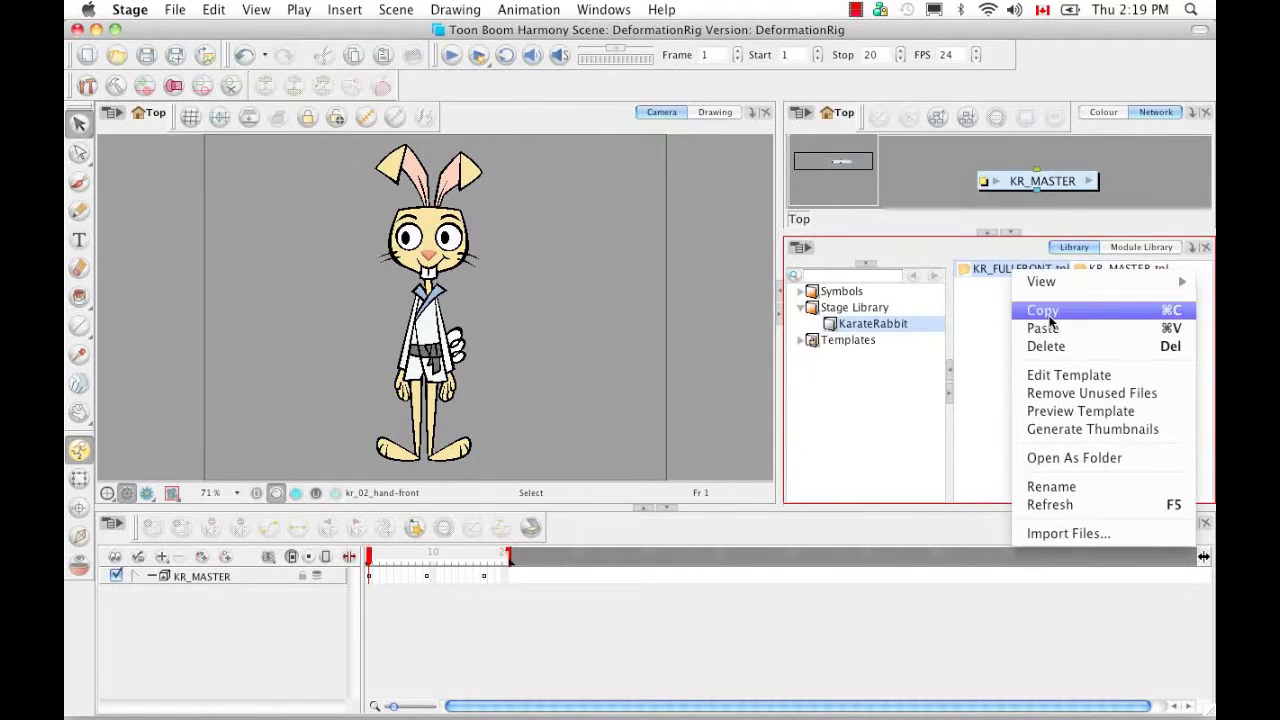
click(1080, 376)
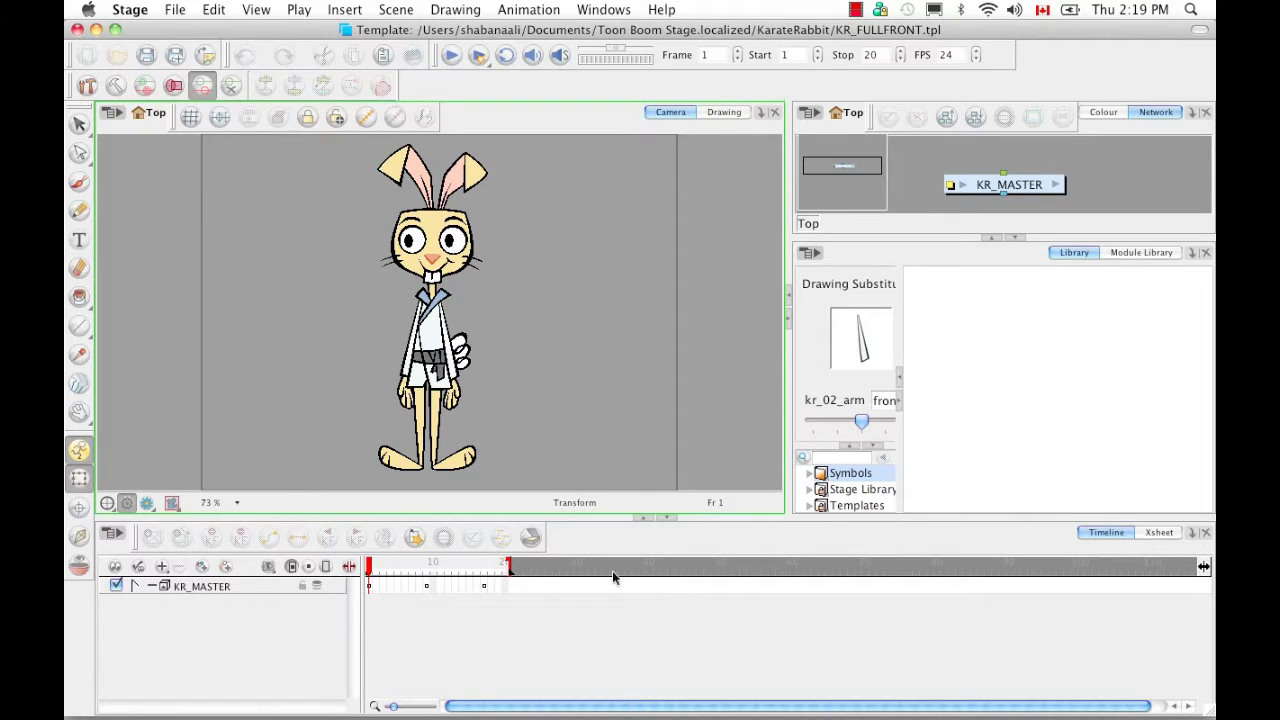
click(136, 585)
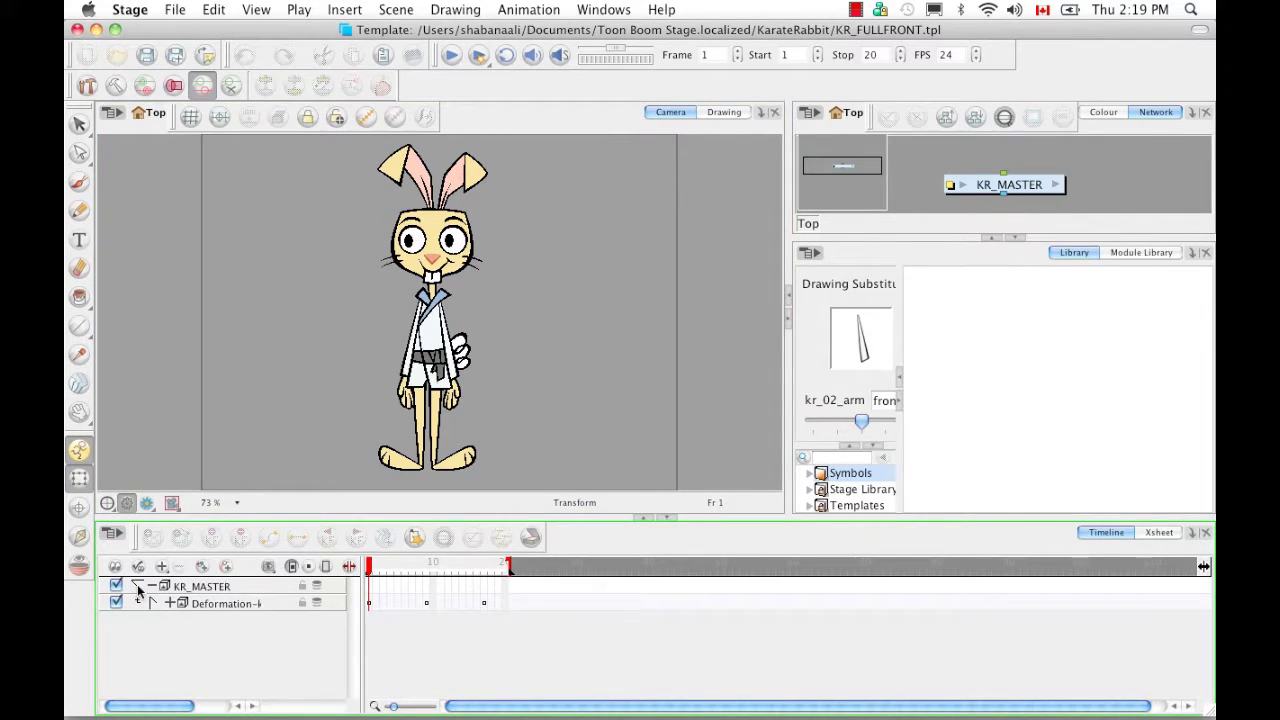
click(152, 602)
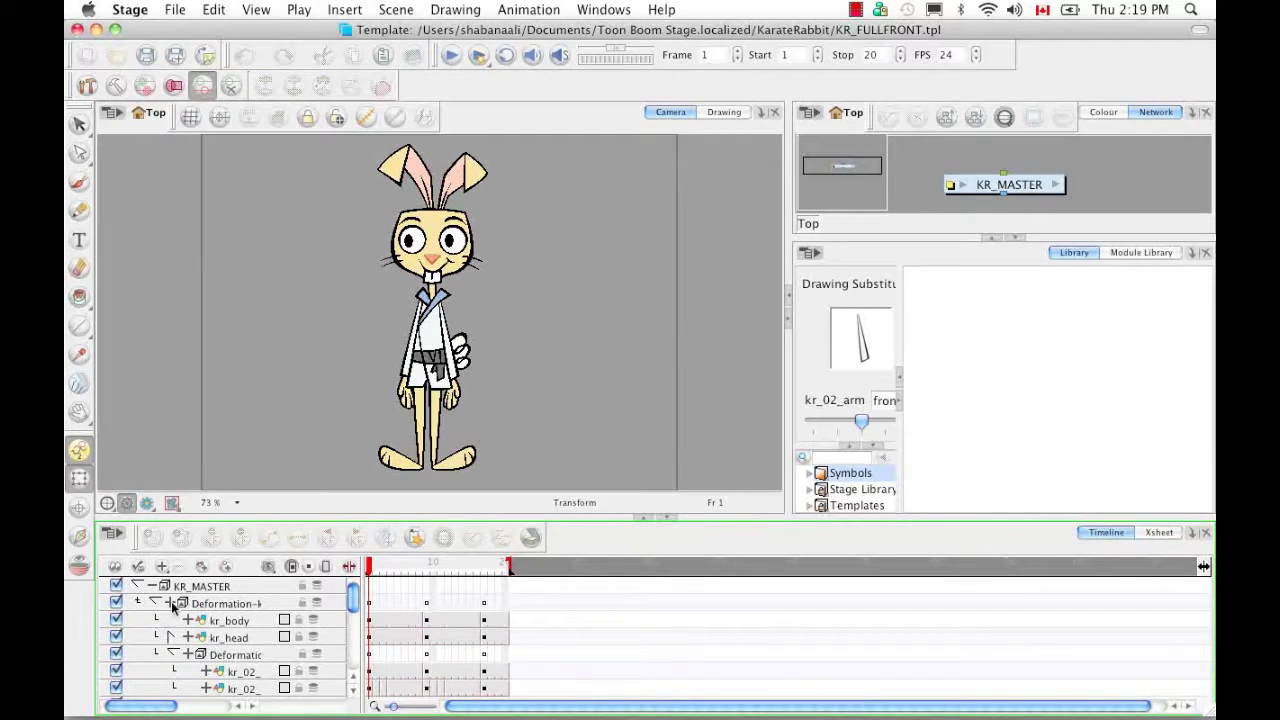
click(152, 602)
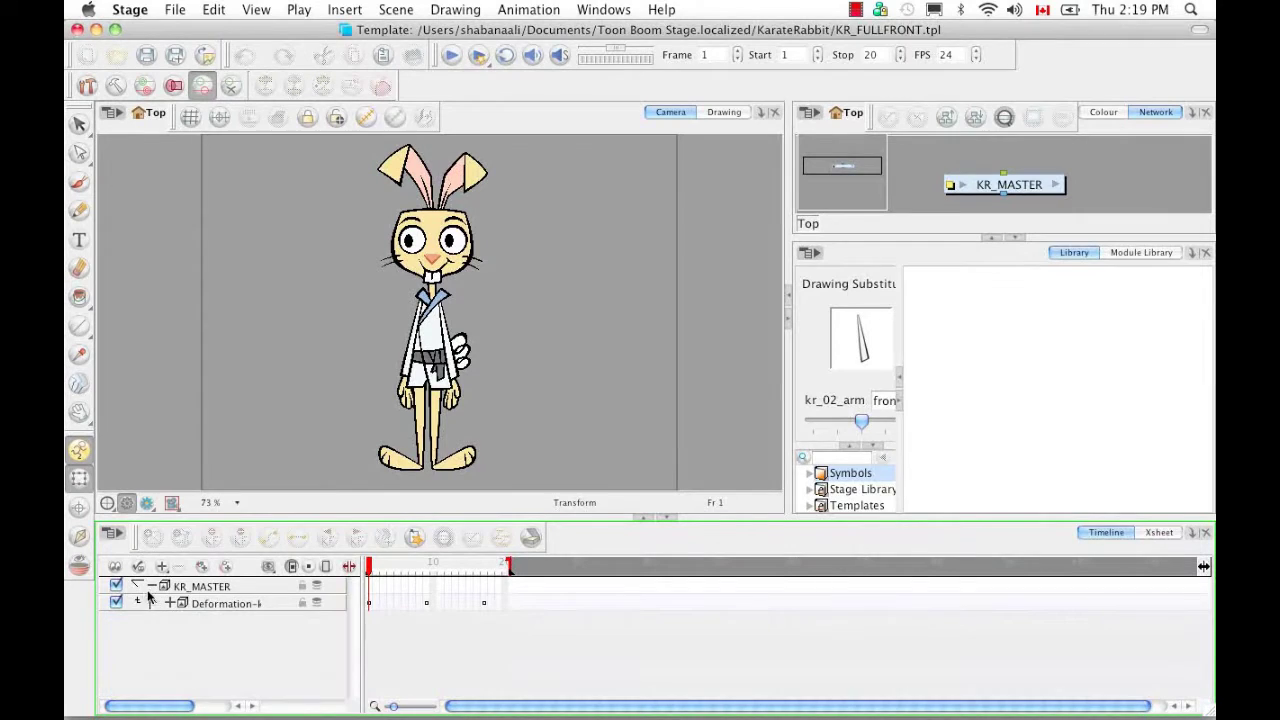
click(136, 585)
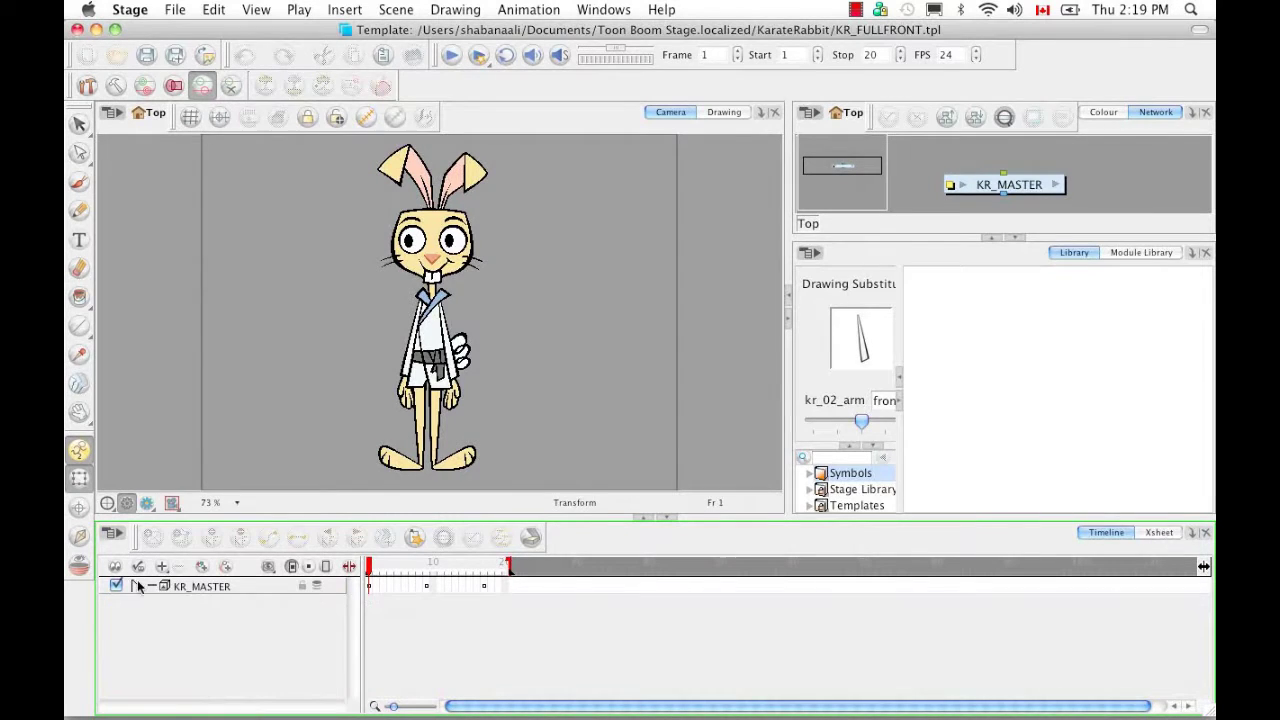
Delete frames 2 to 20 of the KR_MASTER group so only the first-frame pose is kept.
click(375, 586)
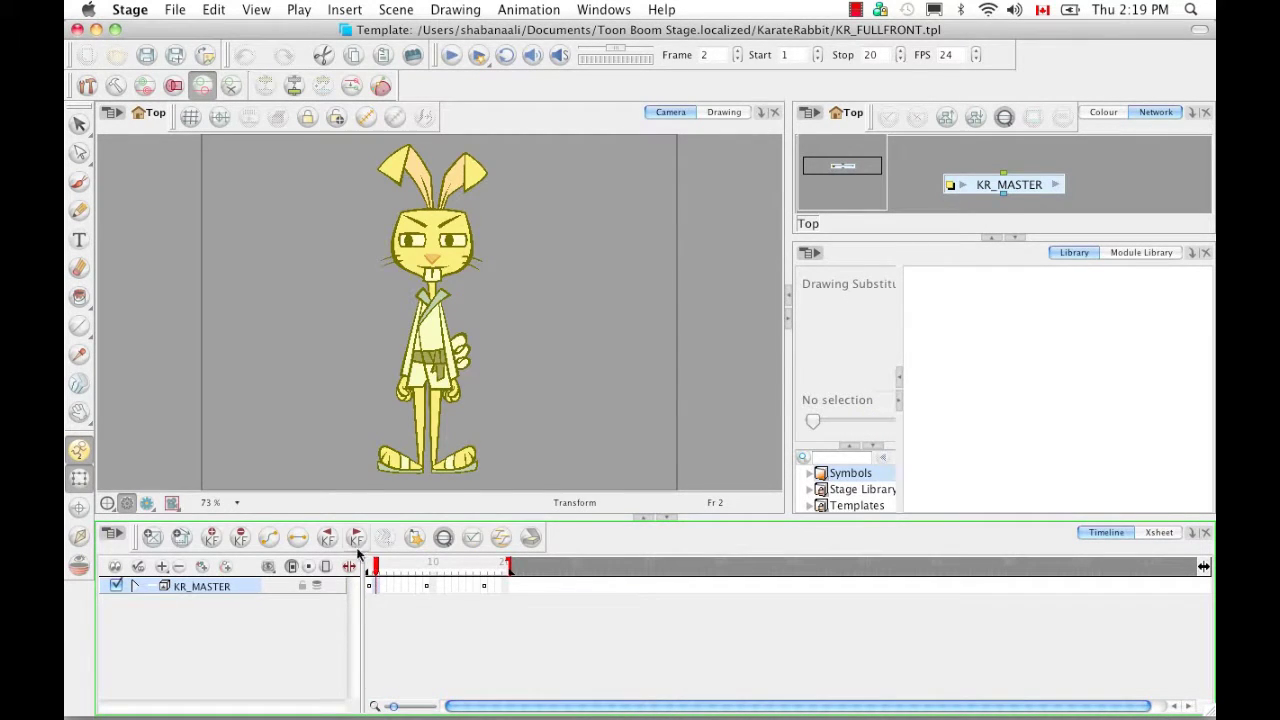
shift+click(506, 587)
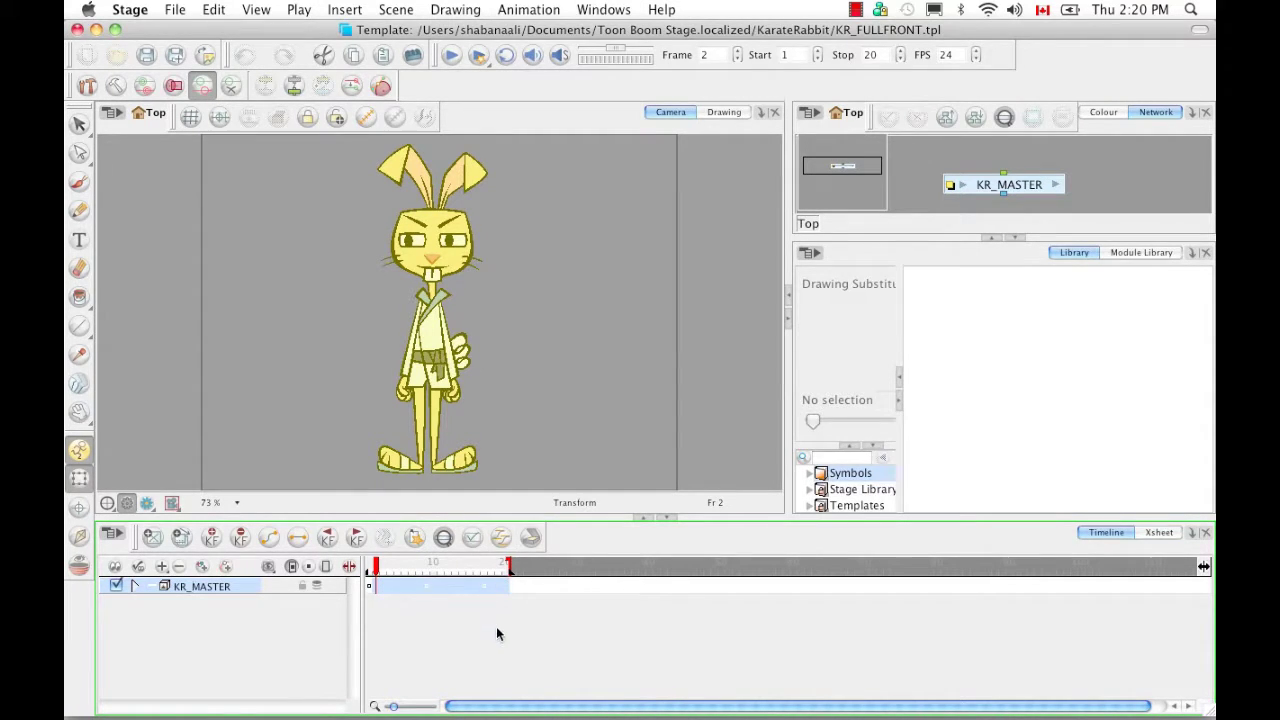
key(Delete)
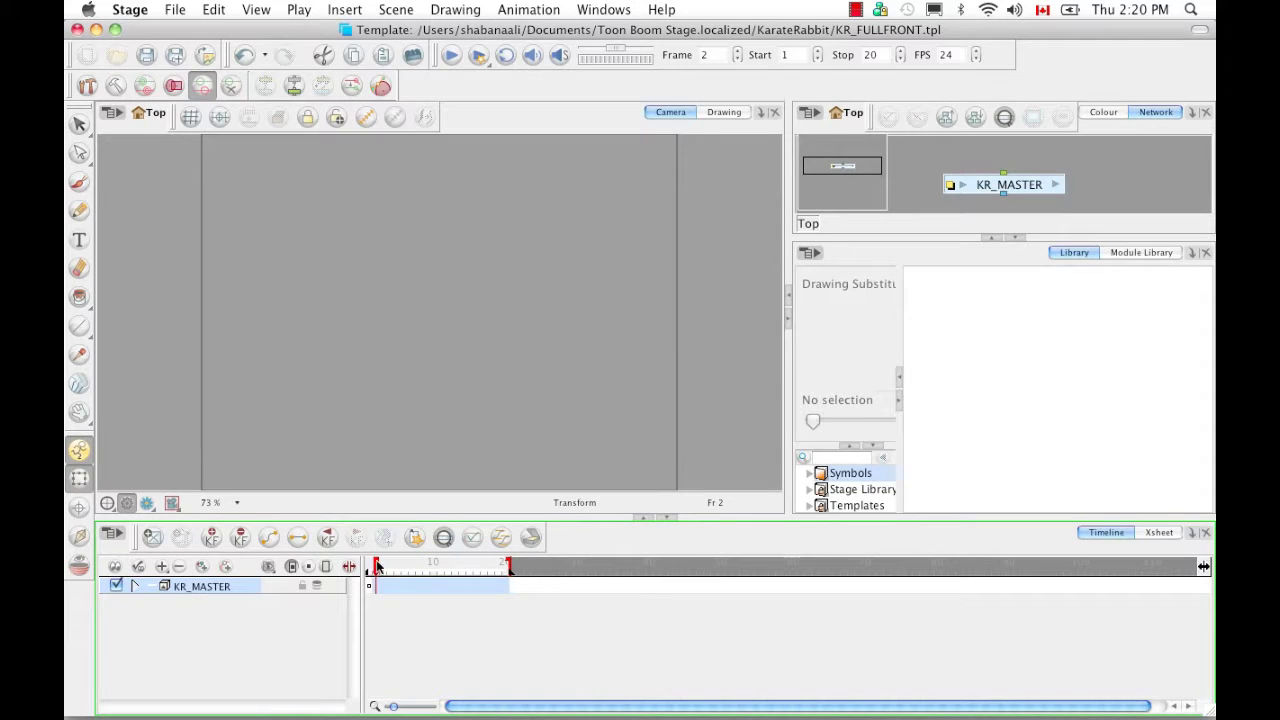
Return to frame 1 and examine the remaining keyframes on the nested deformation layers inside KR_MASTER.
click(369, 566)
click(135, 586)
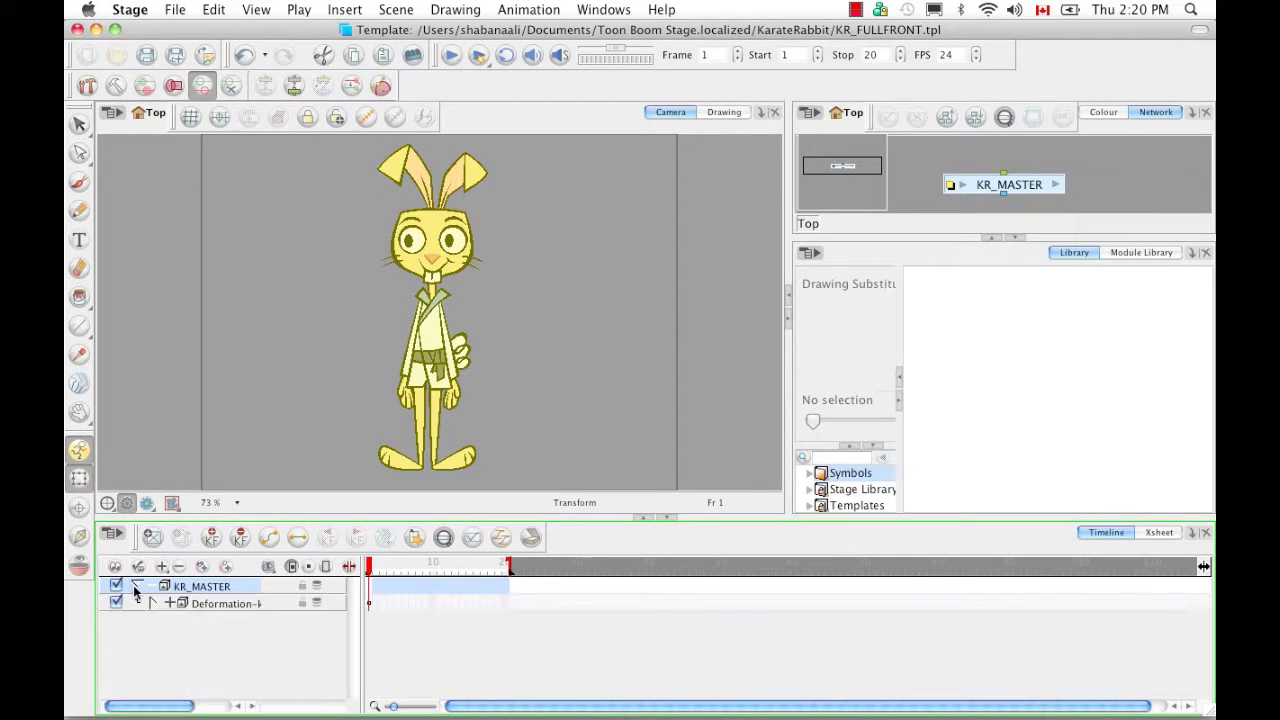
click(152, 602)
mouse_move(355, 606)
mouse_down()
mouse_move(352, 670)
mouse_move(354, 598)
mouse_up()
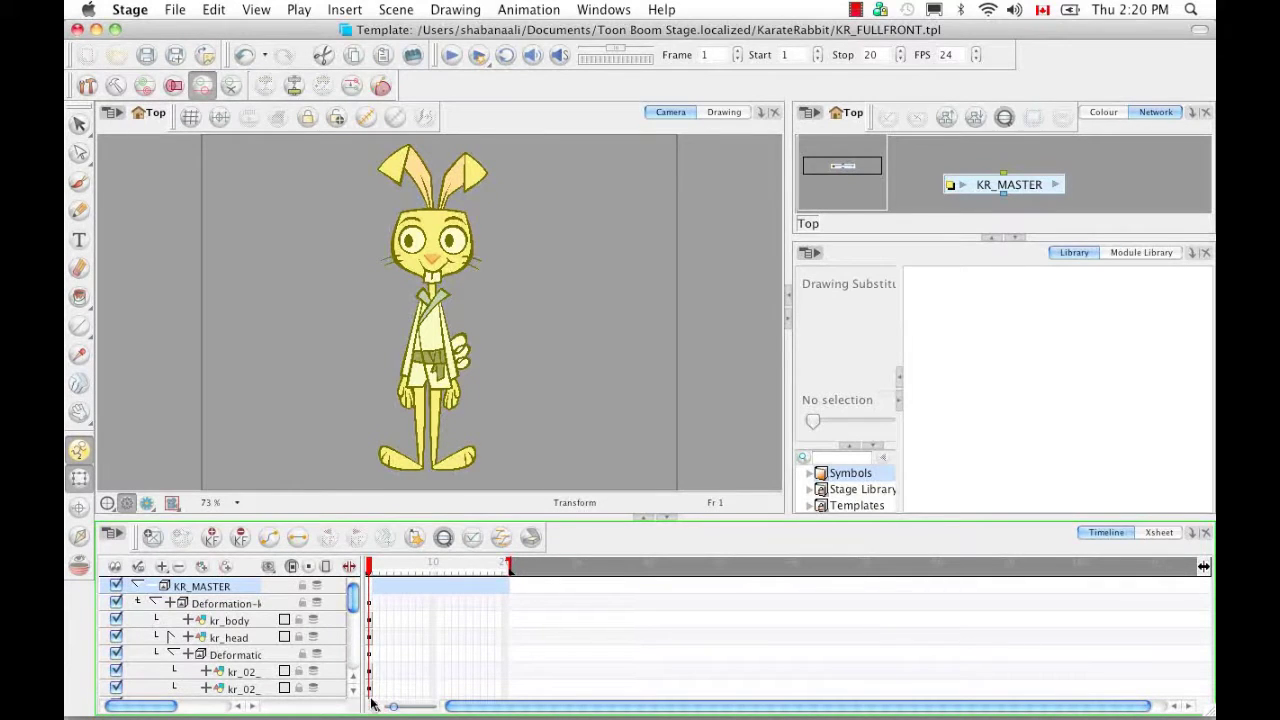
click(173, 654)
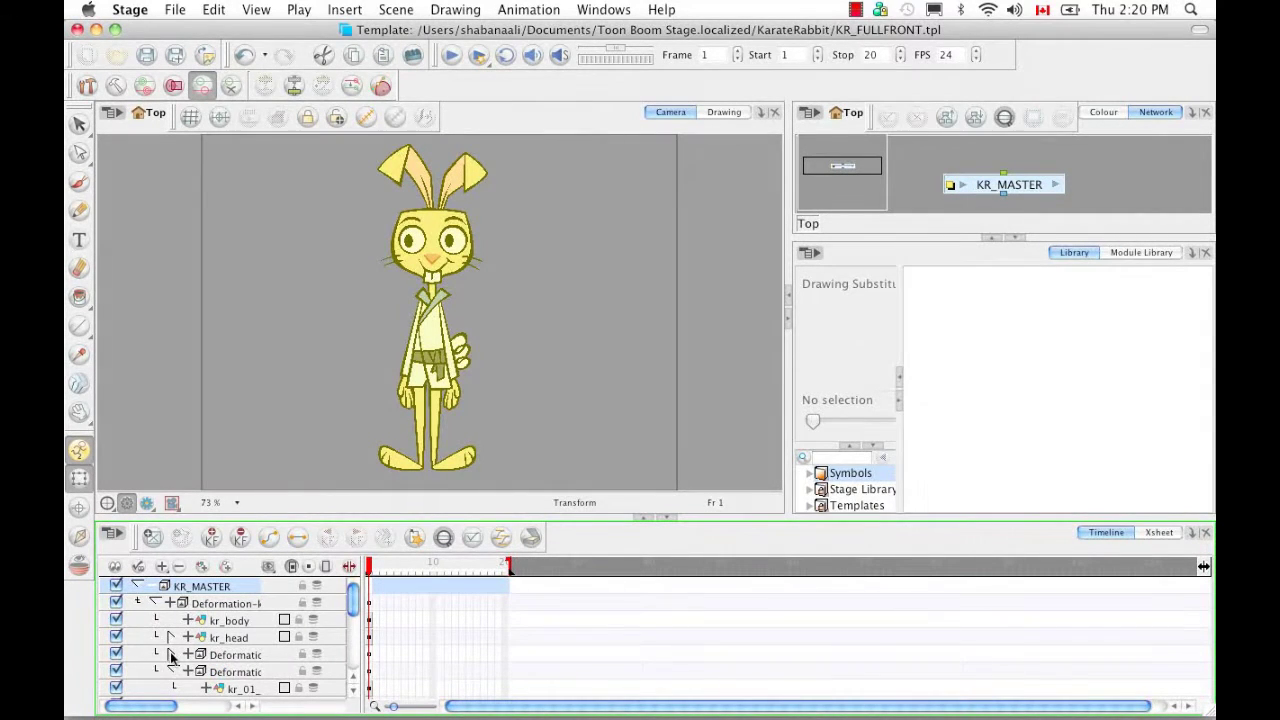
click(153, 602)
click(137, 586)
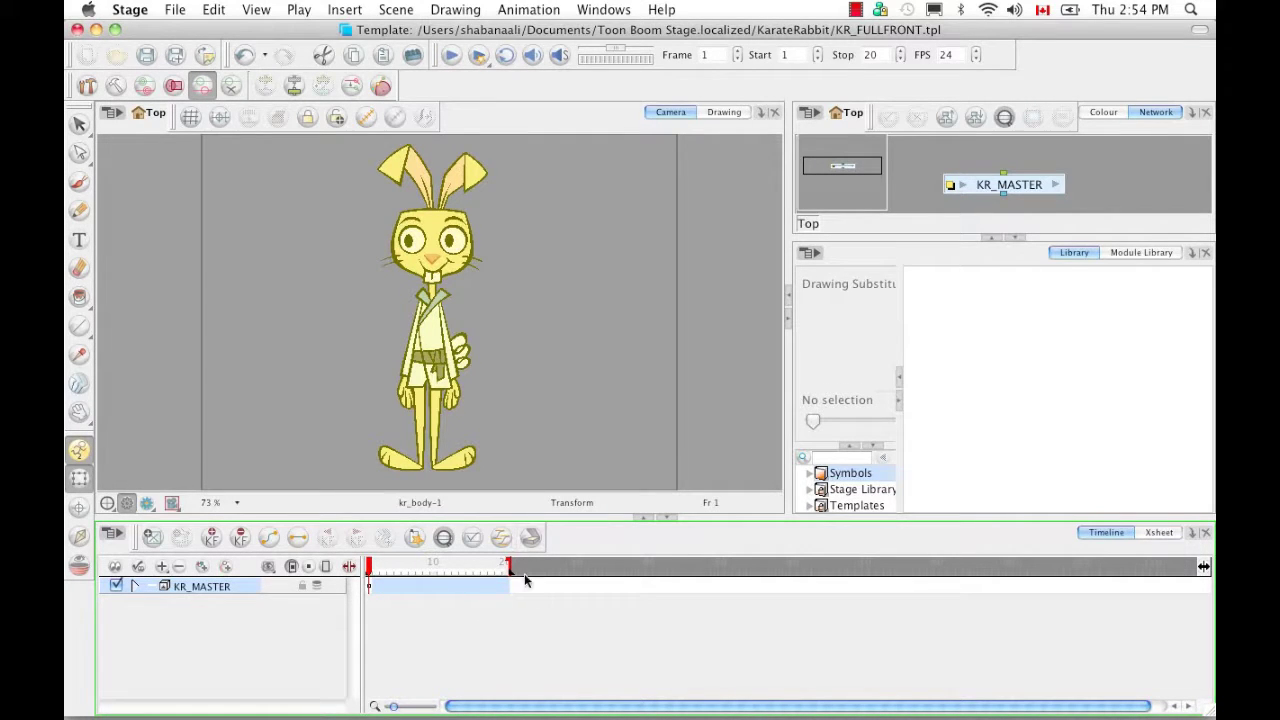
Shorten the template's scene to one frame and rename the KR_MASTER group as KR_FULLFRONT.
drag(508, 566, 372, 572)
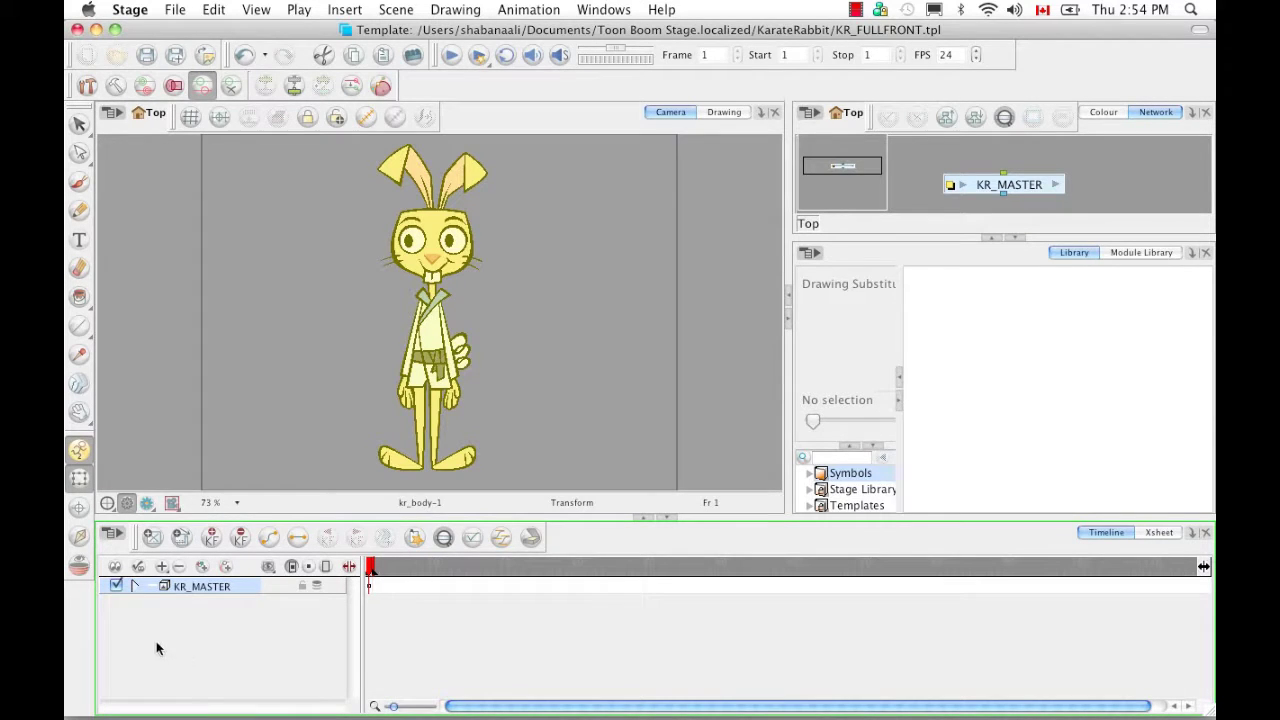
double_click(202, 587)
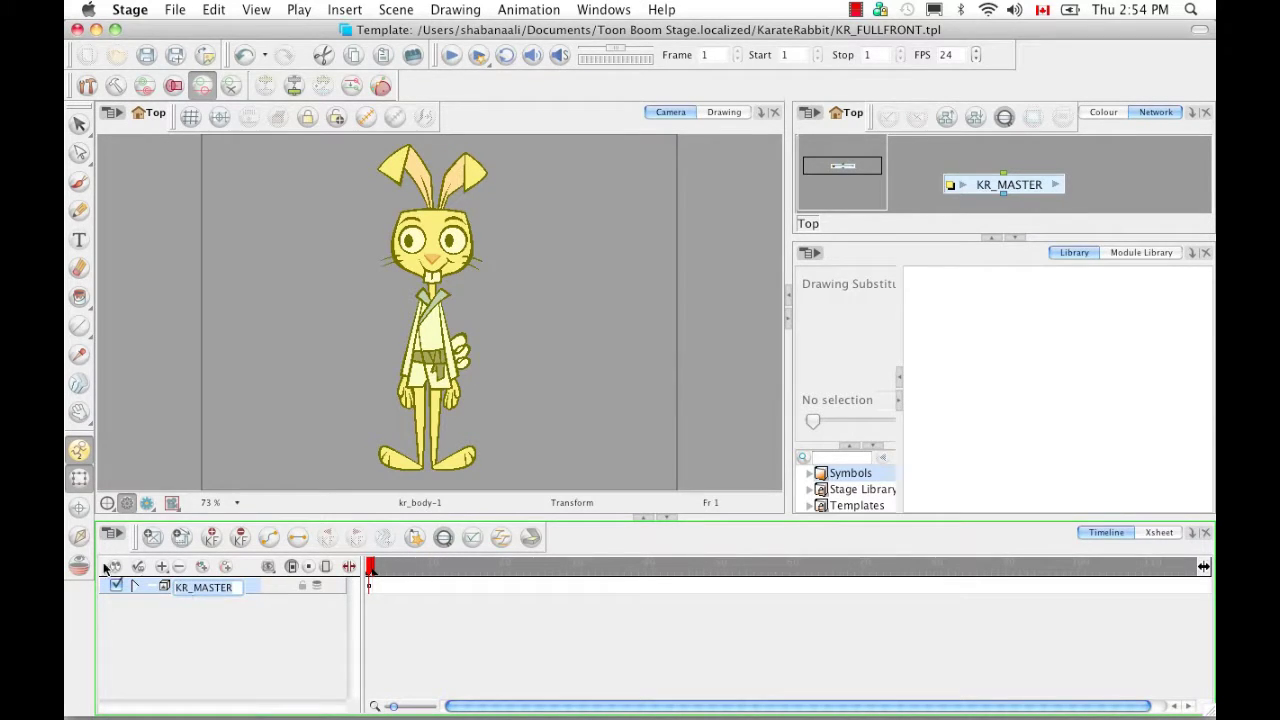
key(BackSpace)
text(KR_FULLFRONT)
key(Return)
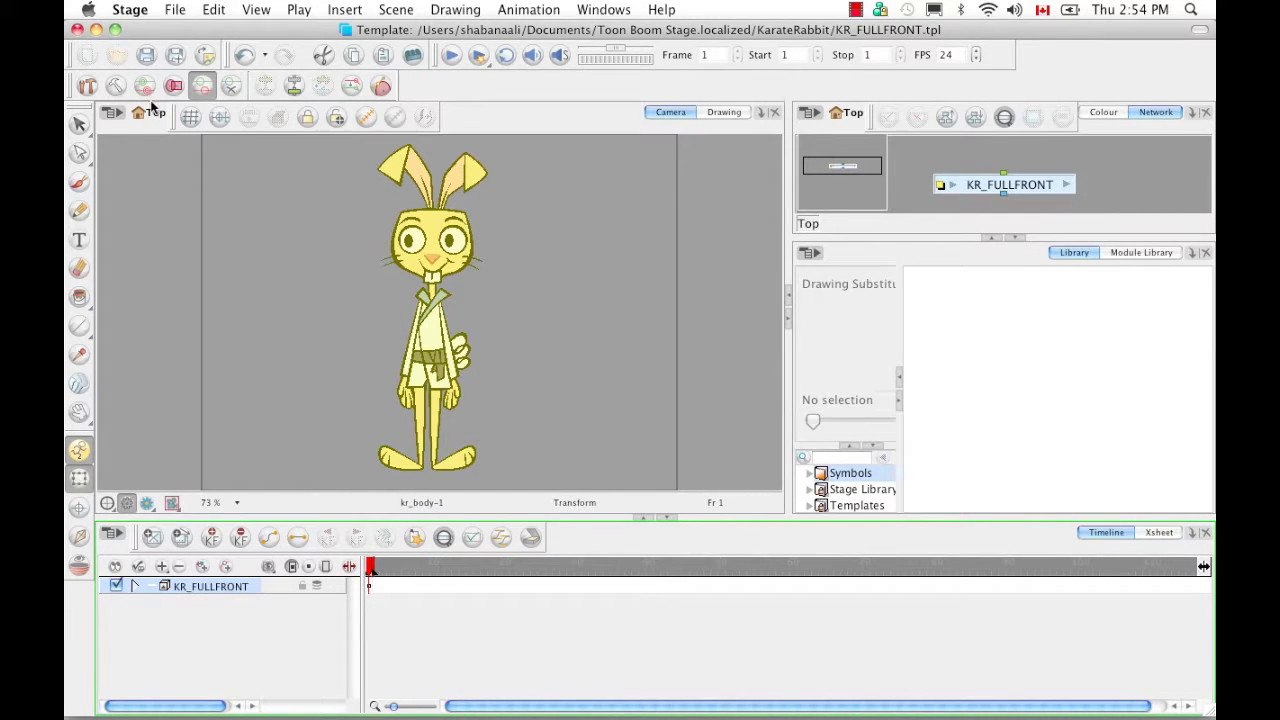
Save the KR_FULLFRONT template and close its editing window.
click(147, 56)
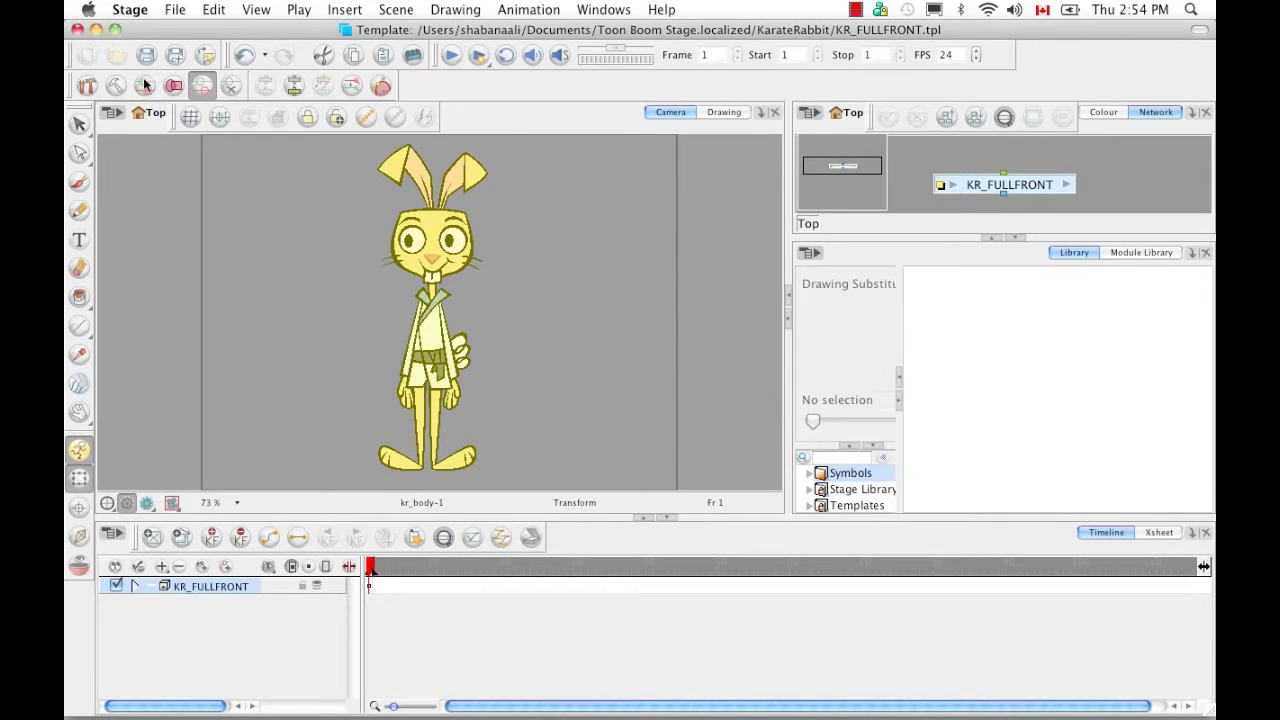
click(78, 30)
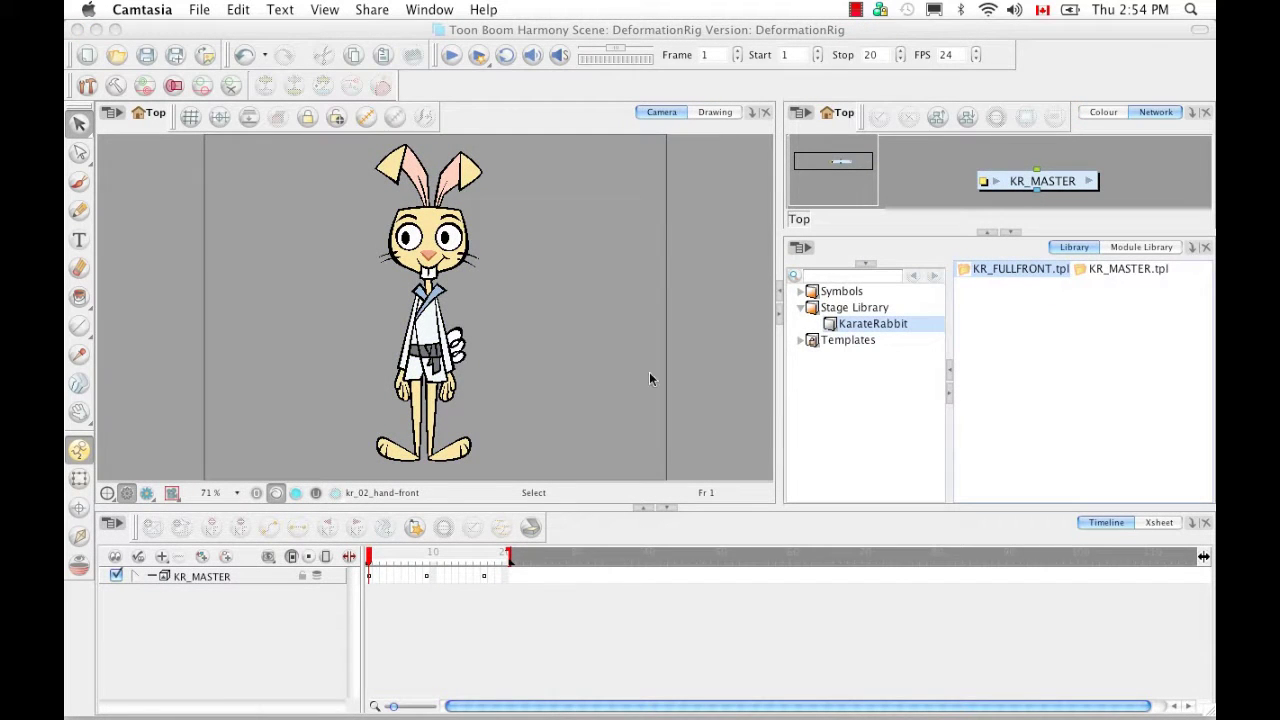
Paste another copy of the KR_MASTER group into the KarateRabbit folder for the three-quarter pose.
click(1033, 323)
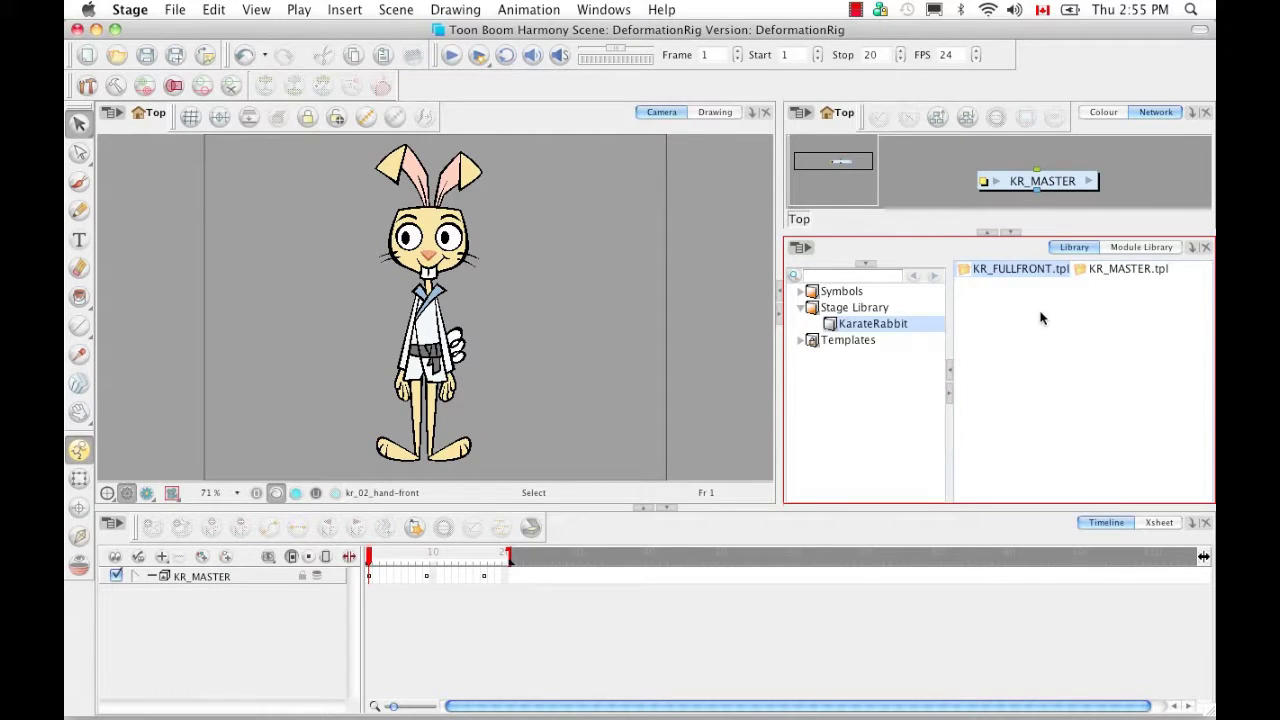
click(1065, 298)
click(1110, 269)
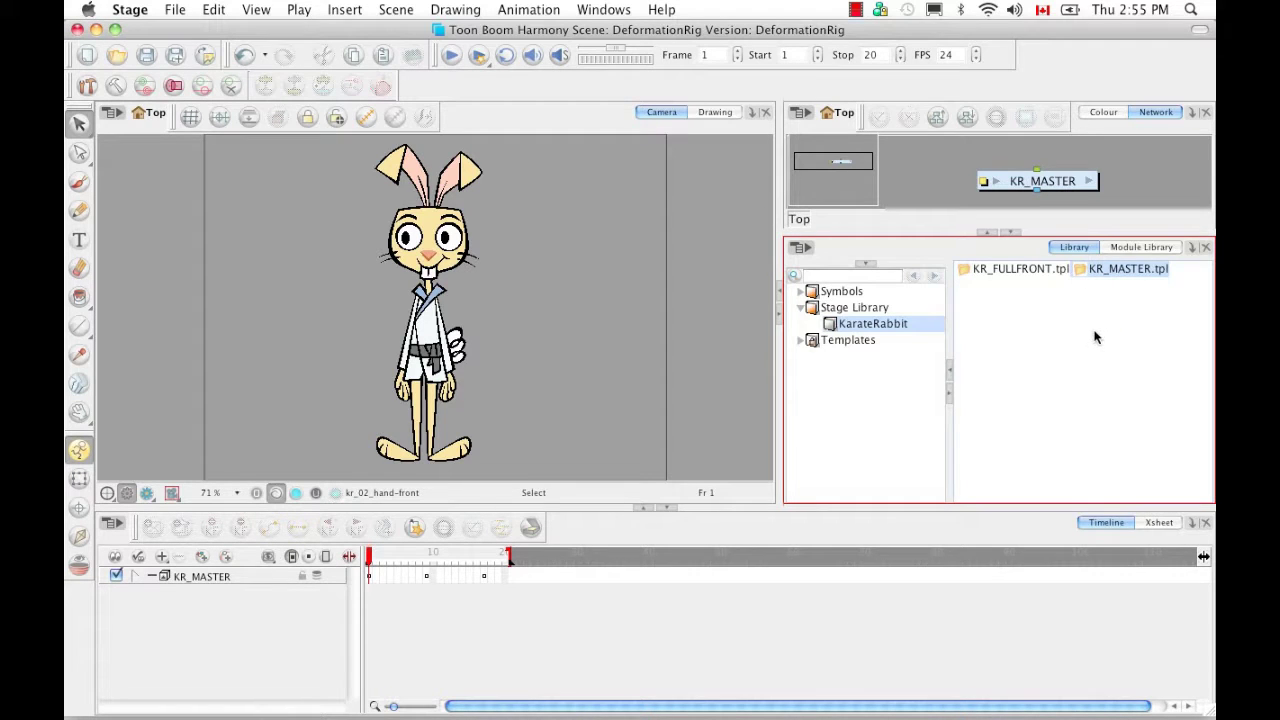
click(1086, 368)
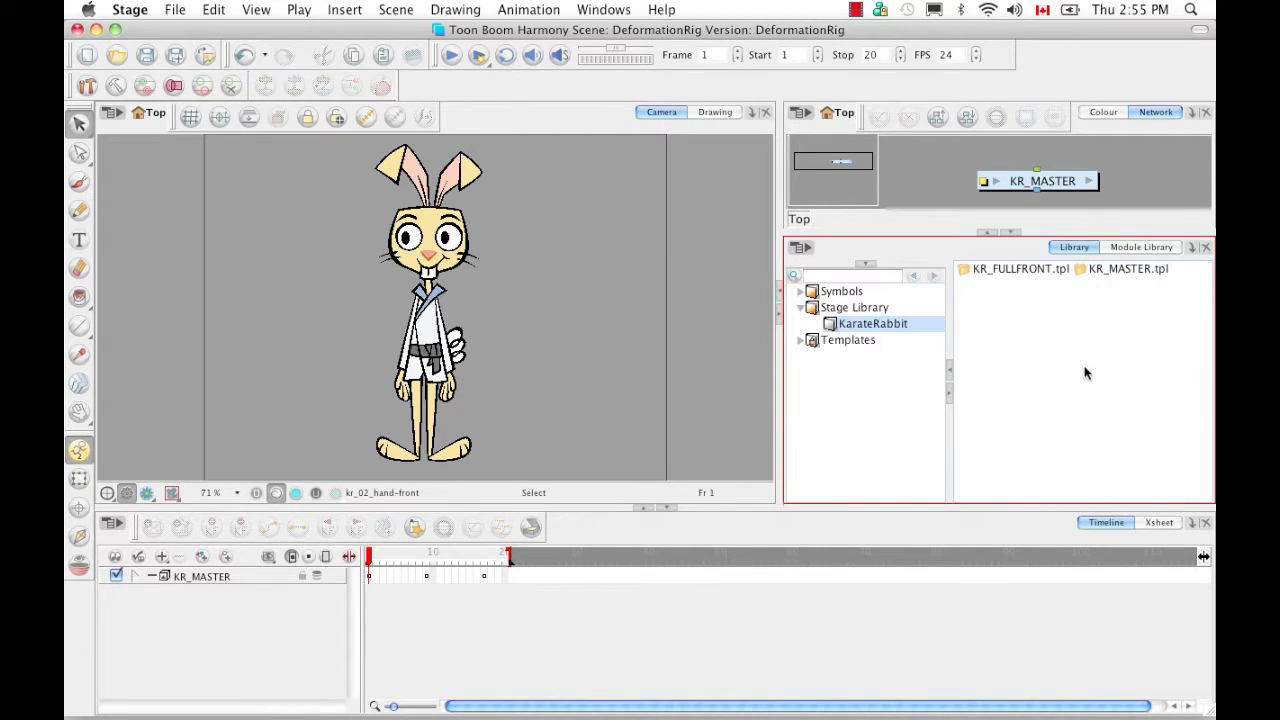
key(super+v)
Name the pasted template KR_3QFULL.tpl, keeping the KR_ prefix and file extension, and confirm the name.
key(Right)
key(Left)
key(Left)
key(Left)
key(Left)
key(shift+Left)
key(shift+Left)
key(shift+Left)
key(shift+Left)
key(shift+Left)
key(shift+Left)
key(shift+Left)
key(shift+Left)
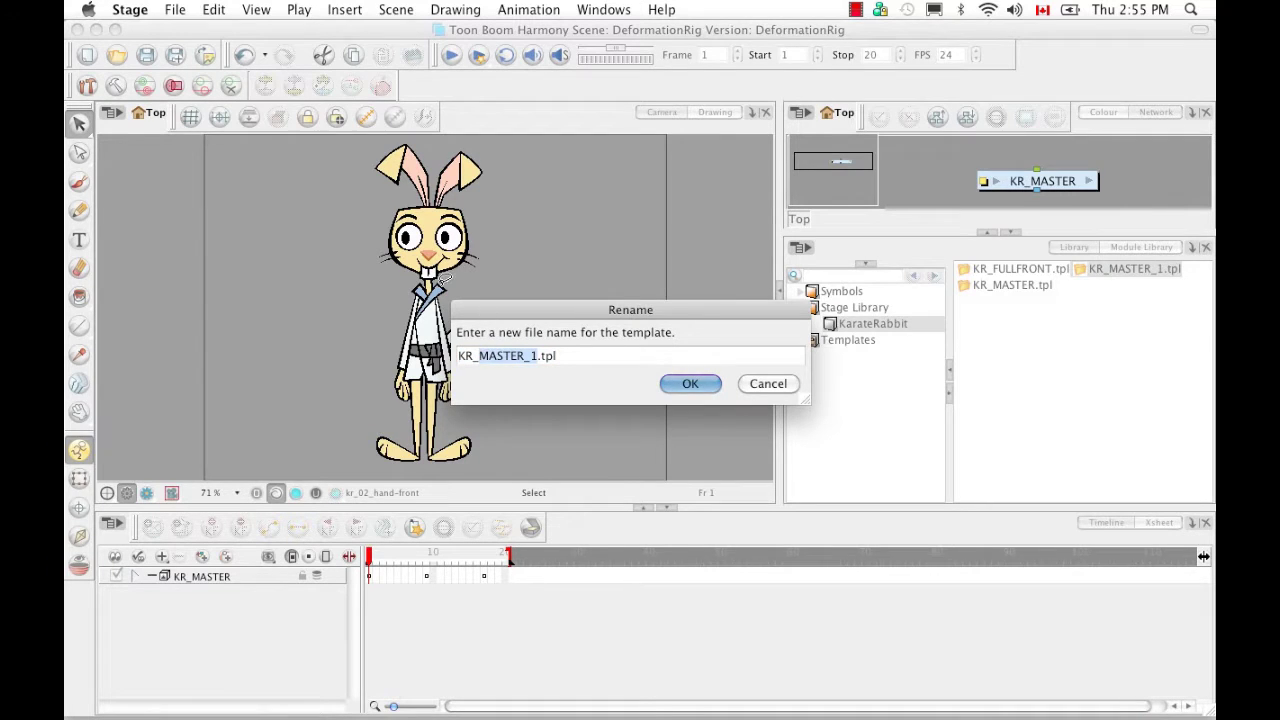
key(BackSpace)
text(3QFU)
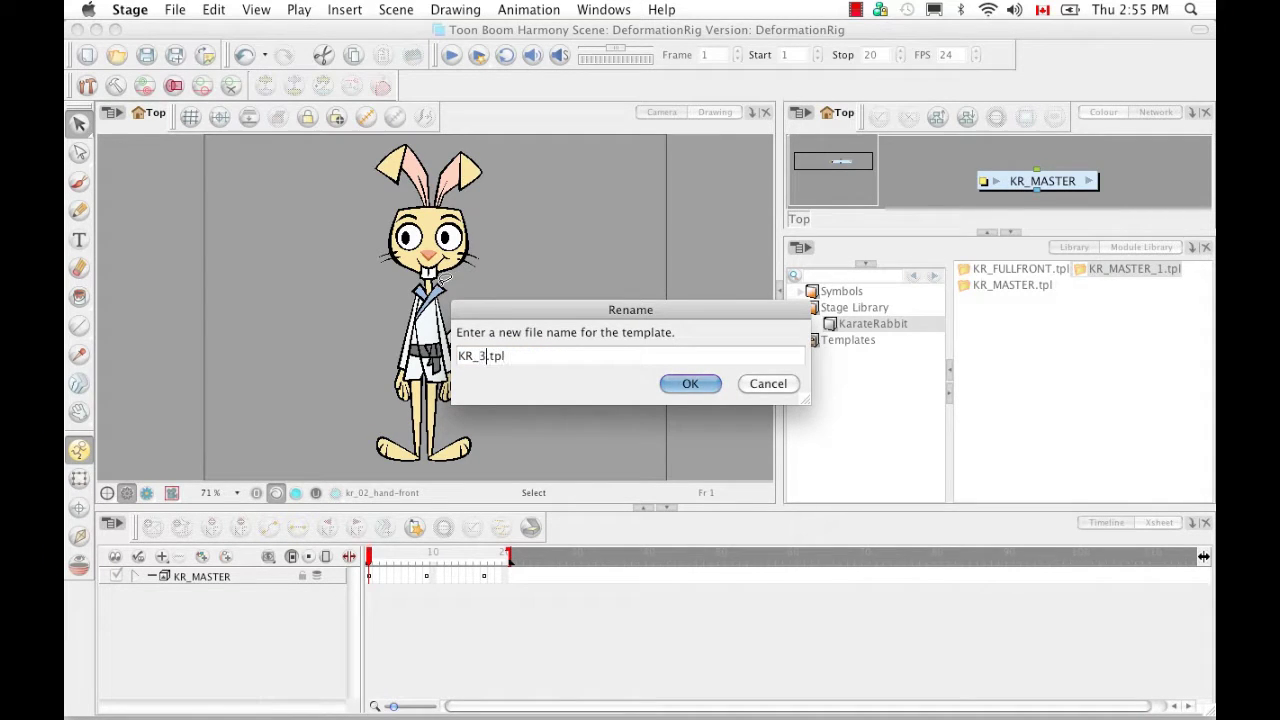
text(LL)
click(699, 384)
Open the KR_3QFULL template for editing.
click(1010, 272)
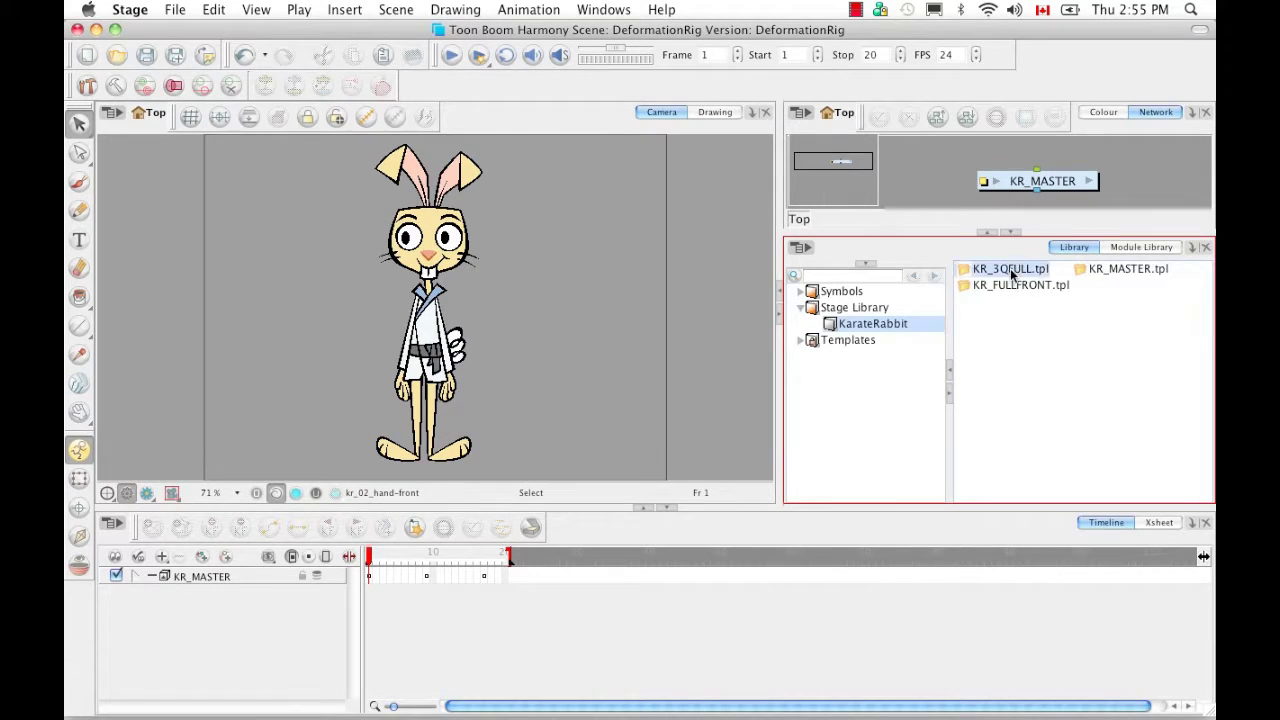
right_click(1006, 272)
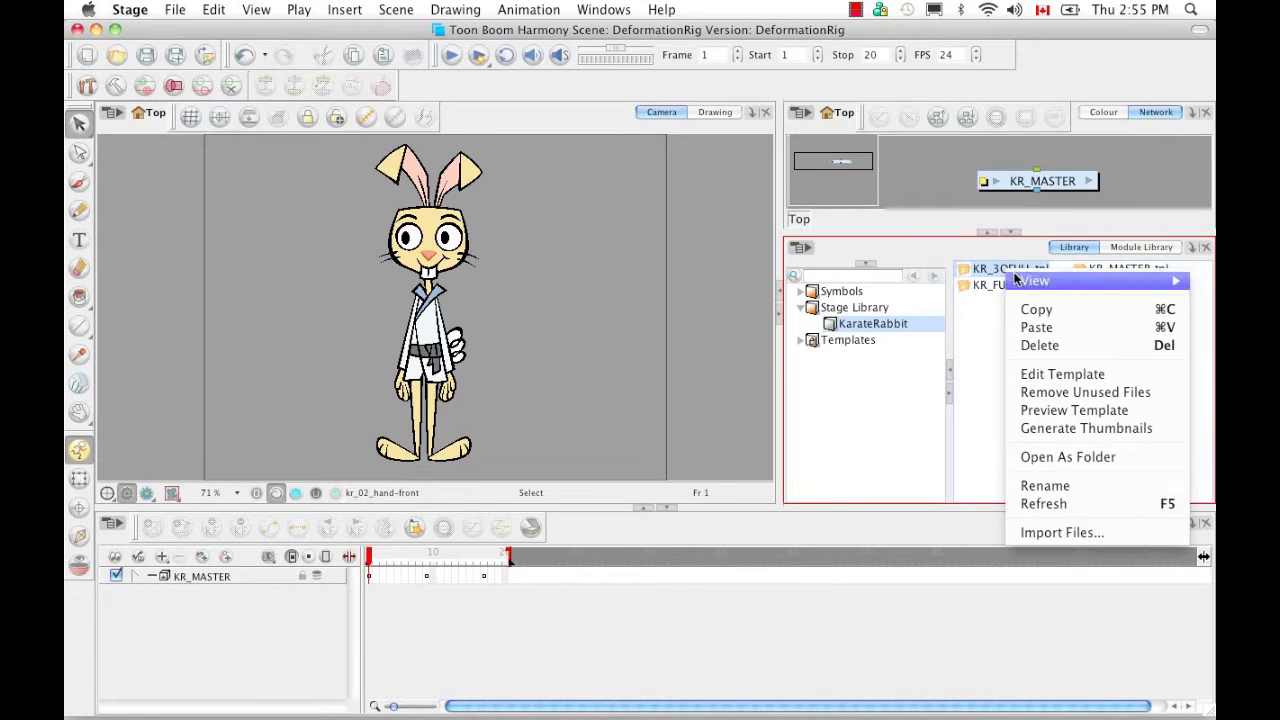
click(1045, 376)
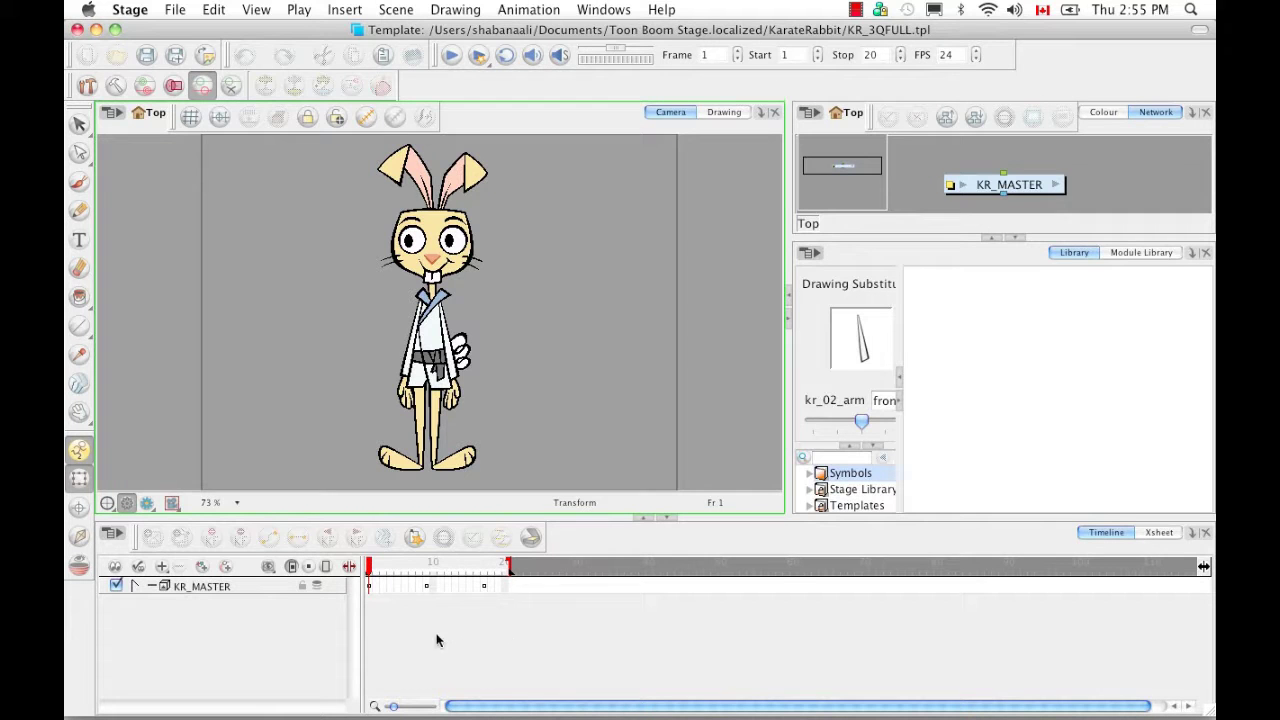
Delete frames 1 to 8 and 10 to 20 of the KR_MASTER group, keeping only the frame 9 pose.
click(376, 586)
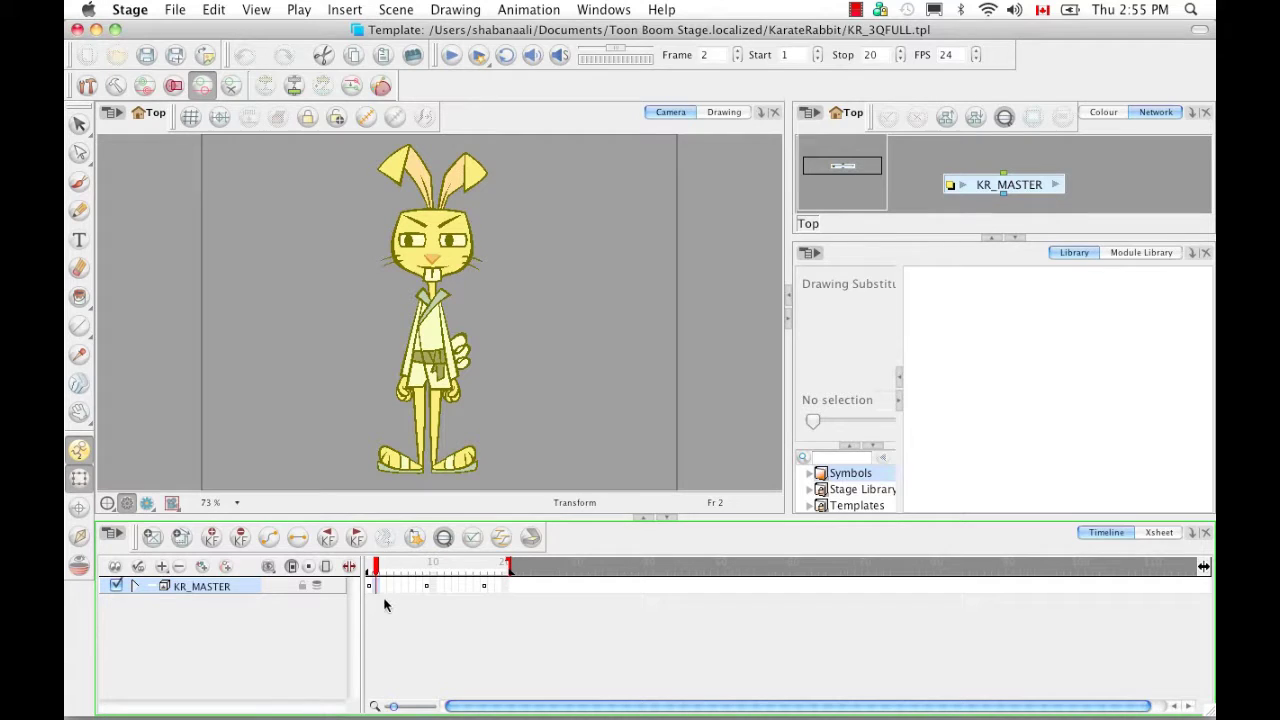
click(369, 585)
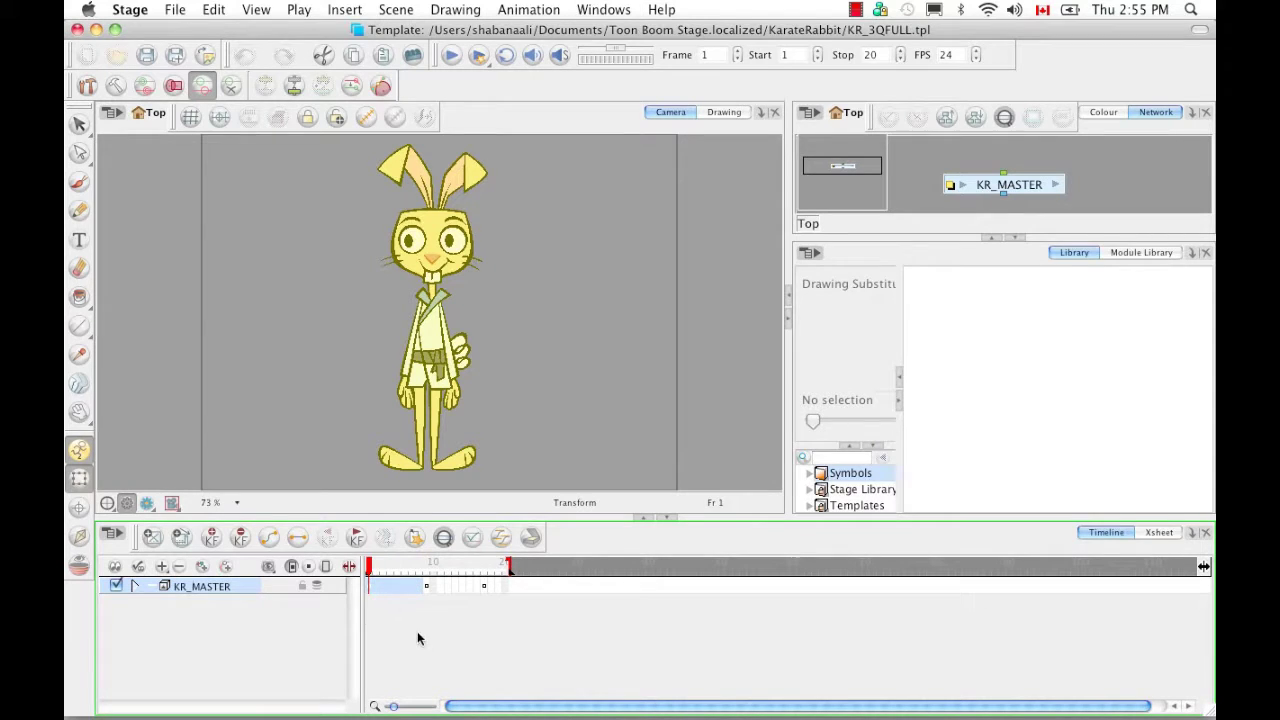
key(Delete)
click(432, 586)
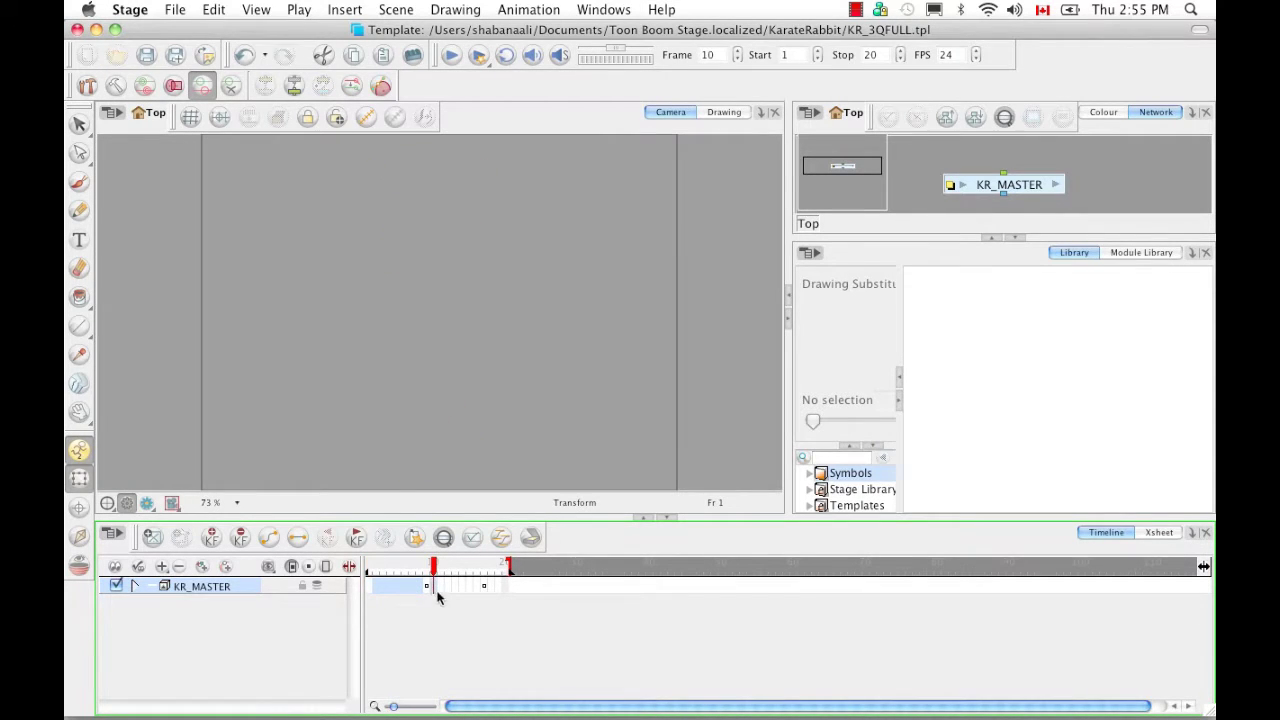
shift+click(503, 586)
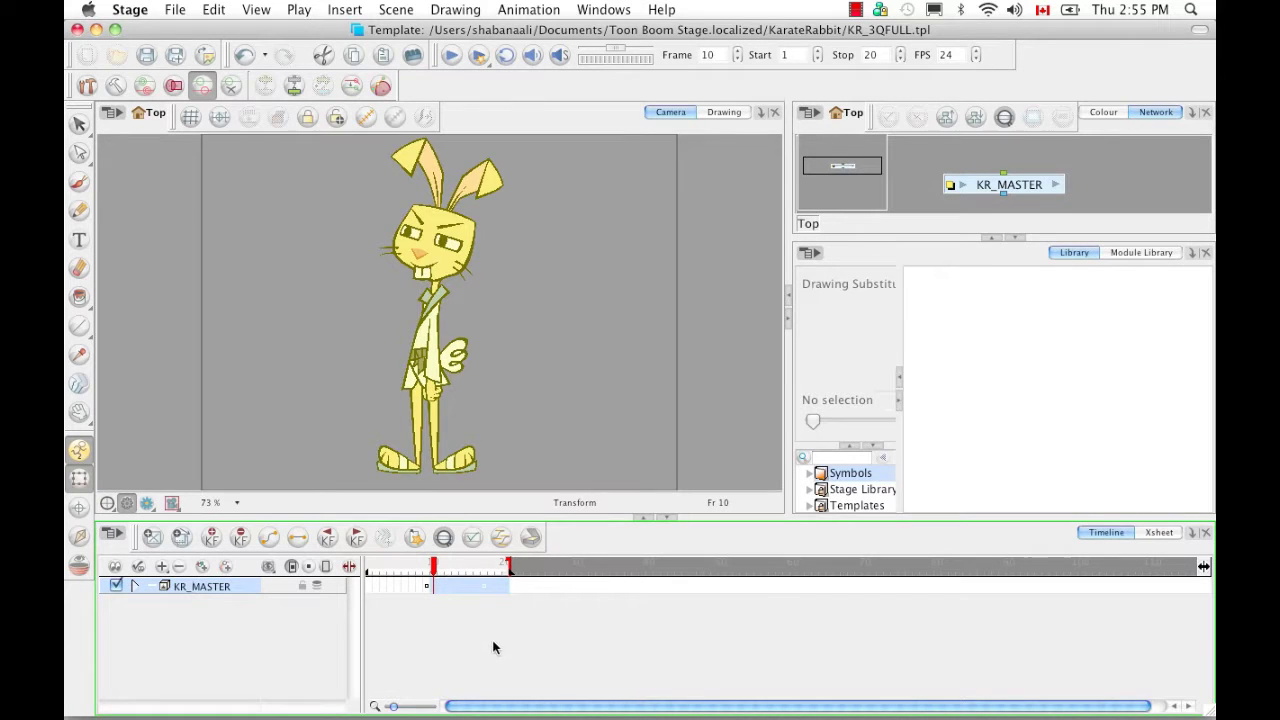
key(Delete)
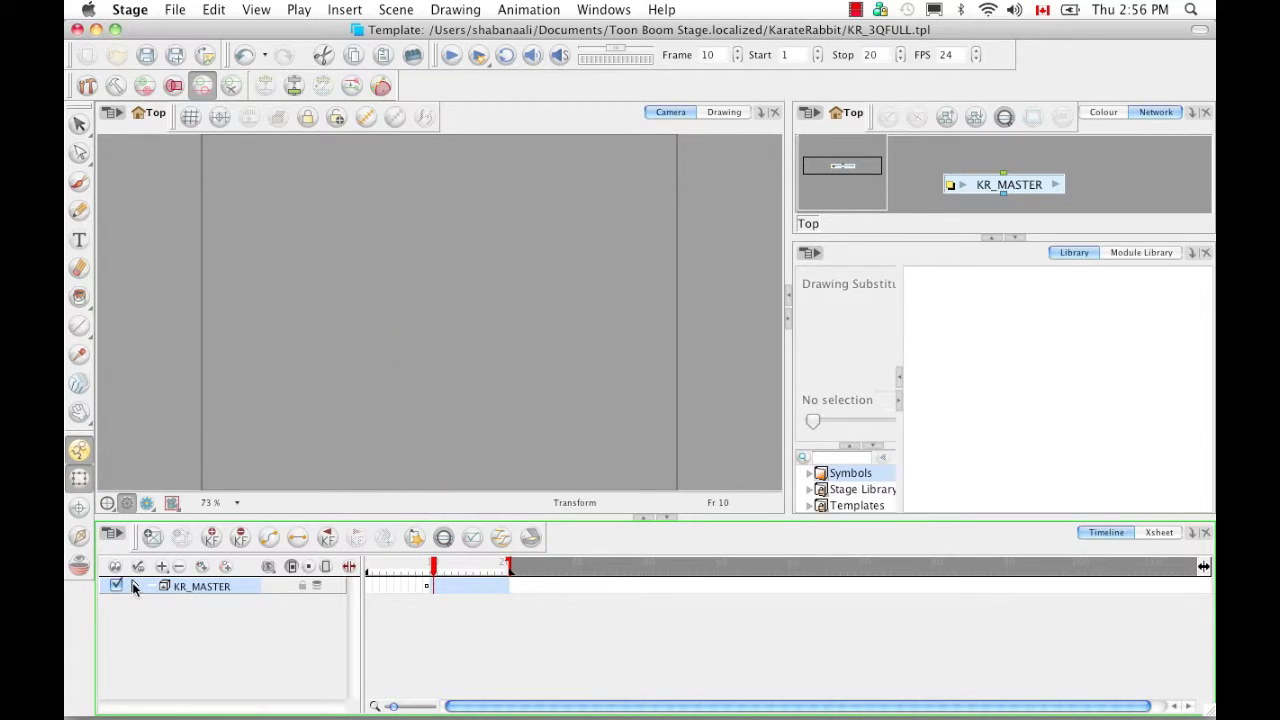
Check the sublayers of the KR_MASTER group for stray frames and move the frame 9 pose to frame 1.
click(135, 587)
click(153, 603)
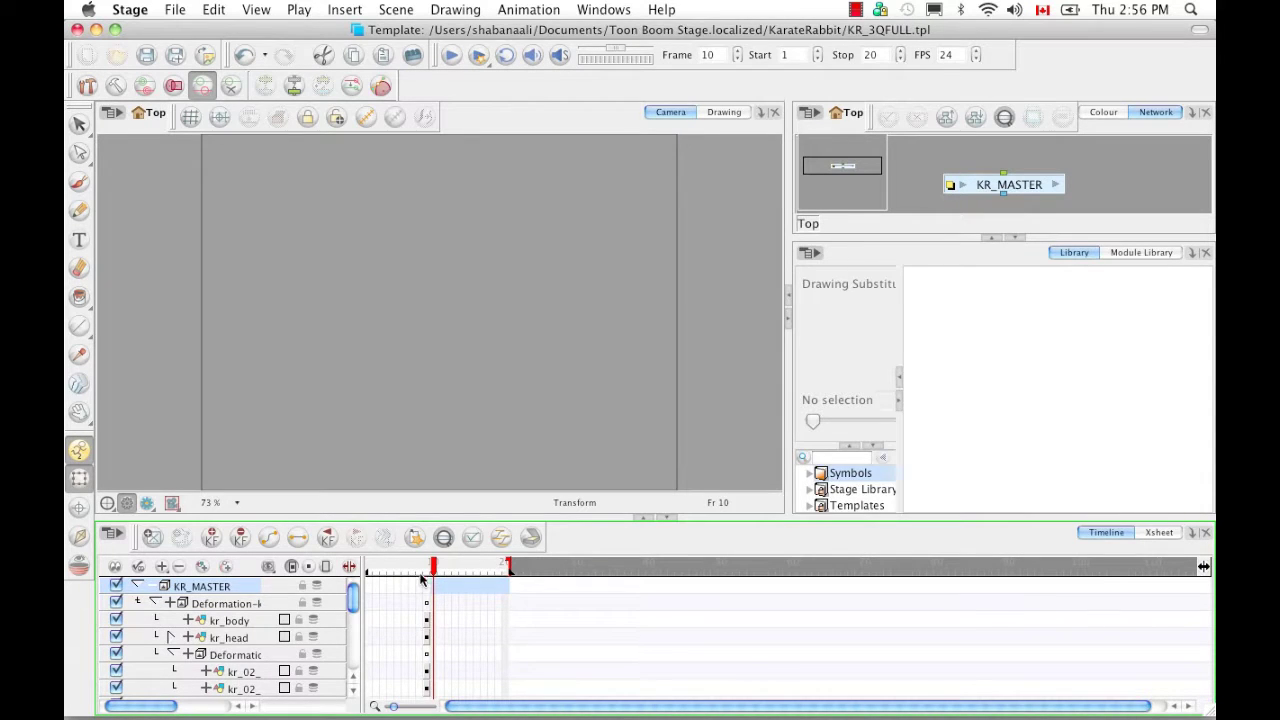
drag(352, 593, 351, 655)
drag(350, 622, 351, 596)
click(171, 654)
click(154, 603)
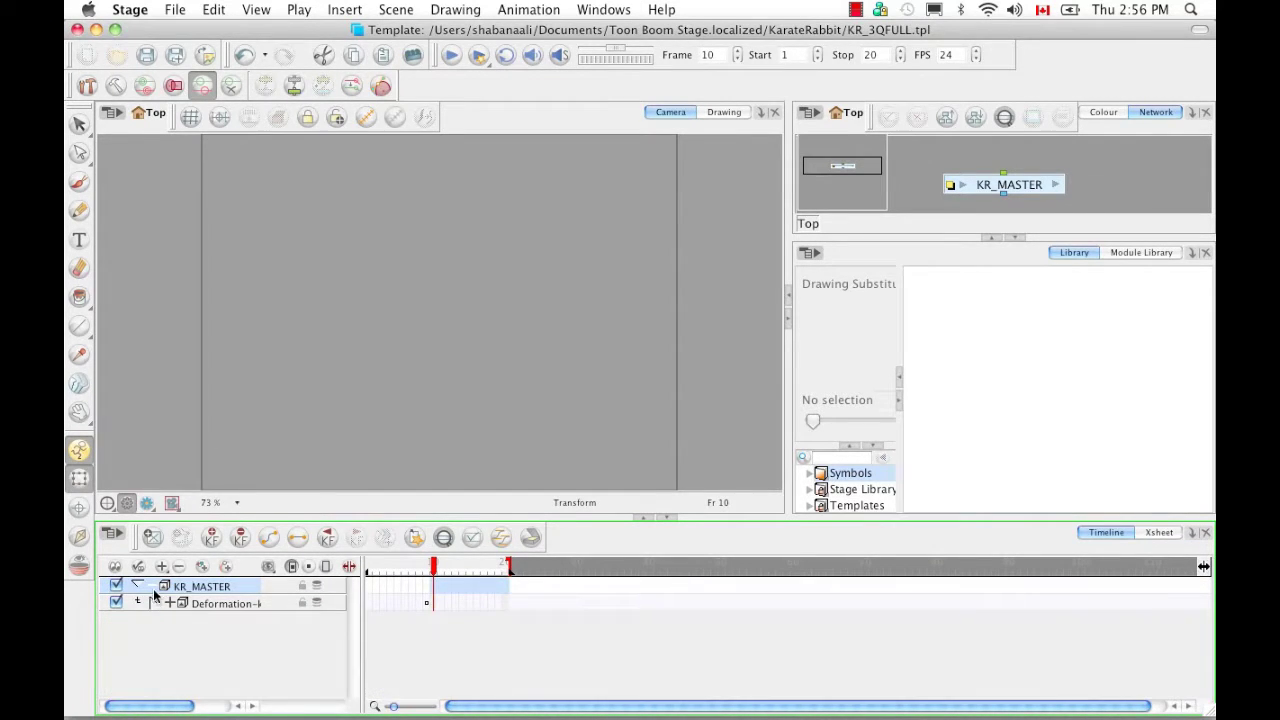
click(137, 586)
click(425, 588)
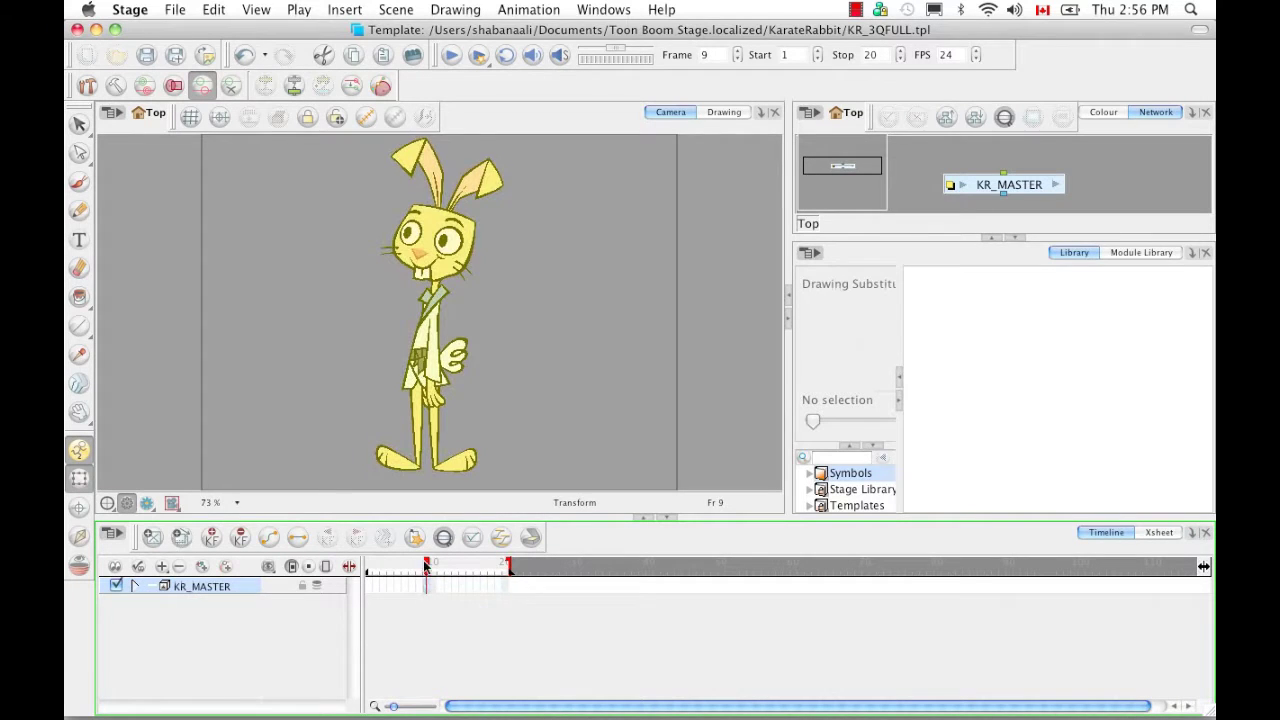
click(369, 591)
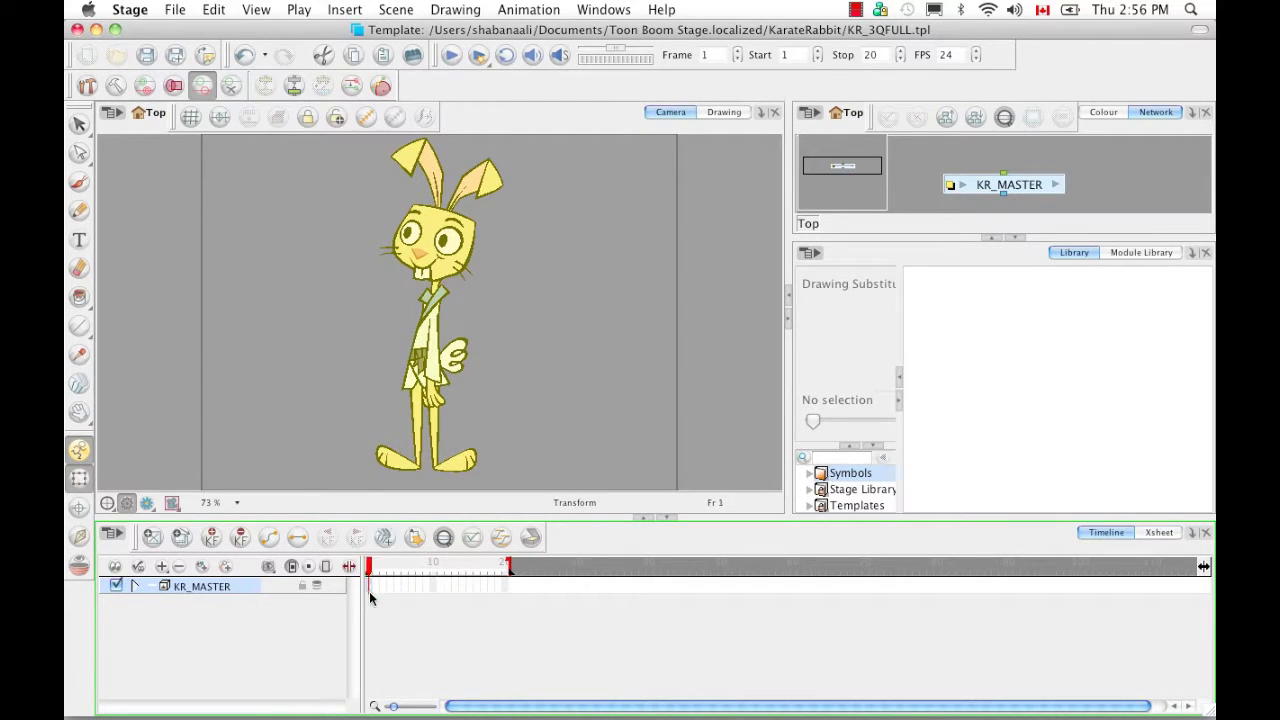
Check that every KR_MASTER sublayer moved along, and shorten the template's scene length to a single frame.
click(137, 586)
click(155, 603)
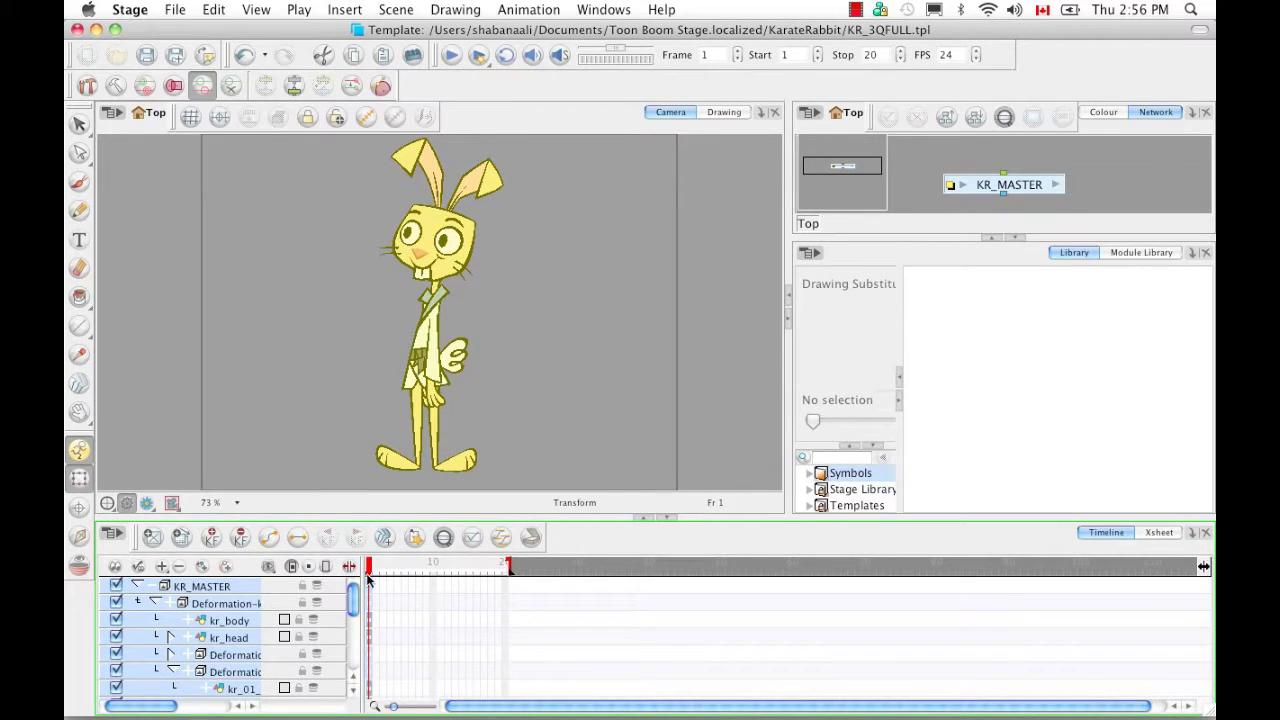
click(345, 654)
scroll(354, 625, down, 3)
scroll(354, 625, up, 4)
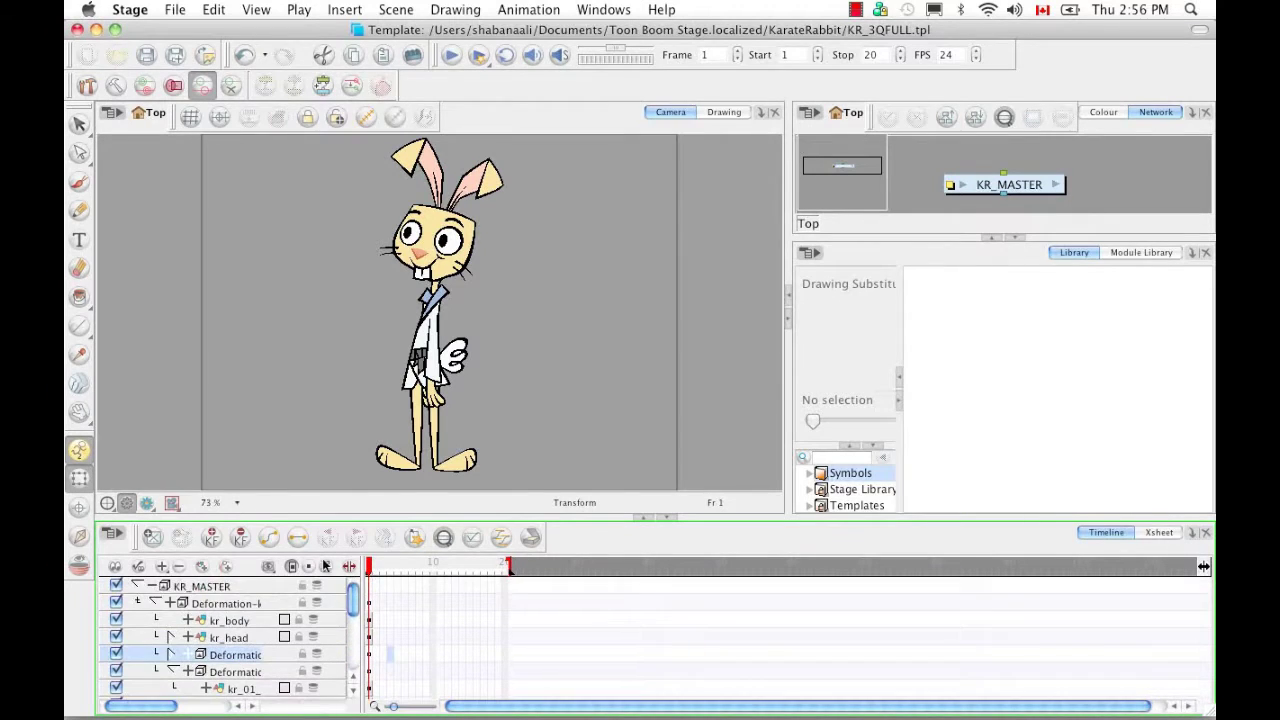
click(156, 604)
click(137, 586)
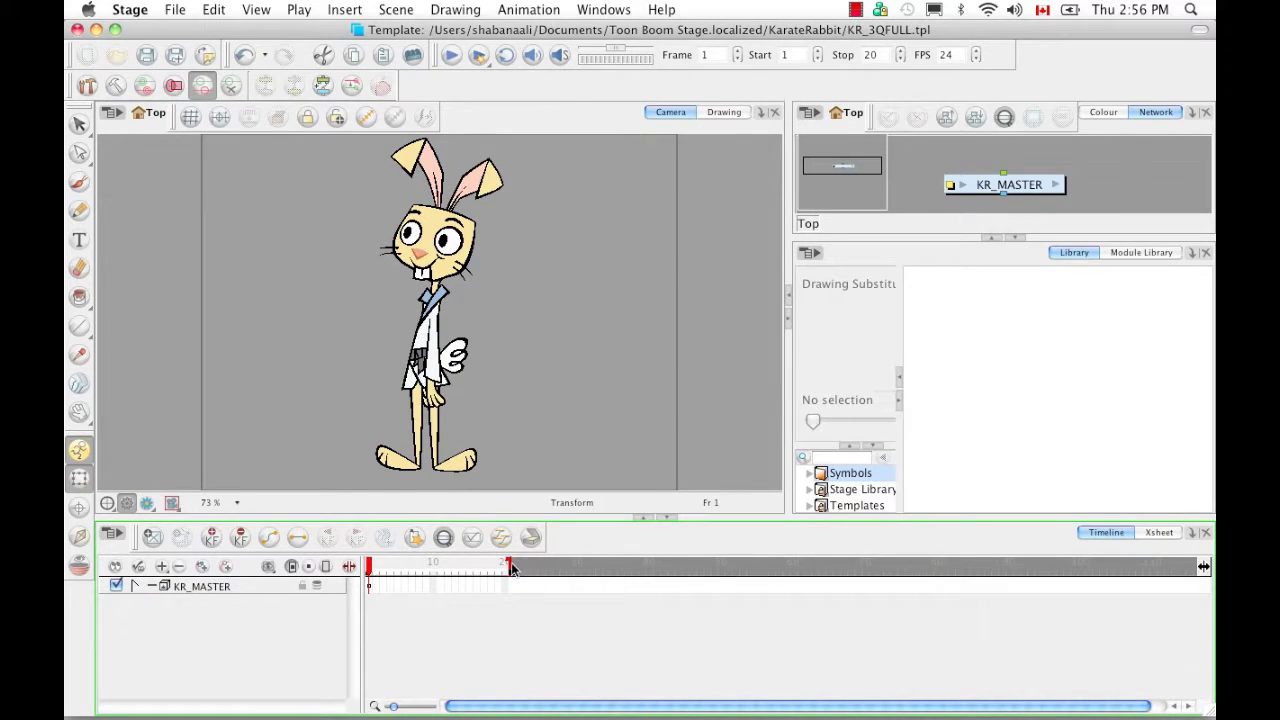
drag(510, 568, 371, 568)
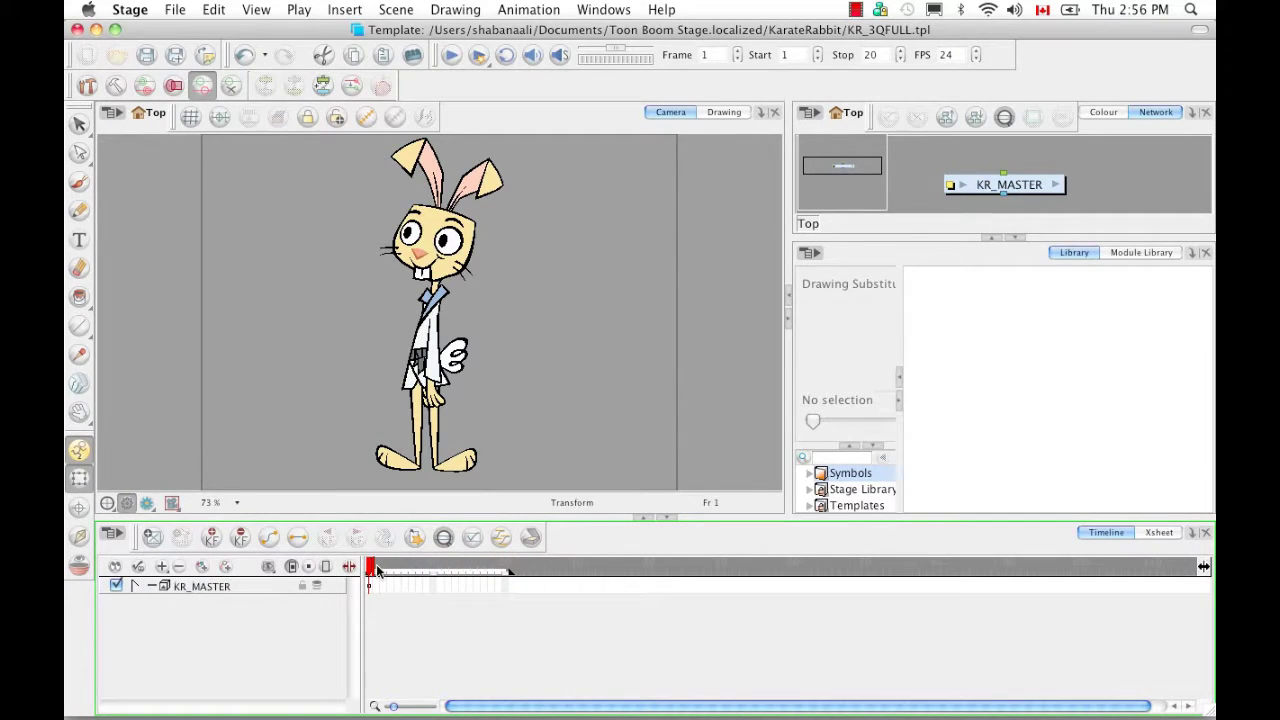
Rename the KR_MASTER group layer as KR_3QFULL in its layer properties.
double_click(200, 585)
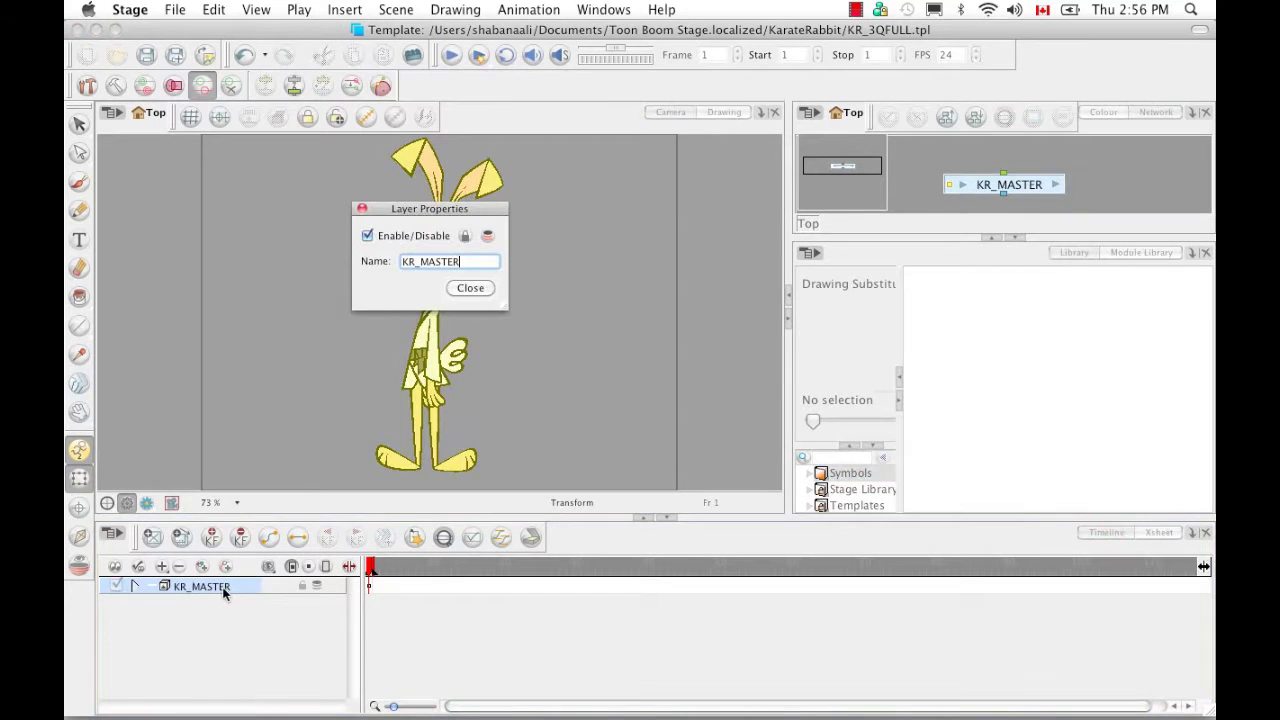
key(BackSpace)
key(BackSpace)
key(BackSpace)
text(3QFU)
click(470, 288)
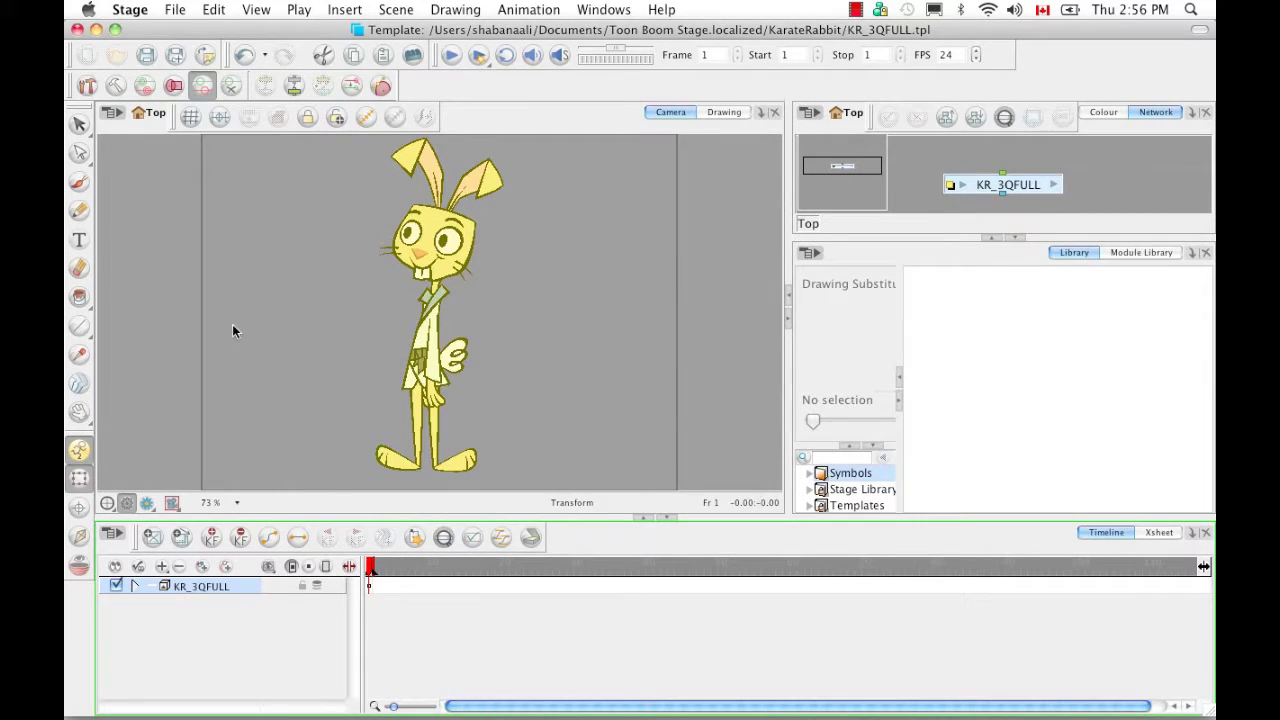
Save the KR_3QFULL template, accepting the action template warning, and close its editing window.
click(143, 55)
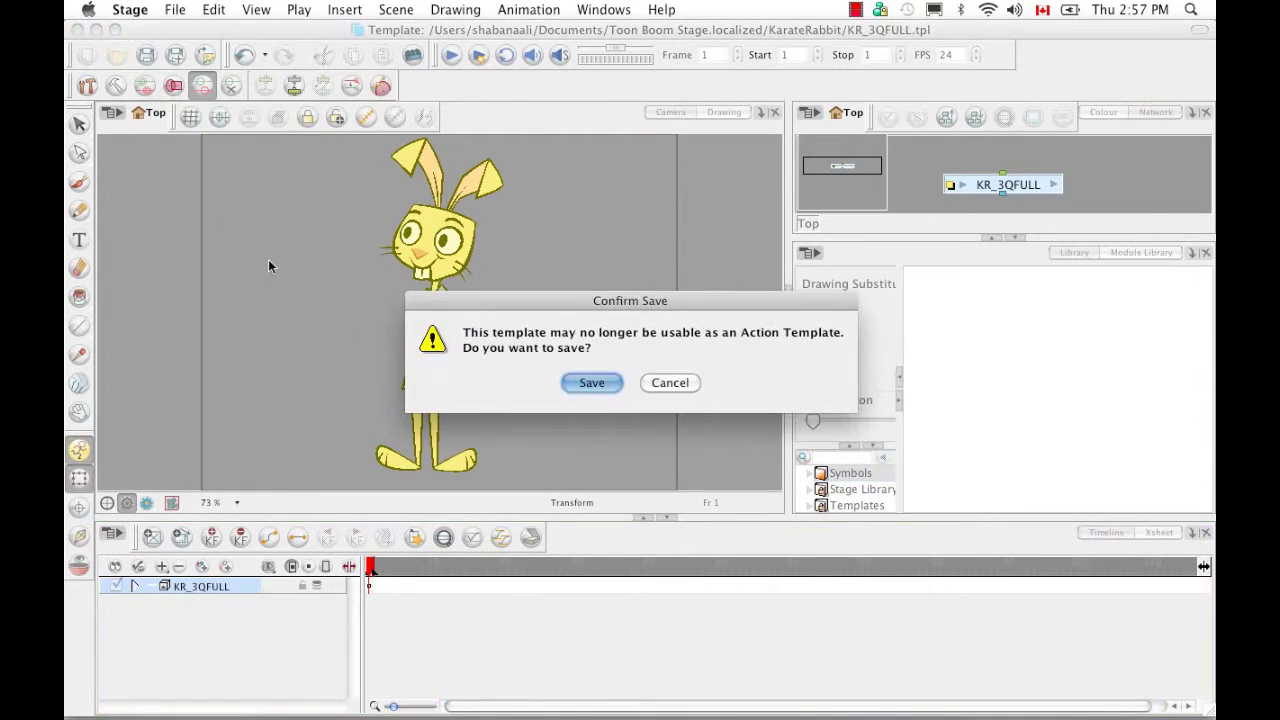
click(592, 382)
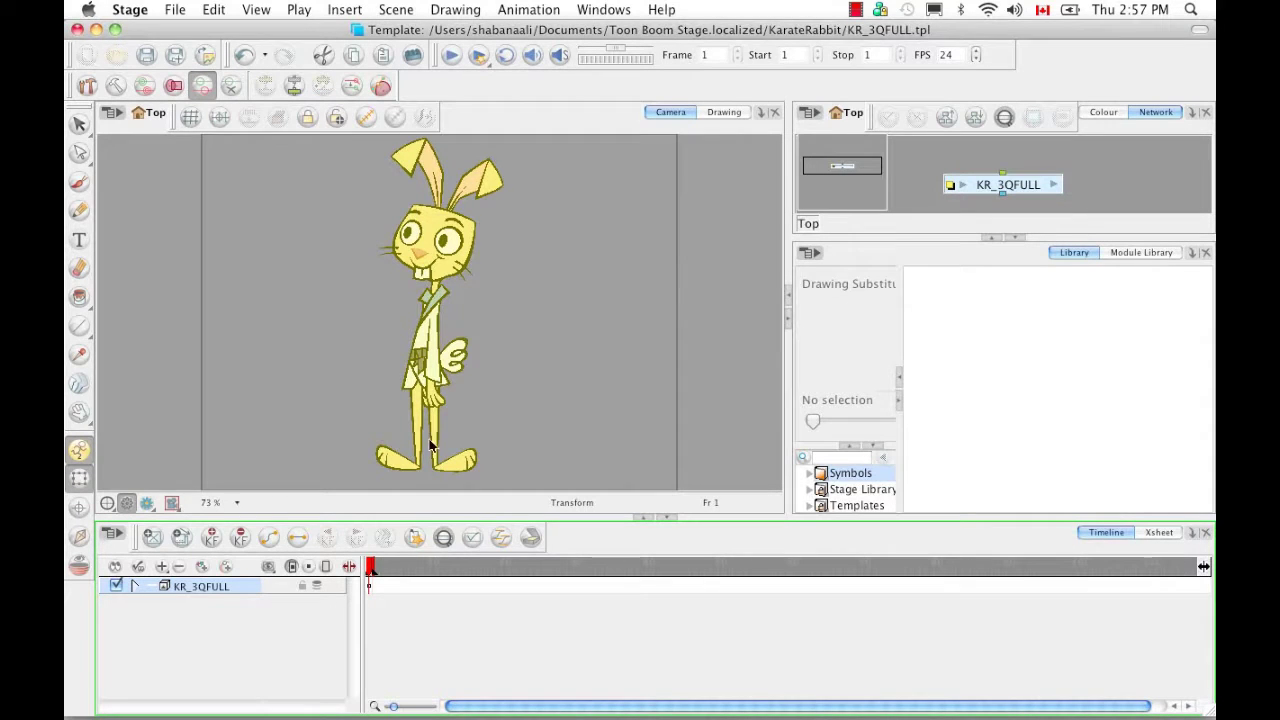
click(78, 29)
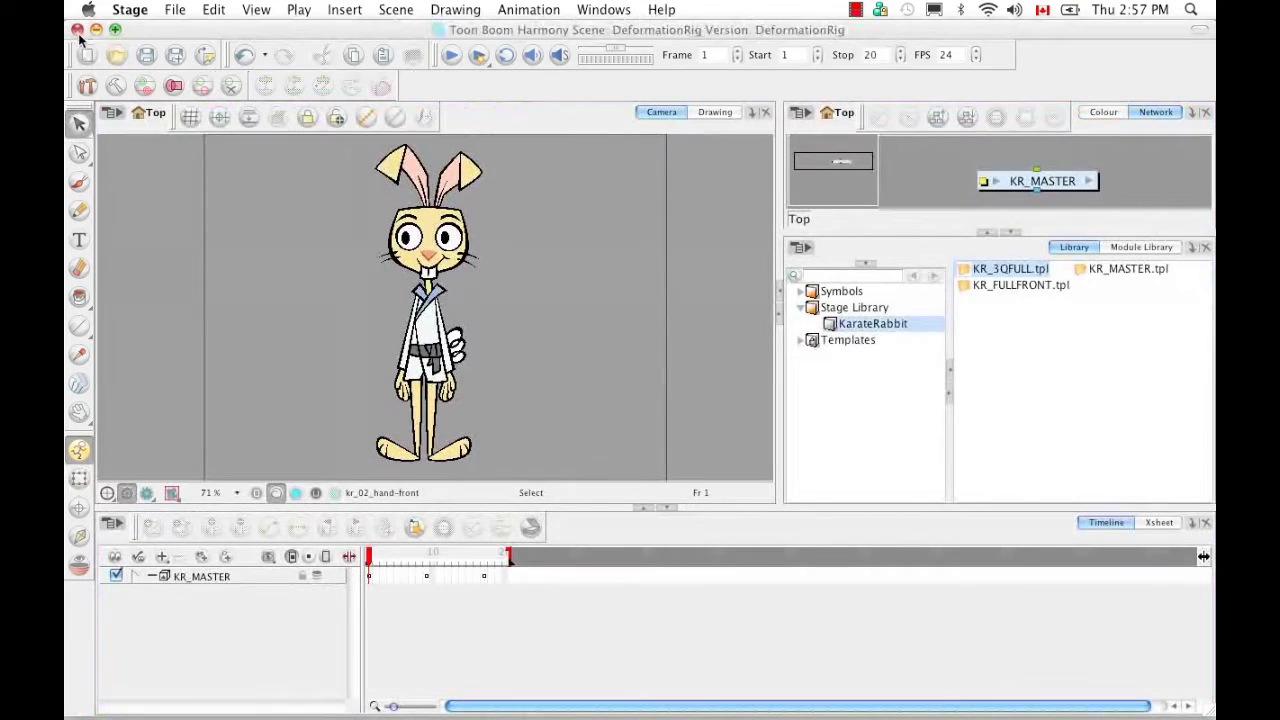
Duplicate the KR_MASTER template within the KarateRabbit library folder for the side pose.
click(1060, 319)
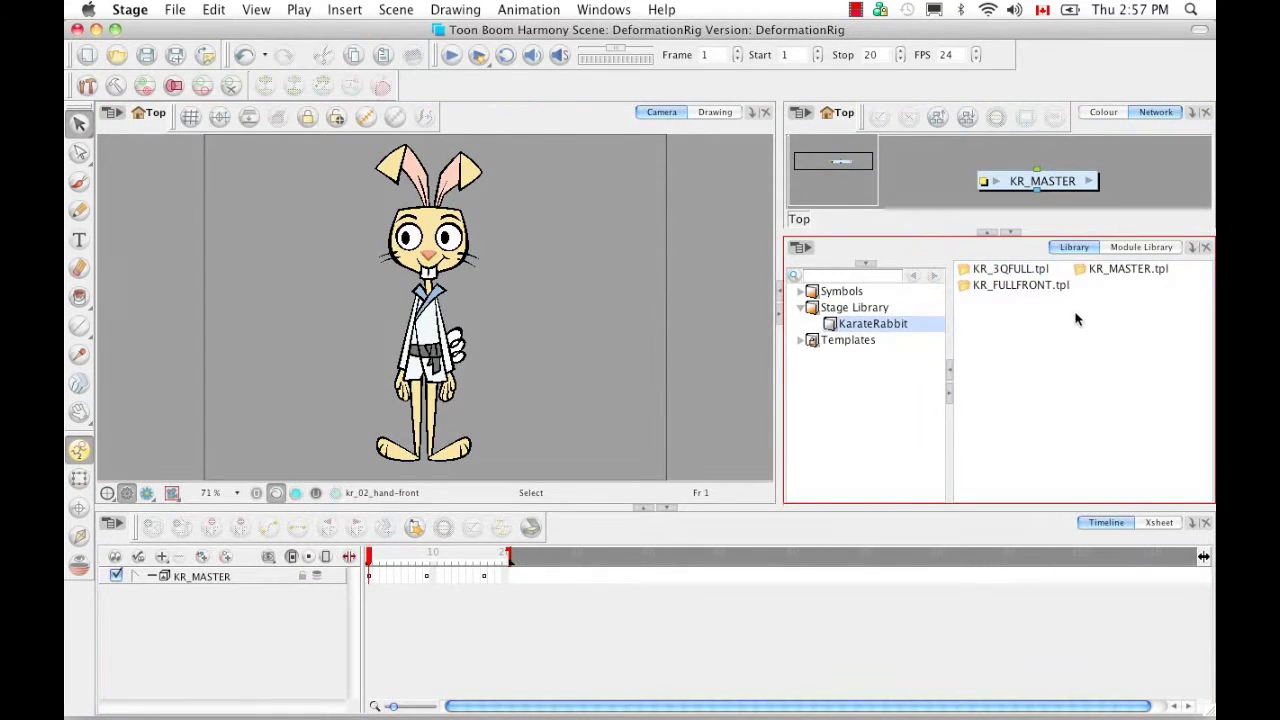
click(1105, 270)
key(super+c)
key(super+v)
Name the duplicated template KR_SIDEFULL.tpl, keeping the KR_ prefix and file extension, and confirm the name.
drag(536, 358, 479, 358)
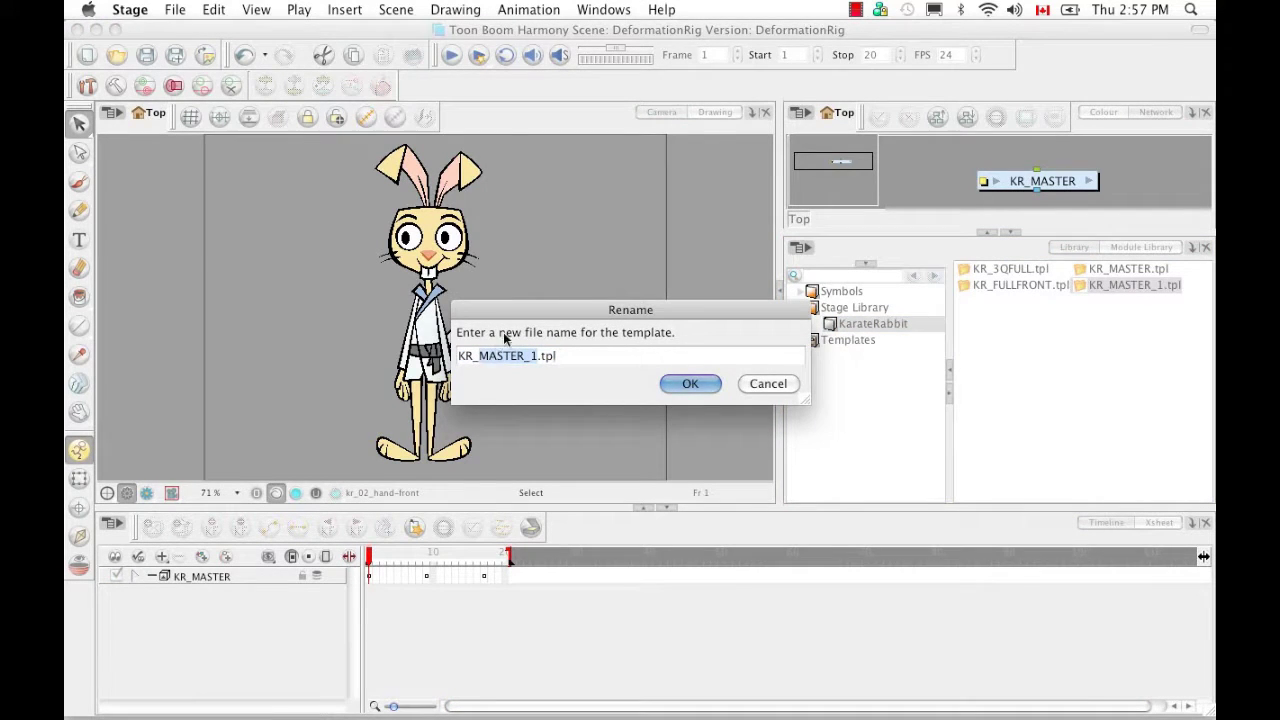
key(BackSpace)
text(SIDE)
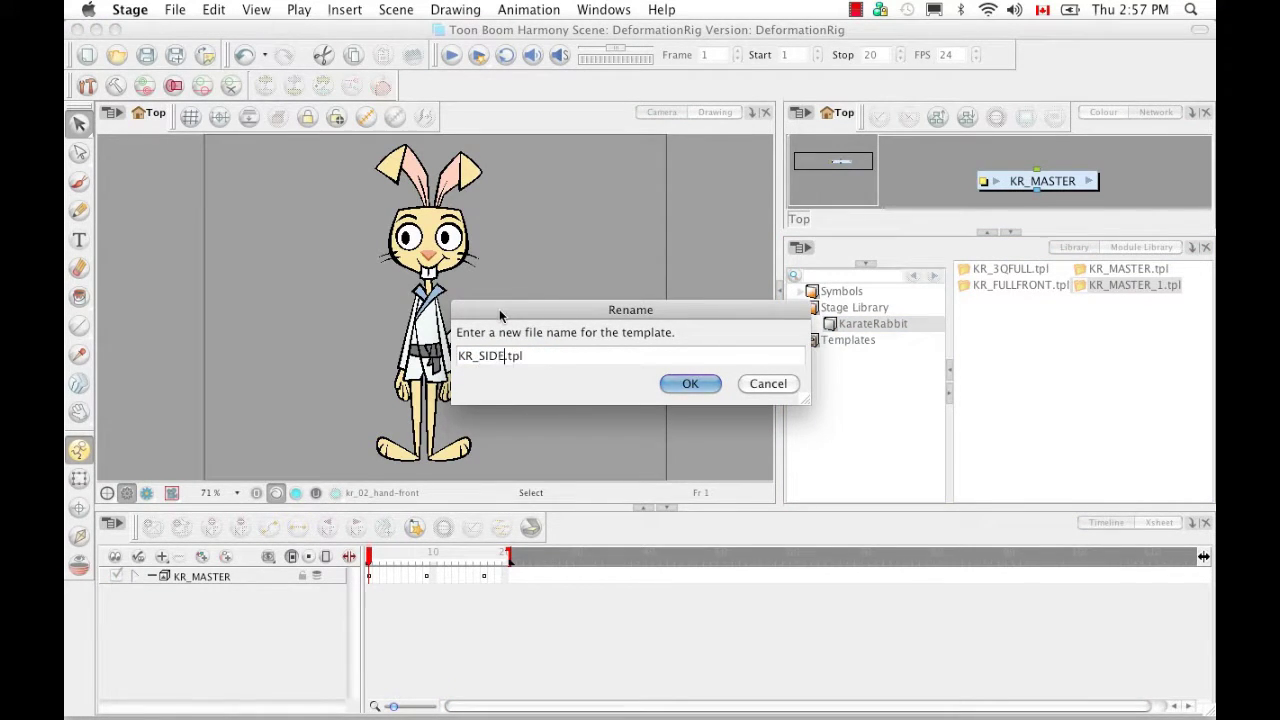
text(FULL)
click(703, 388)
Open the KR_SIDEFULL template for editing.
click(1118, 286)
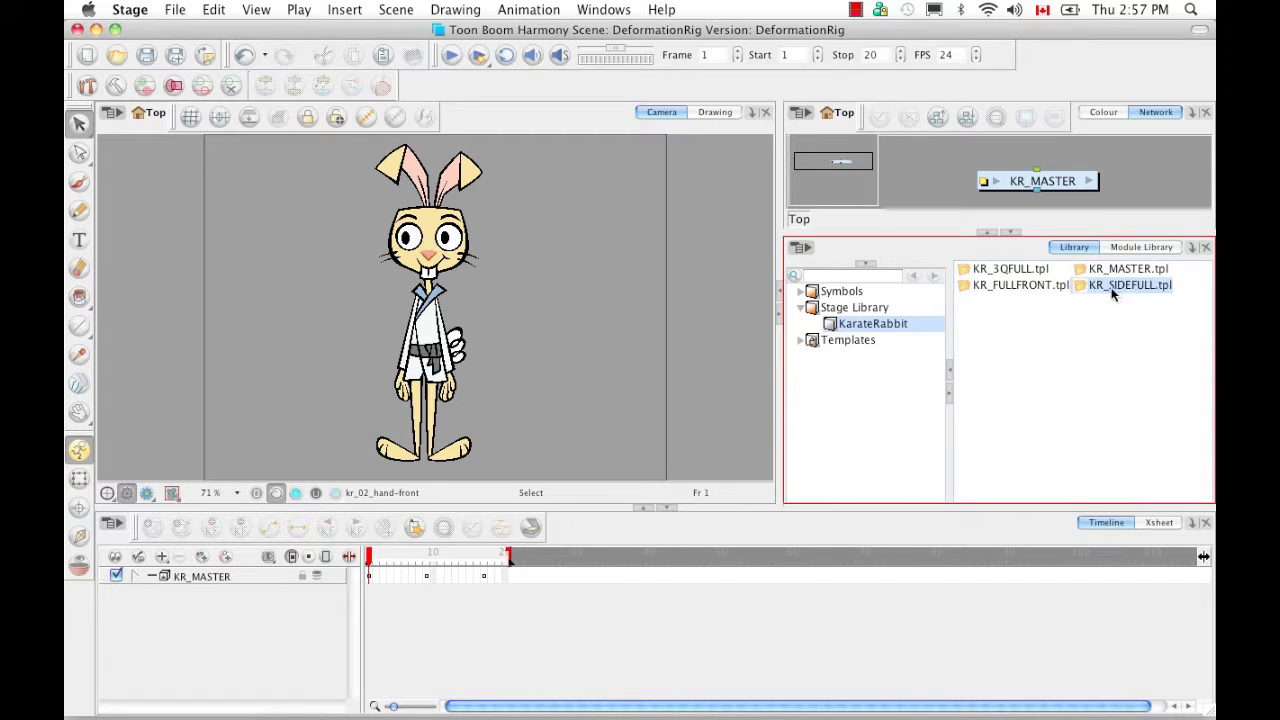
right_click(1120, 287)
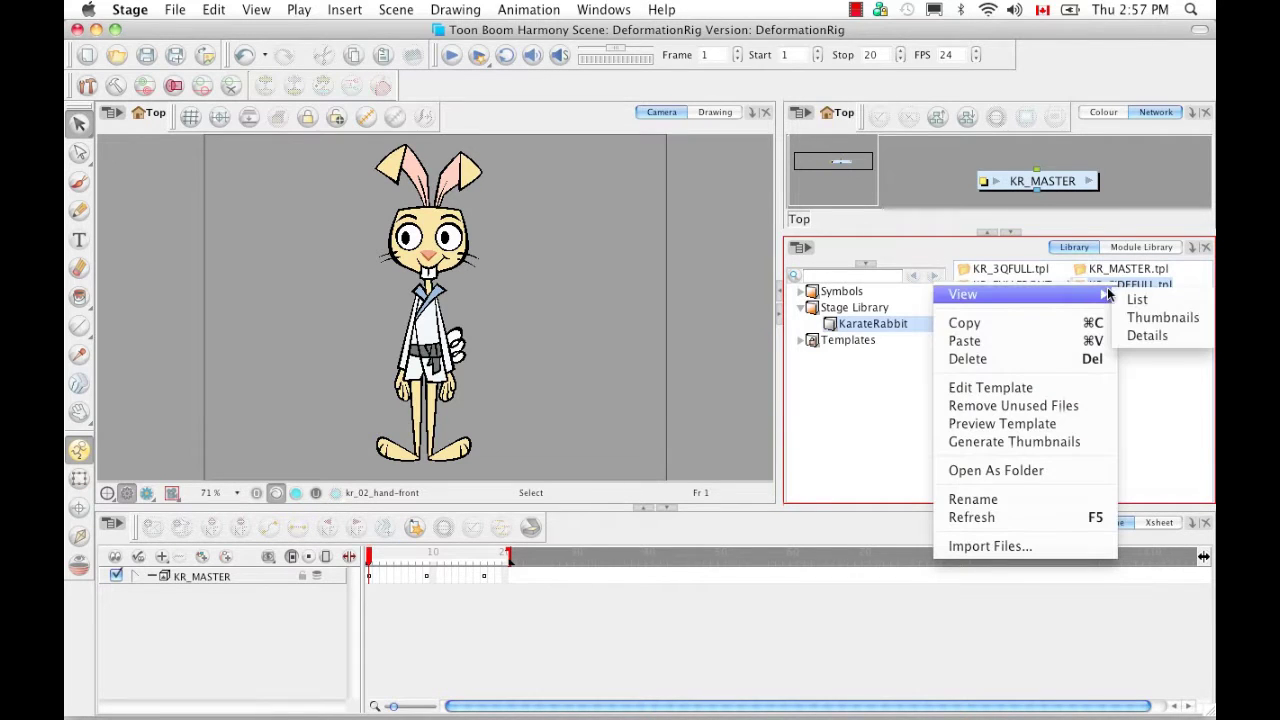
click(1075, 386)
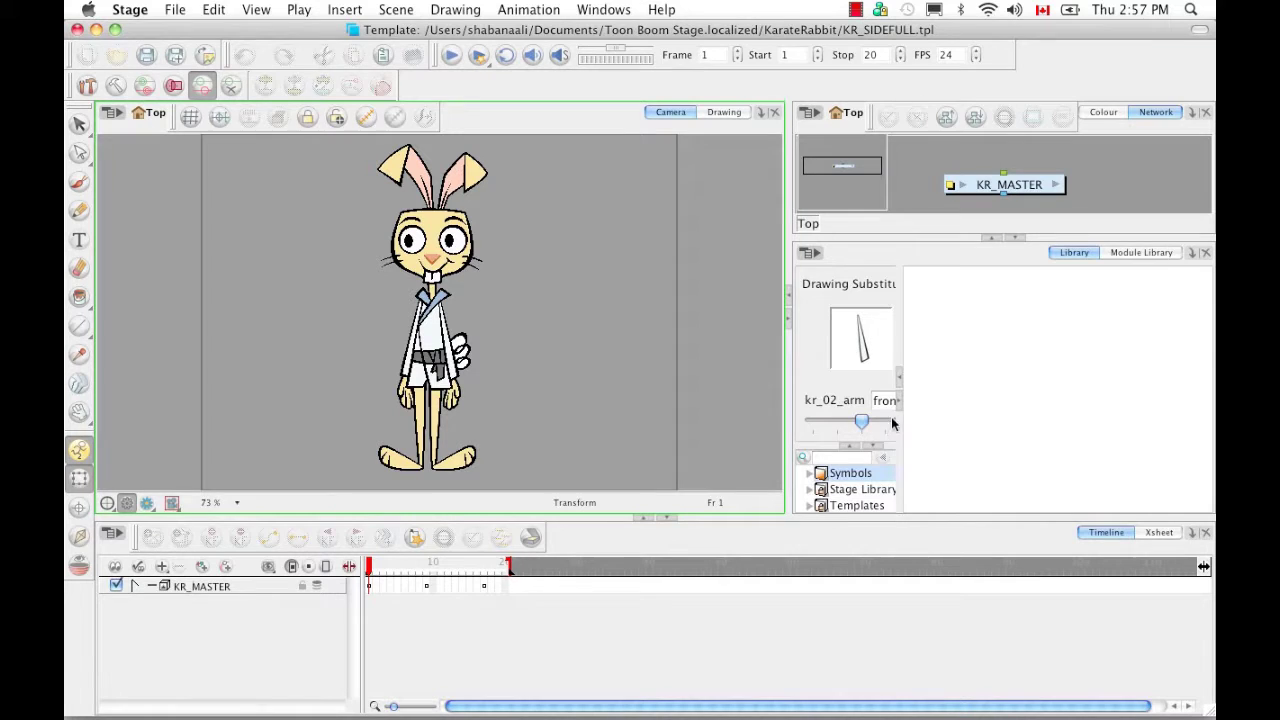
Delete frames 1 to 16 and 18 to 20 of the KR_MASTER group, keeping only the frame 17 side pose.
click(368, 585)
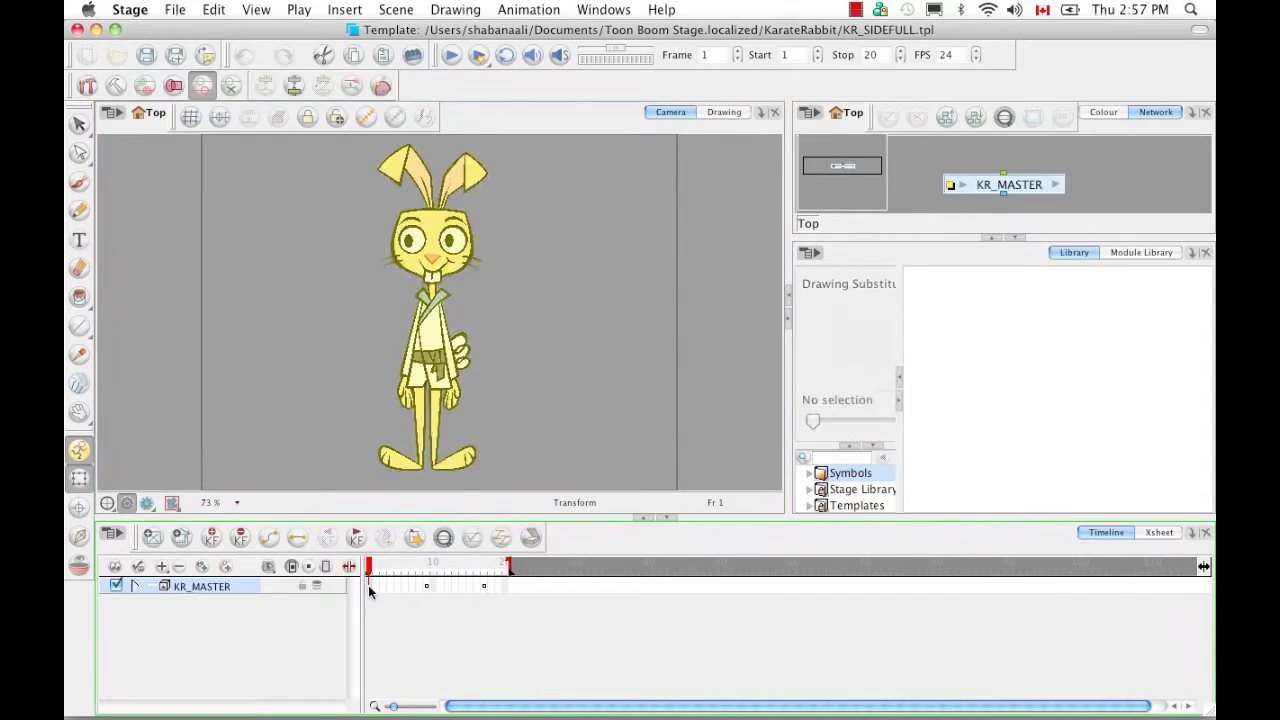
shift+click(477, 585)
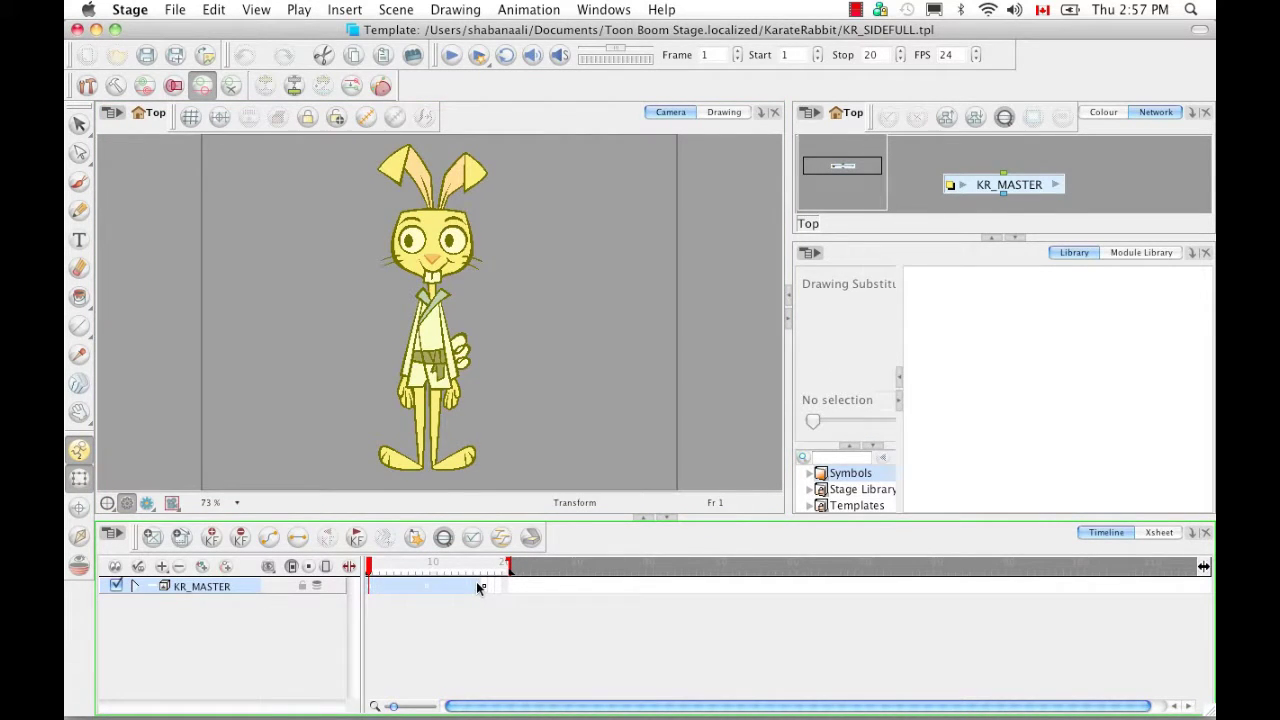
key(Delete)
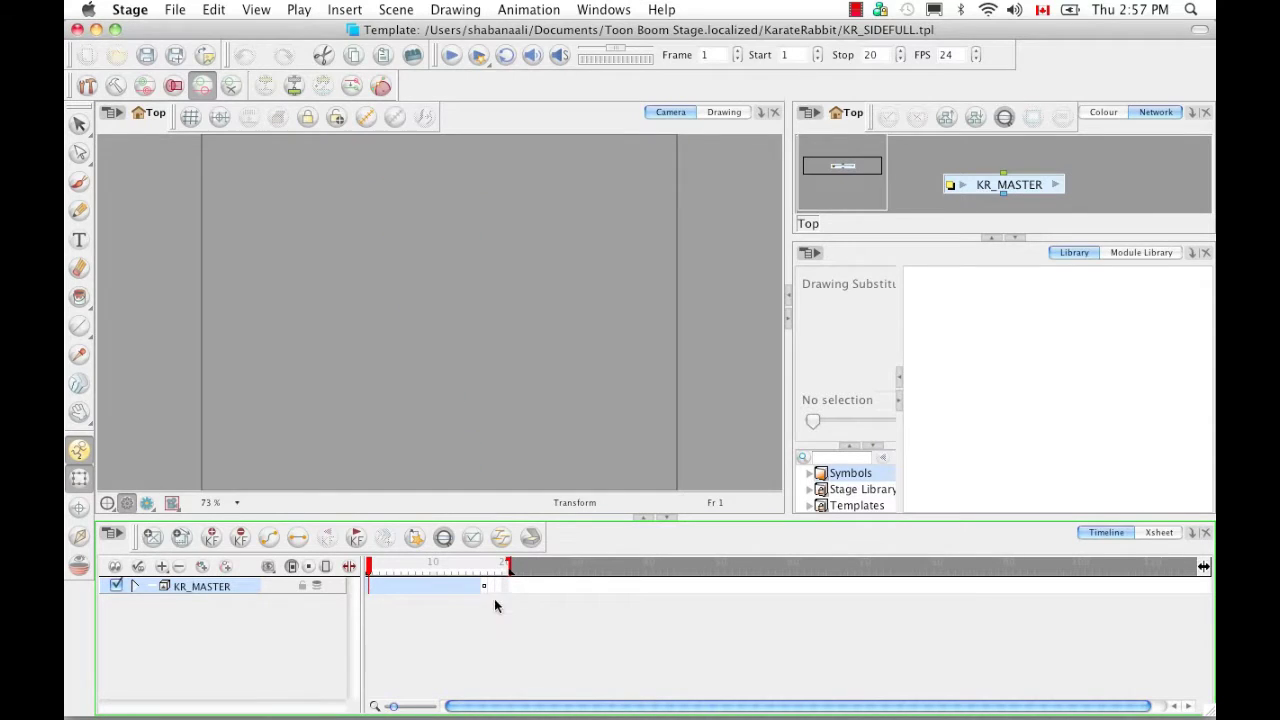
click(490, 587)
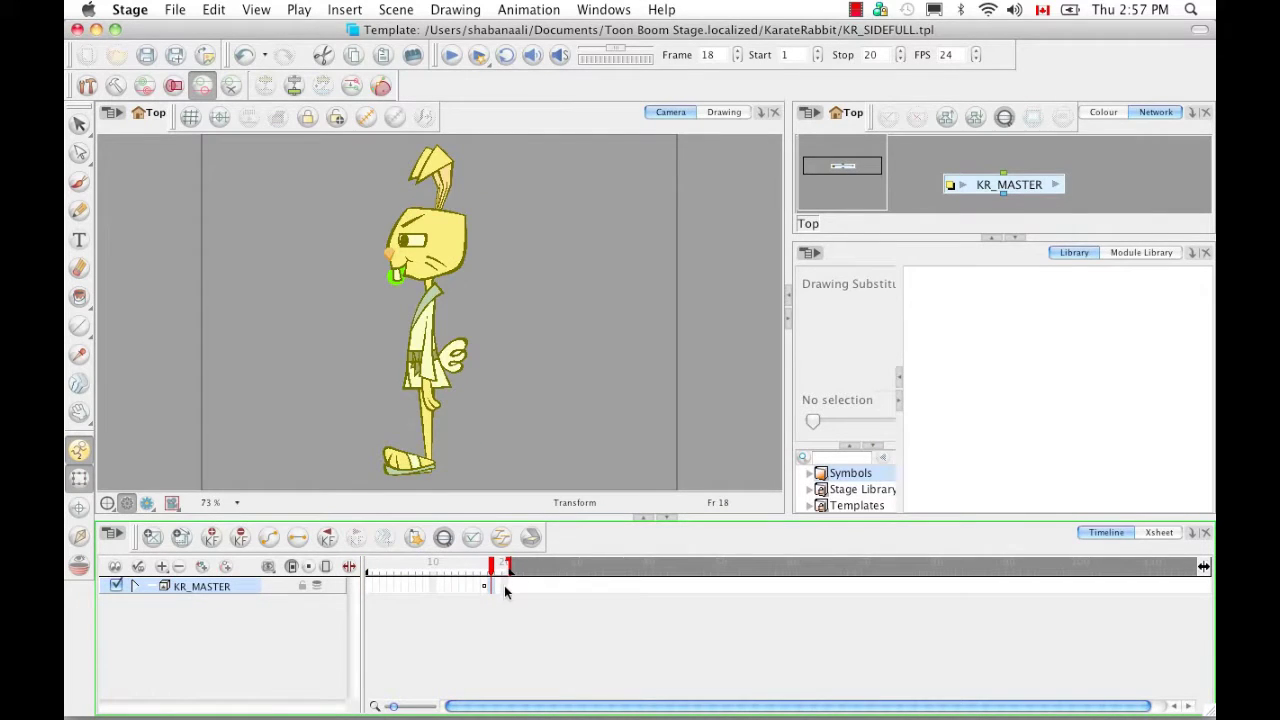
click(503, 588)
key(Delete)
Check the KR_MASTER sublayers for leftover frames and move the frame 17 side pose to frame 1.
click(135, 586)
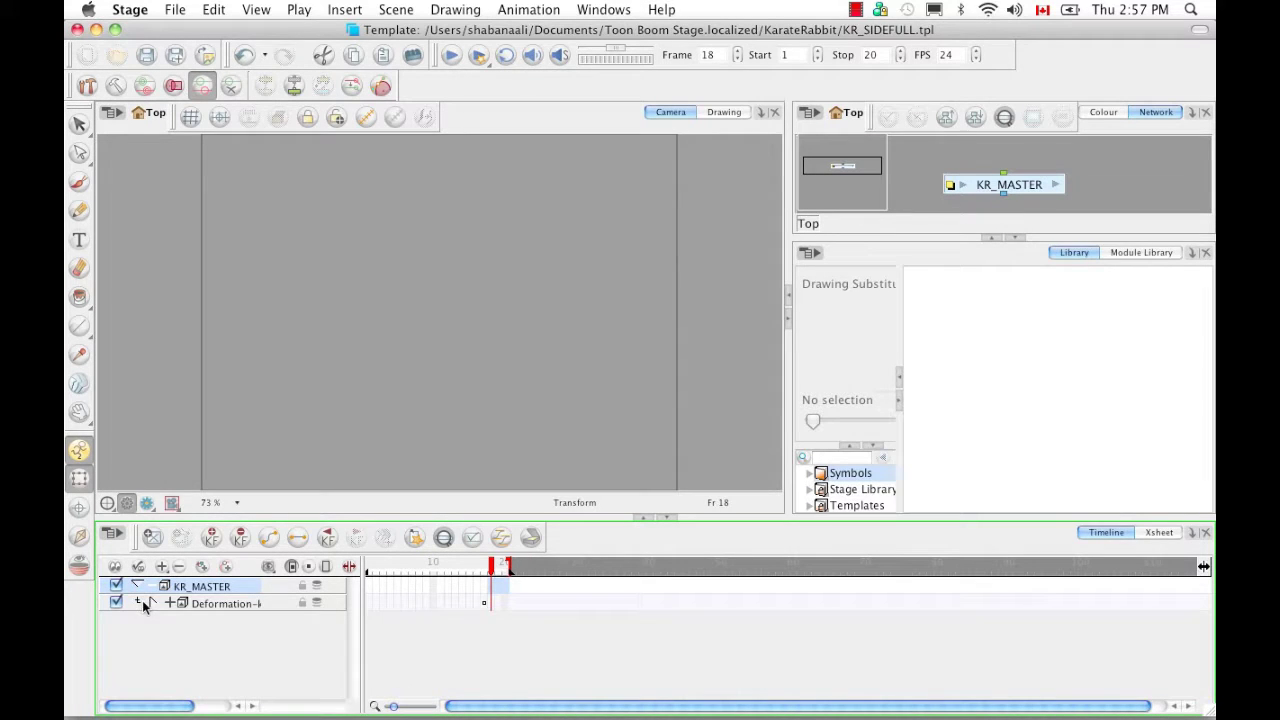
click(152, 602)
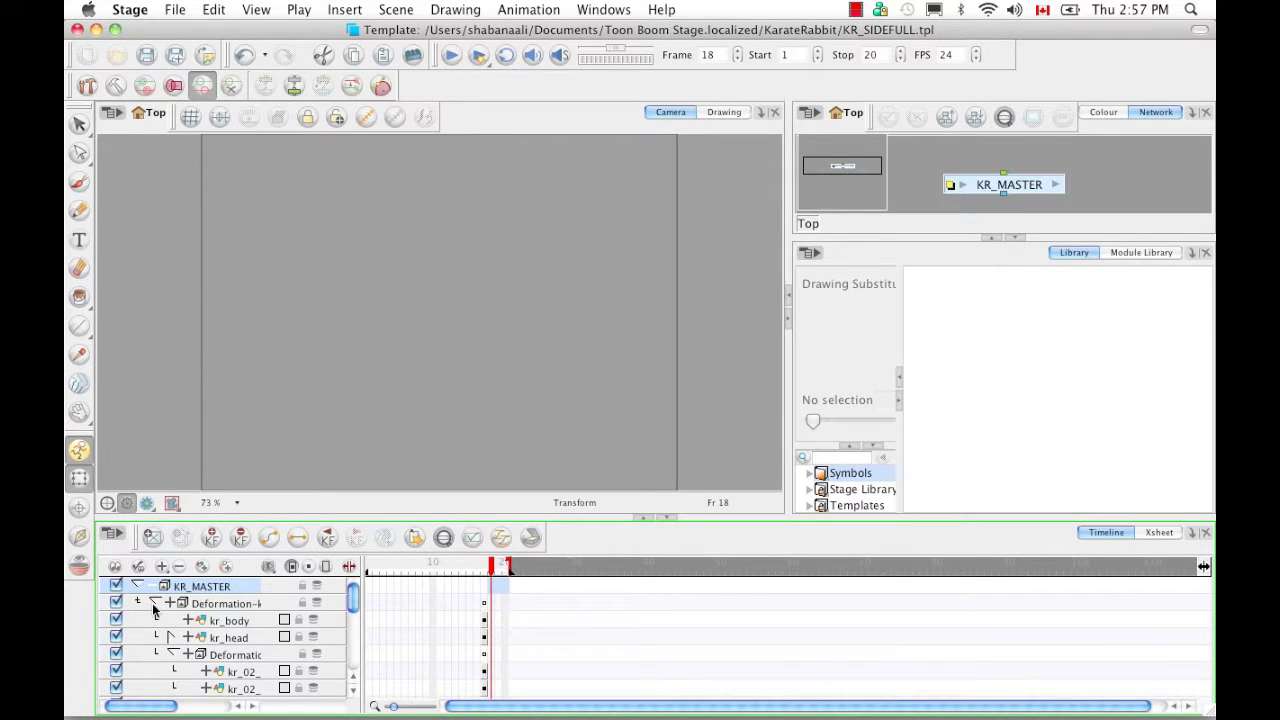
mouse_move(353, 582)
mouse_down()
mouse_move(354, 625)
mouse_move(352, 580)
mouse_up()
click(151, 603)
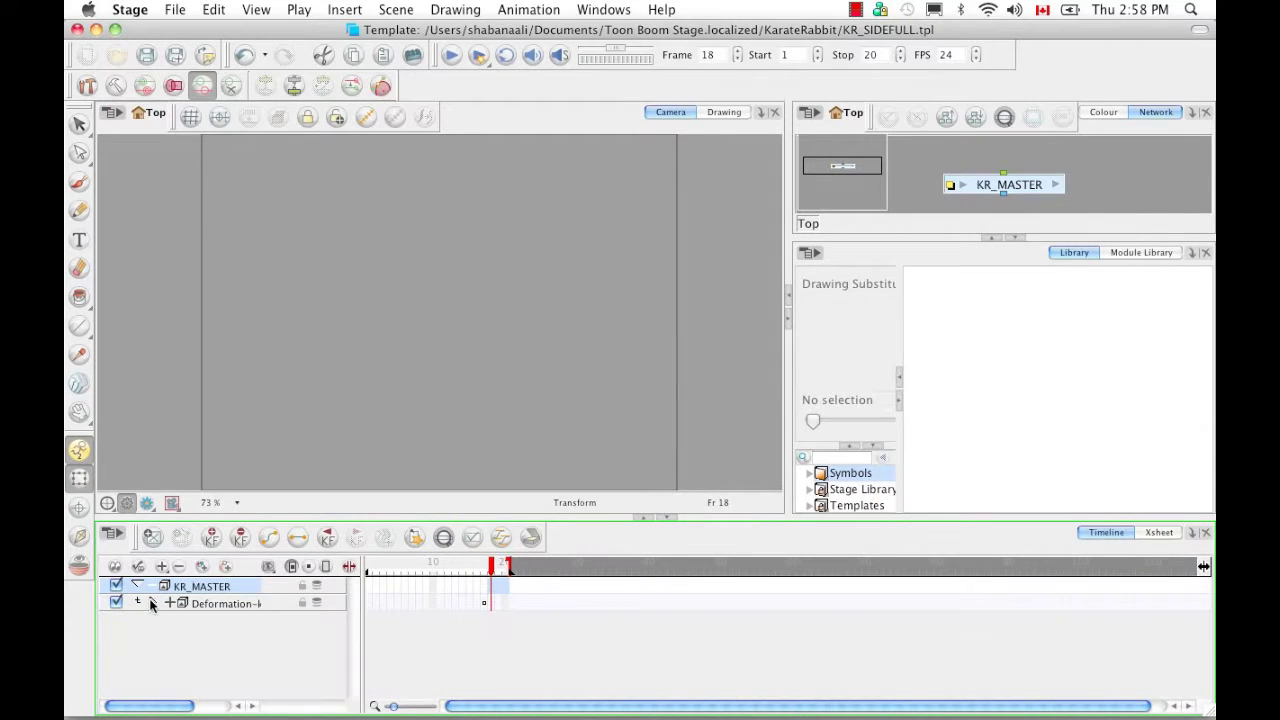
click(137, 585)
click(482, 590)
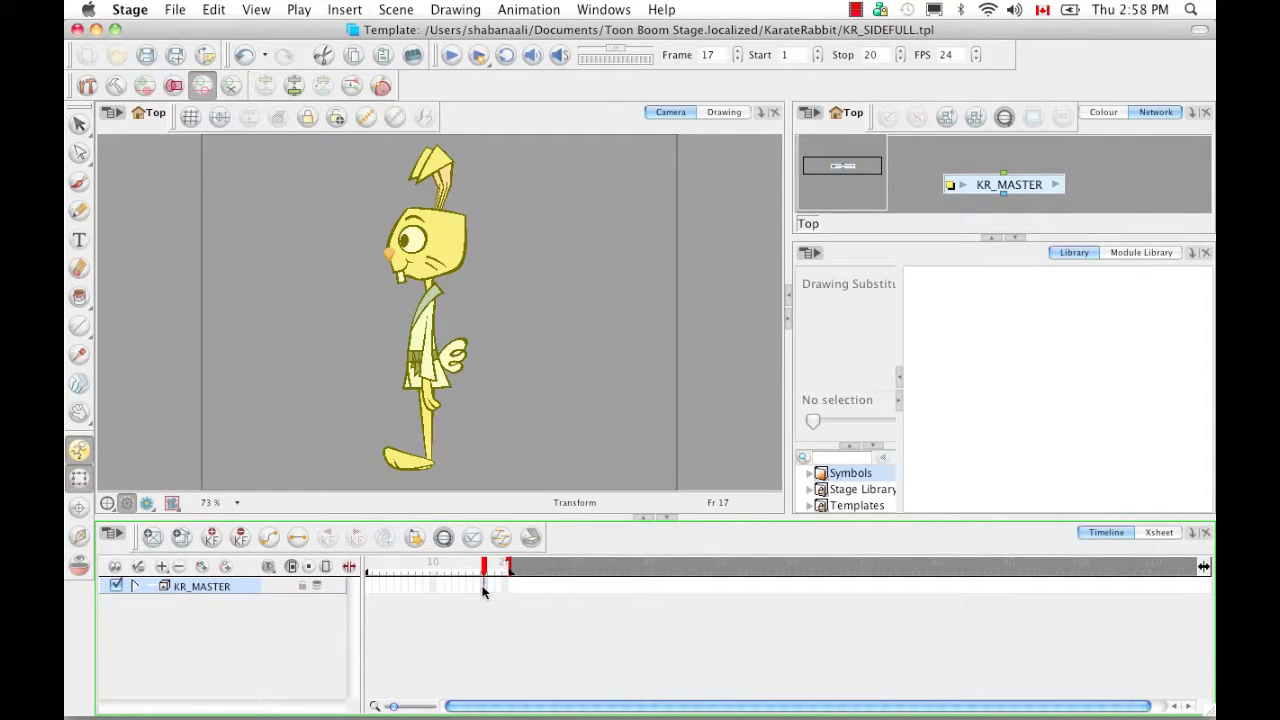
click(368, 586)
Check the sublayers of the moved side pose and shorten the scene length to one frame.
click(137, 586)
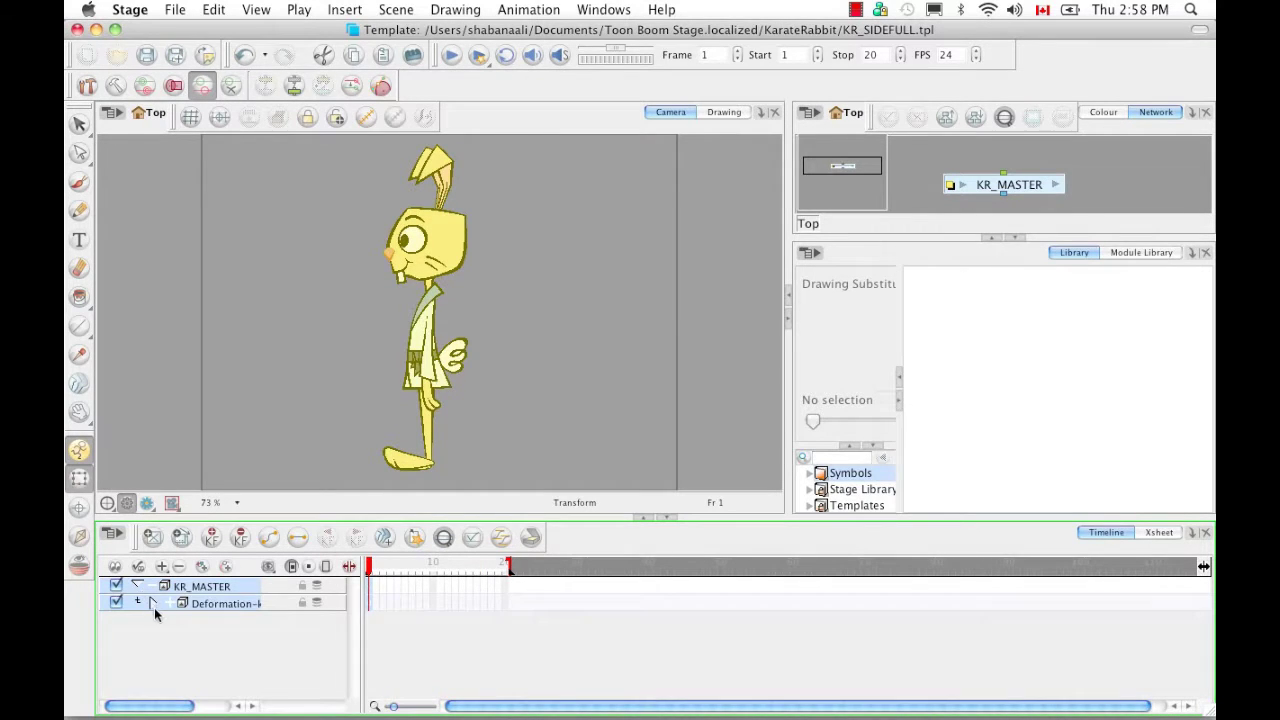
click(154, 604)
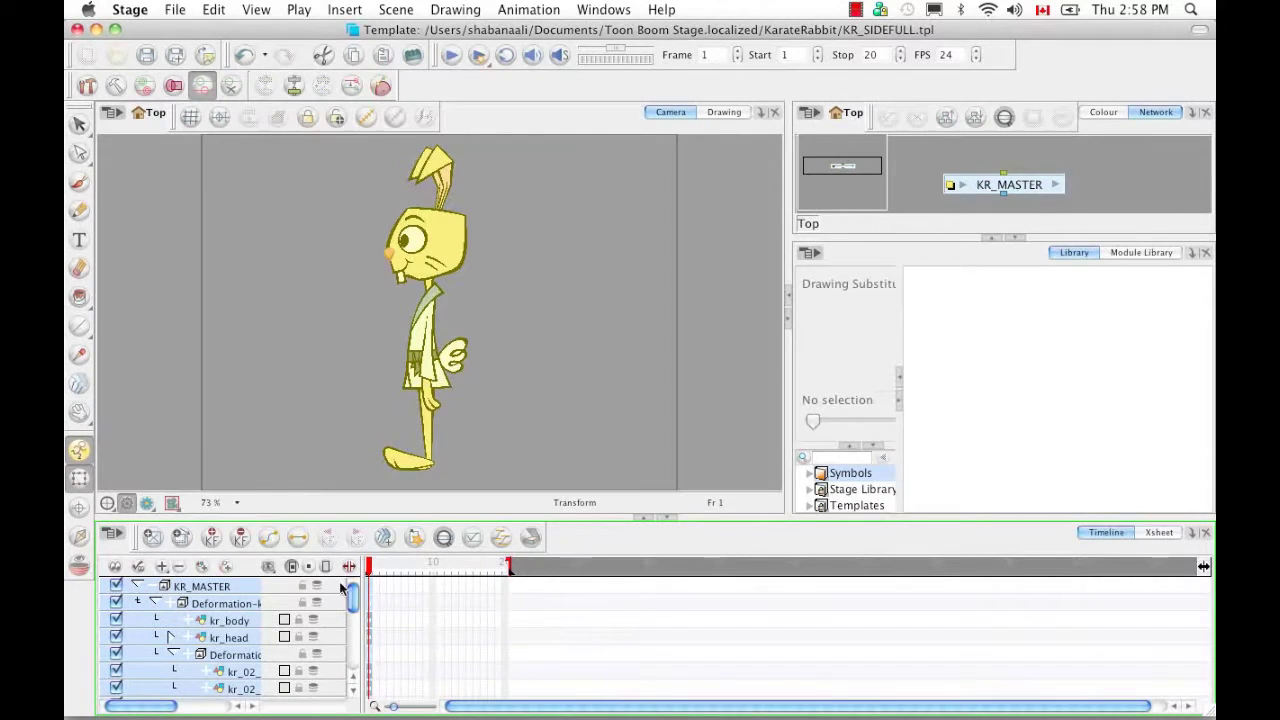
click(154, 603)
click(137, 586)
click(405, 603)
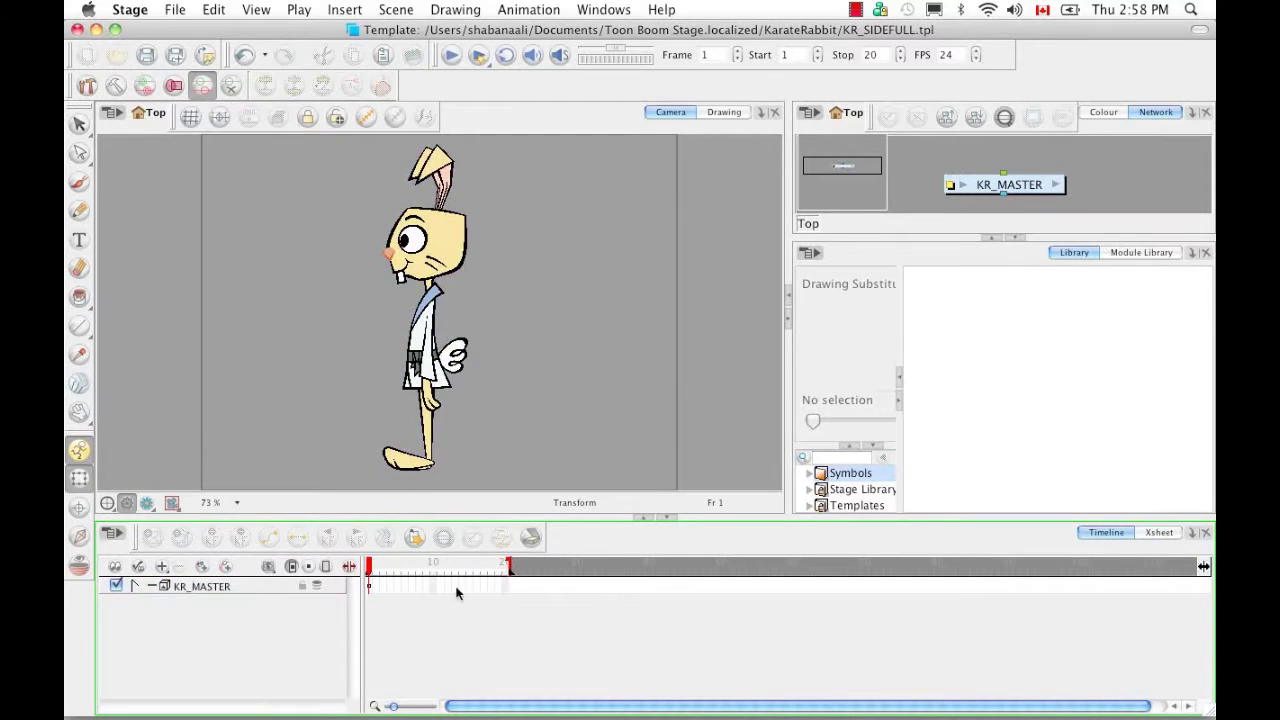
drag(510, 567, 371, 572)
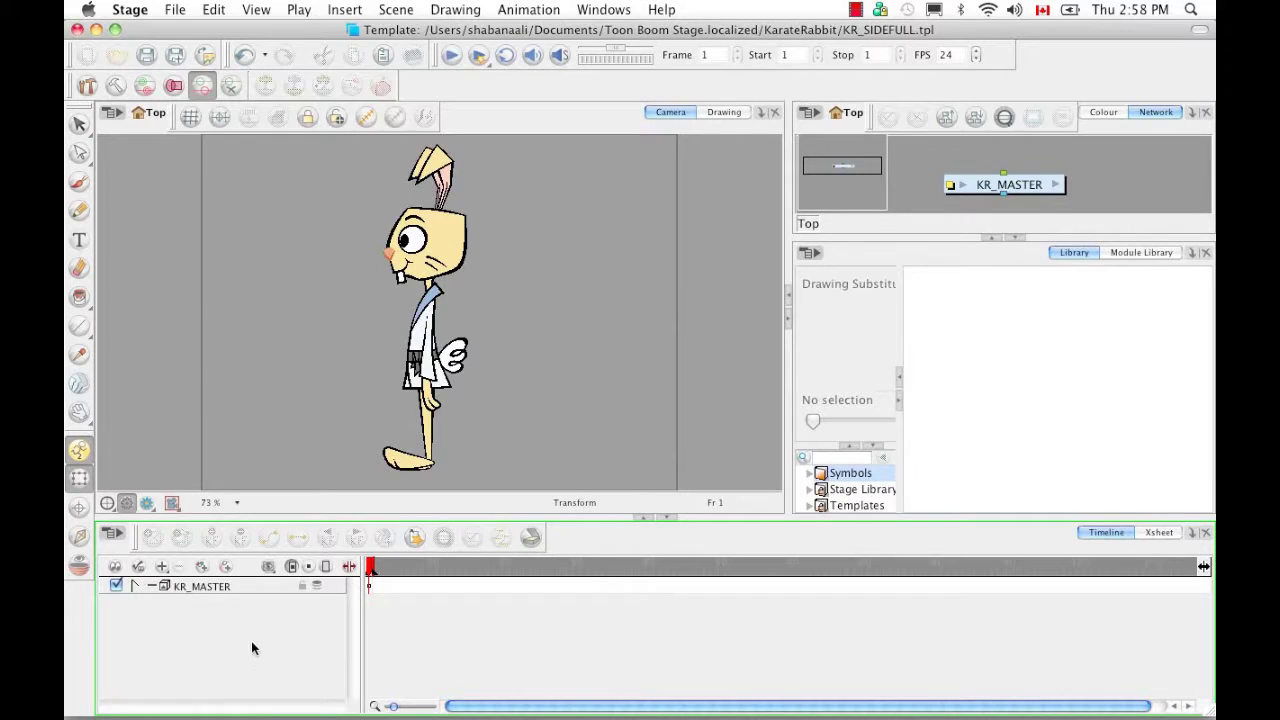
Rename the KR_MASTER group layer as KR_SIDEFULL and save the template, accepting the action template warning.
double_click(197, 590)
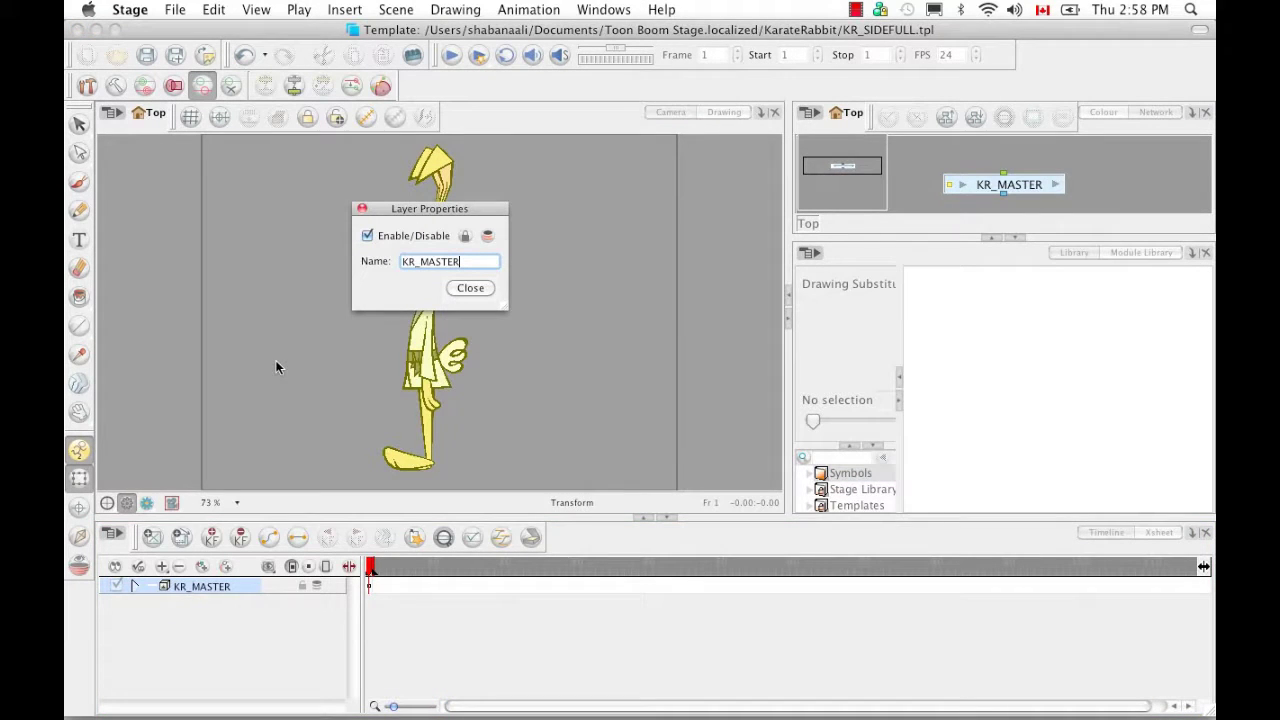
text(KR_SIDEFULL)
key(Return)
click(470, 288)
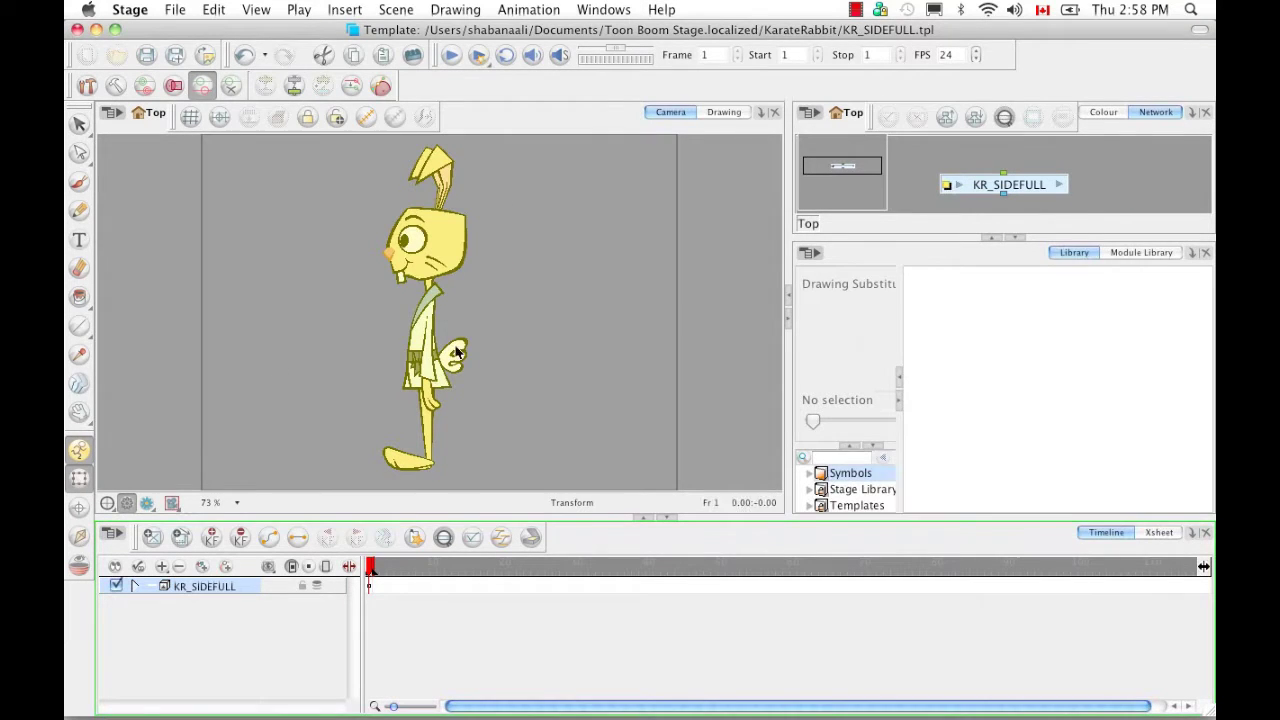
click(147, 55)
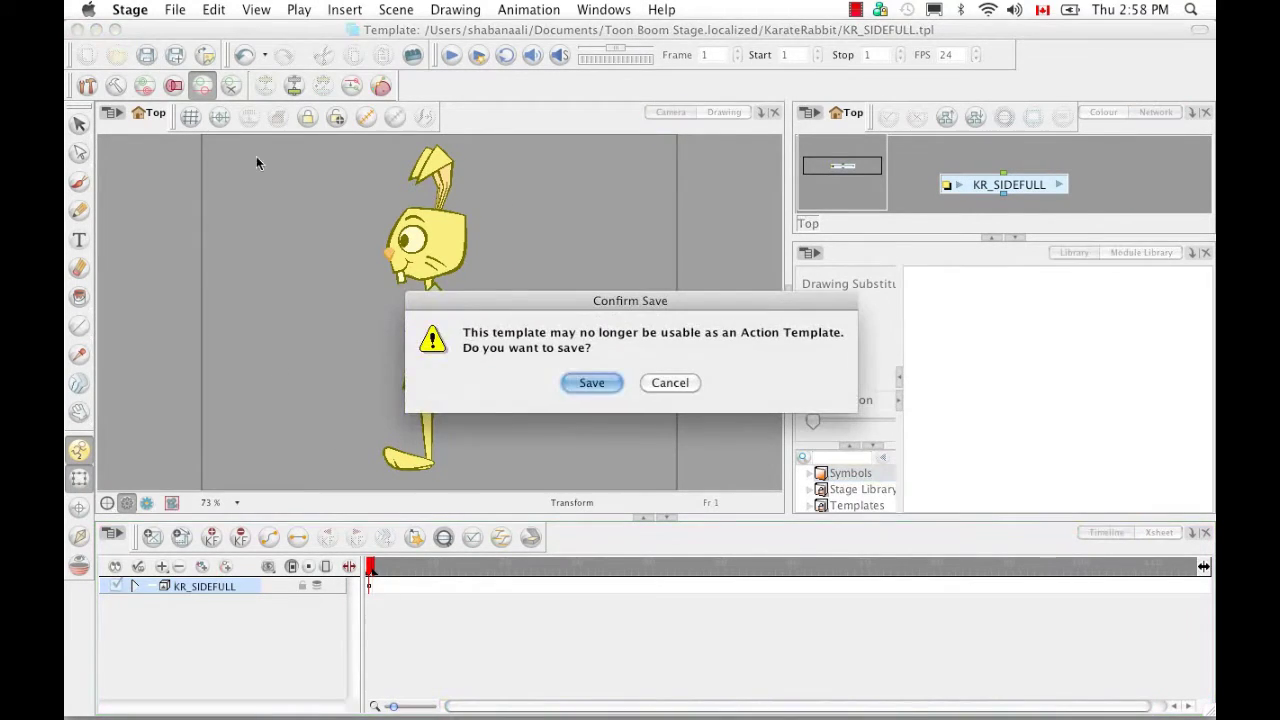
click(584, 383)
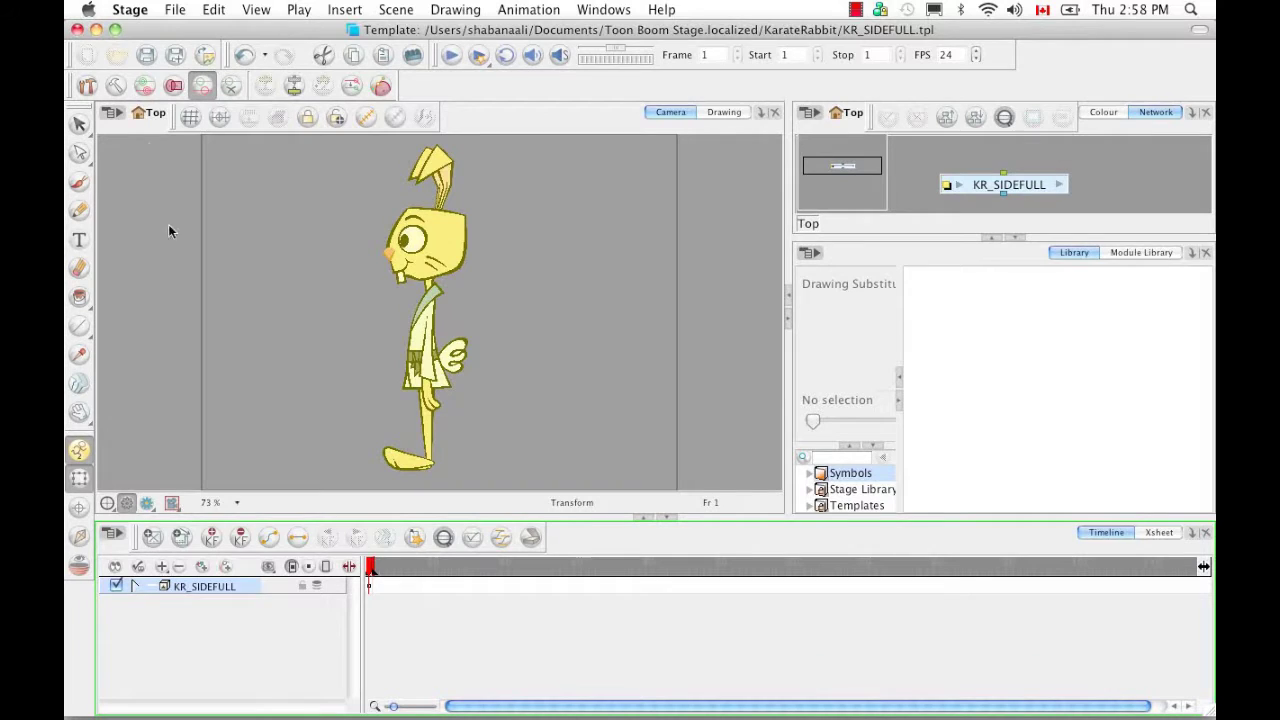
Close the KR_SIDEFULL template and store the frame 1 front pose of KR_MASTER in the KarateRabbit library folder as KR_FrontKP.
click(79, 31)
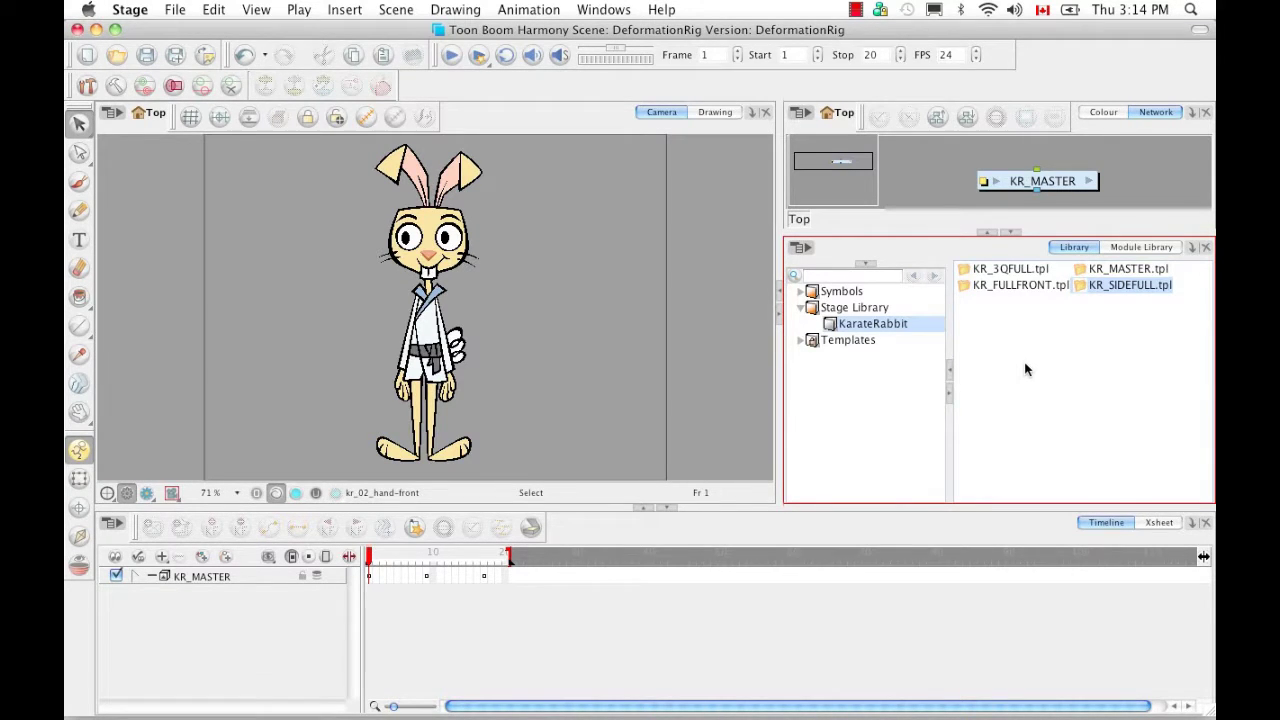
click(367, 572)
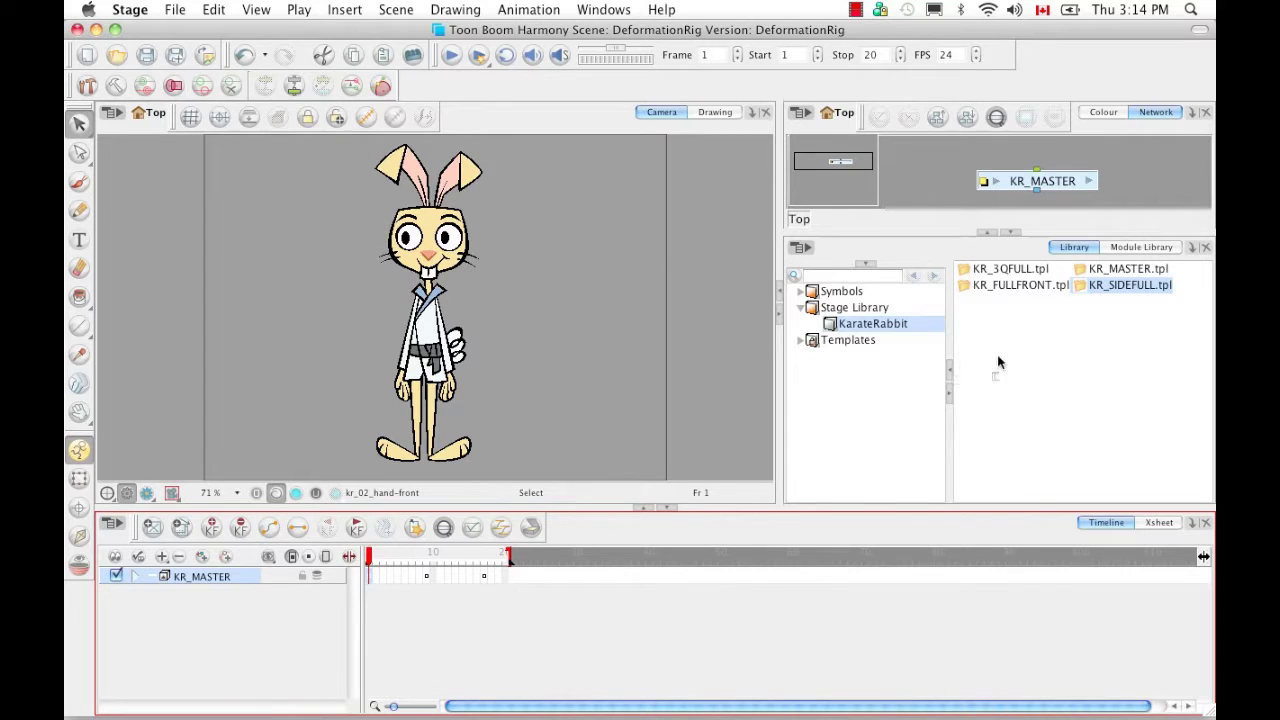
drag(1047, 367, 1046, 366)
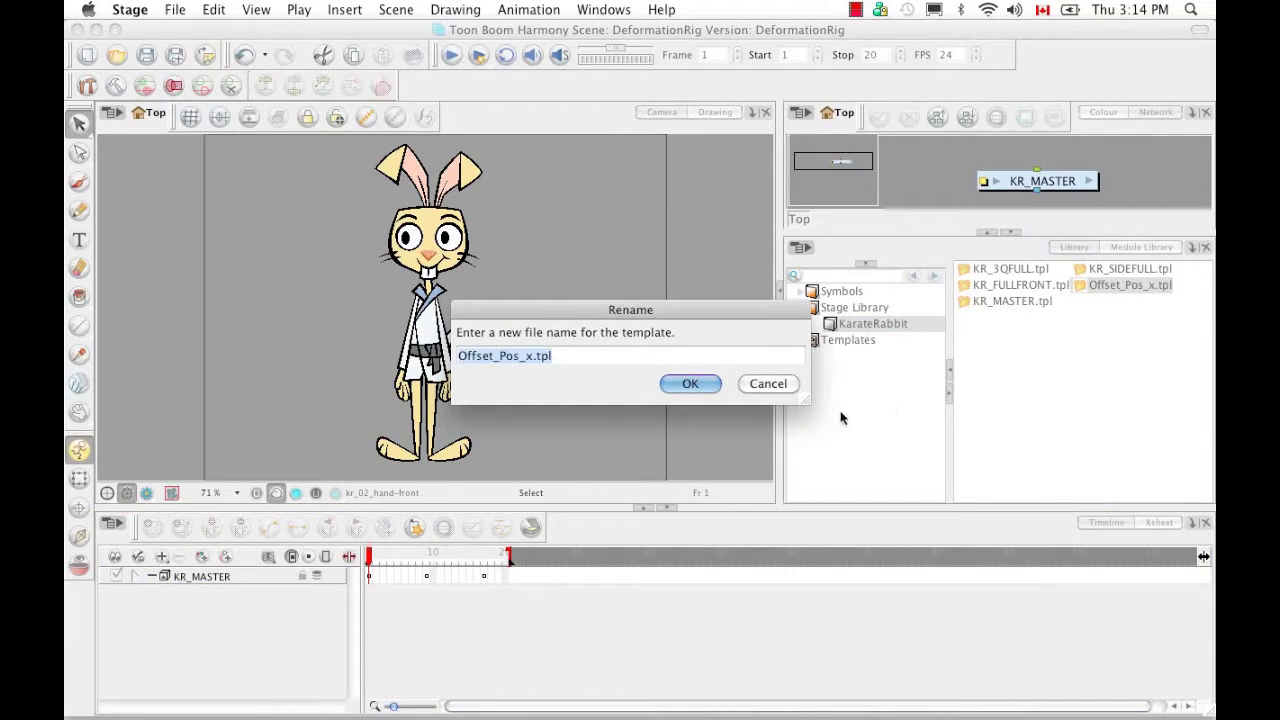
click(532, 357)
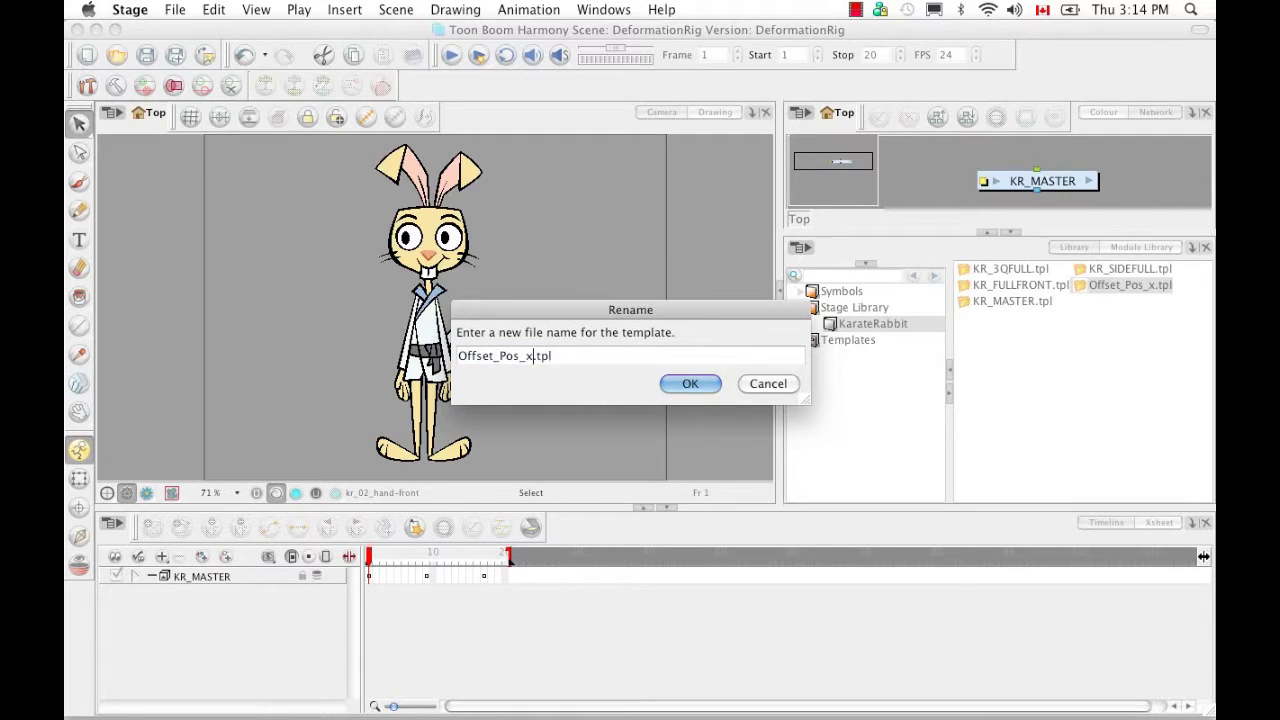
drag(532, 357, 456, 357)
key(BackSpace)
text(KR_Front)
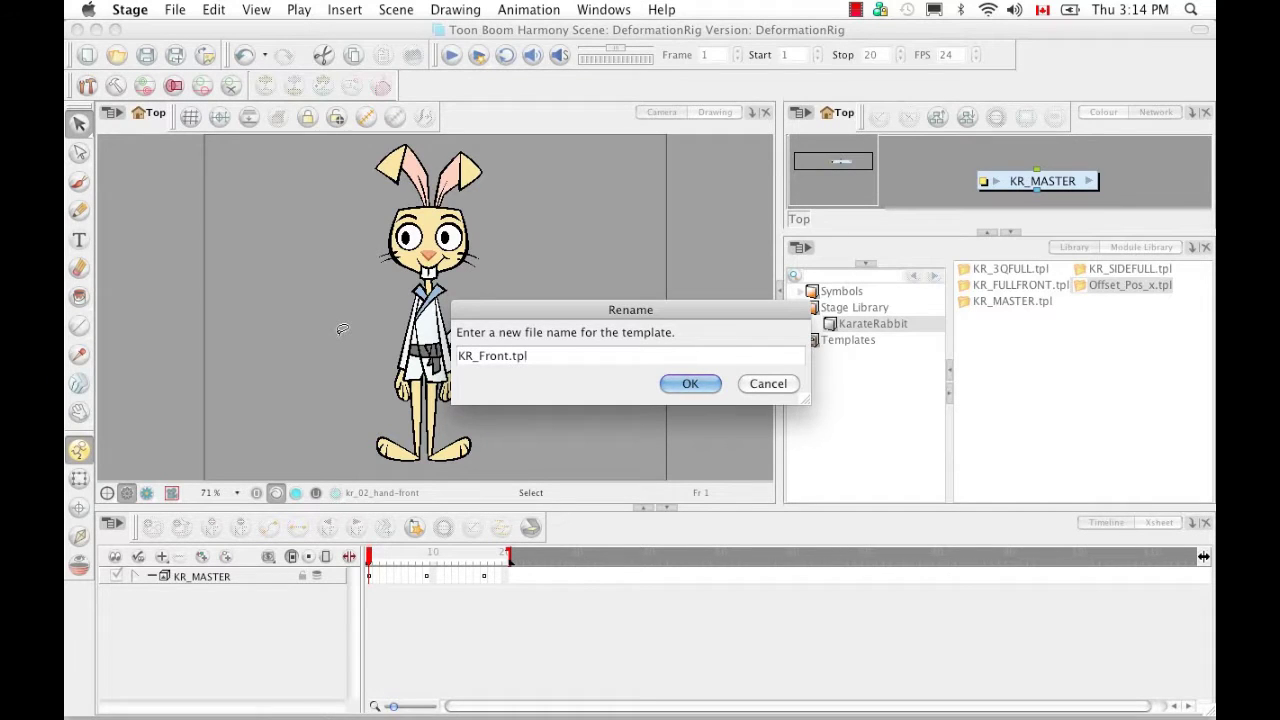
text(KP)
click(689, 384)
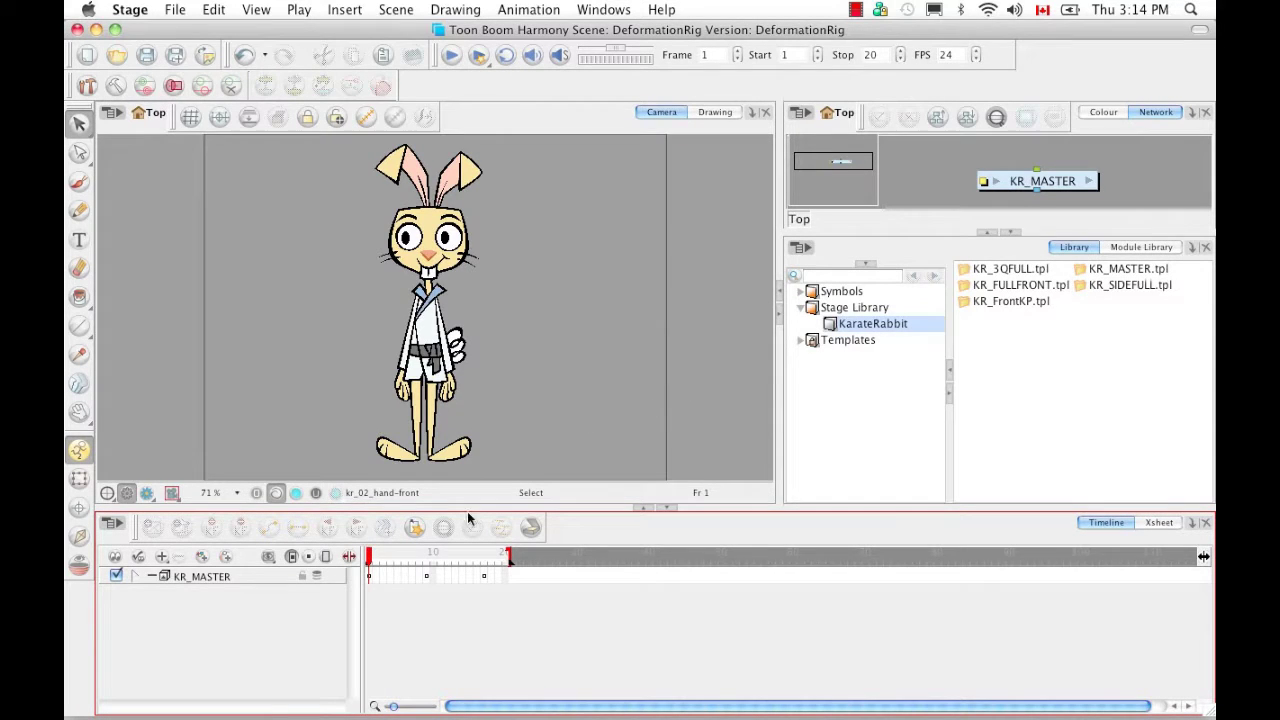
Store the frame 9 three-quarter pose of KR_MASTER in the KarateRabbit library folder as template KR_3QKP.
click(427, 578)
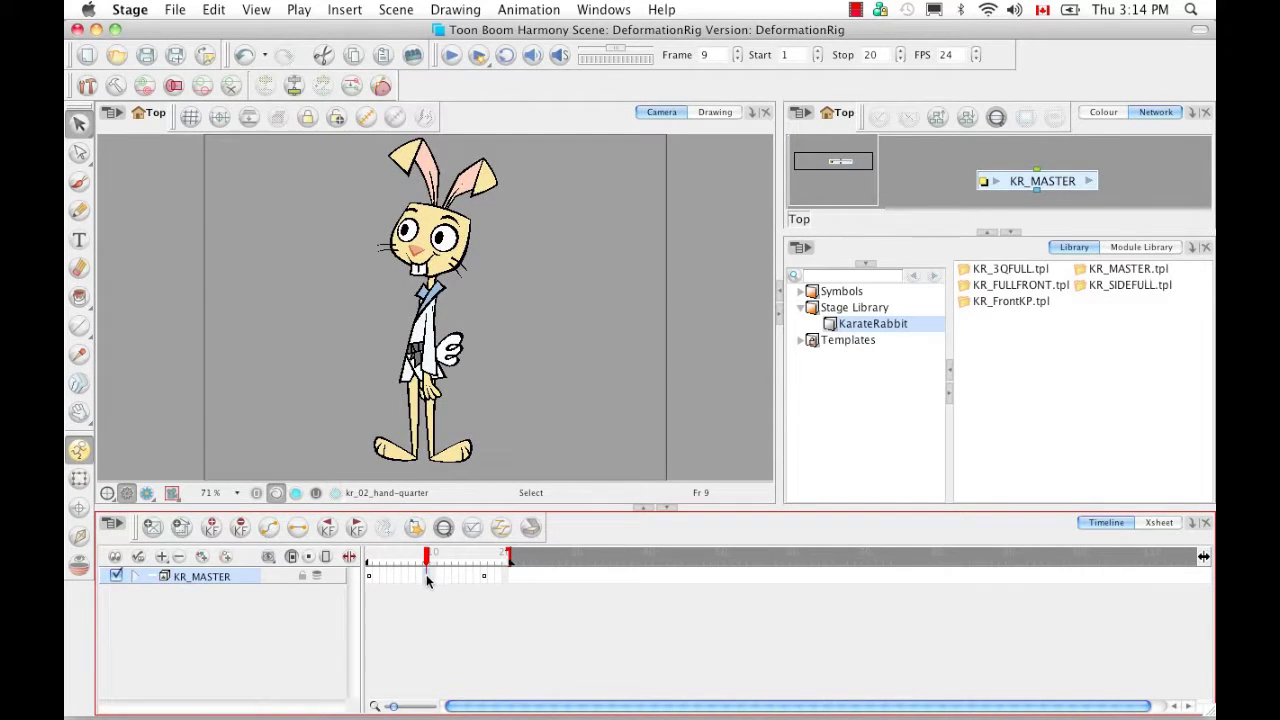
drag(1037, 352, 1033, 368)
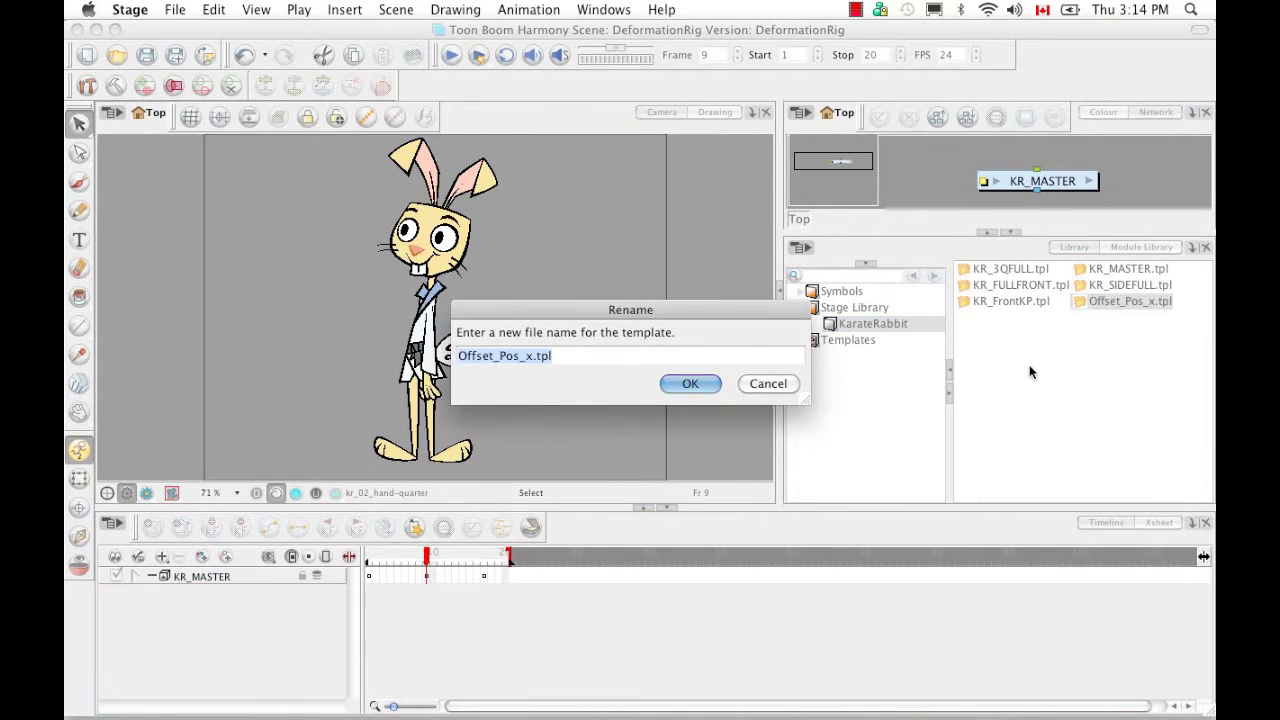
click(524, 356)
drag(534, 356, 424, 360)
key(BackSpace)
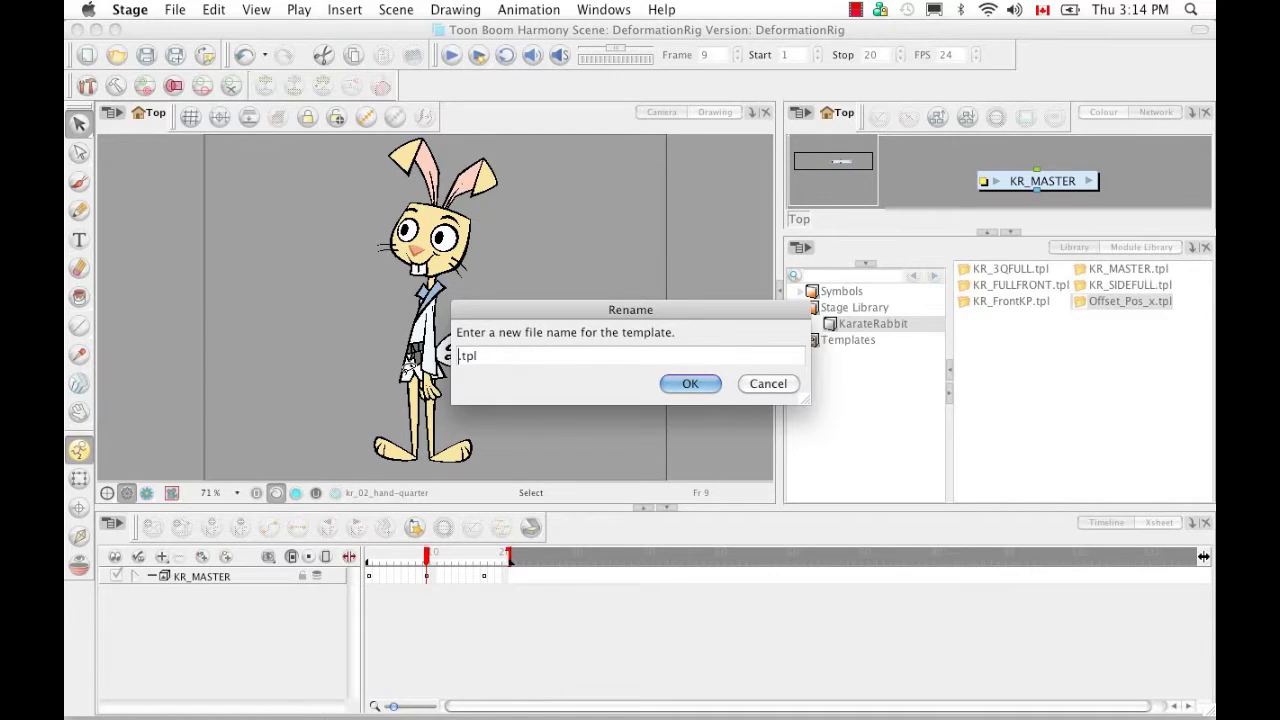
text(KR_)
text(3Q)
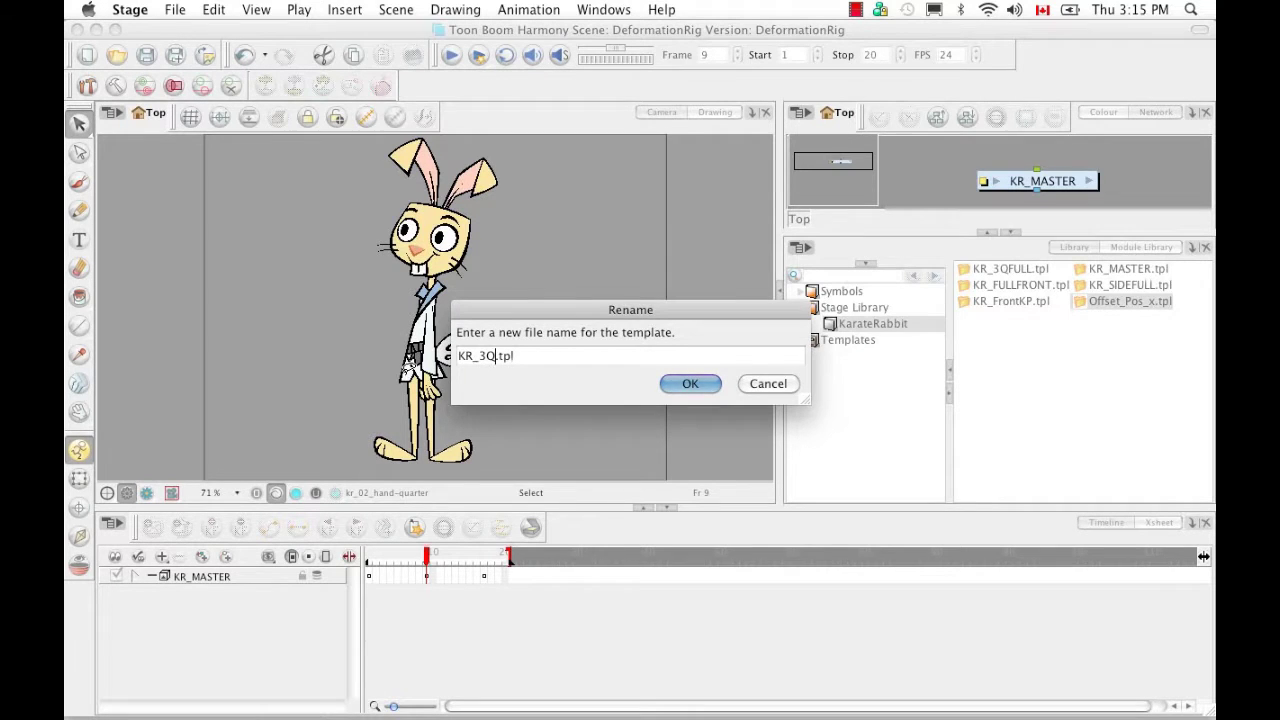
text(KP)
click(686, 386)
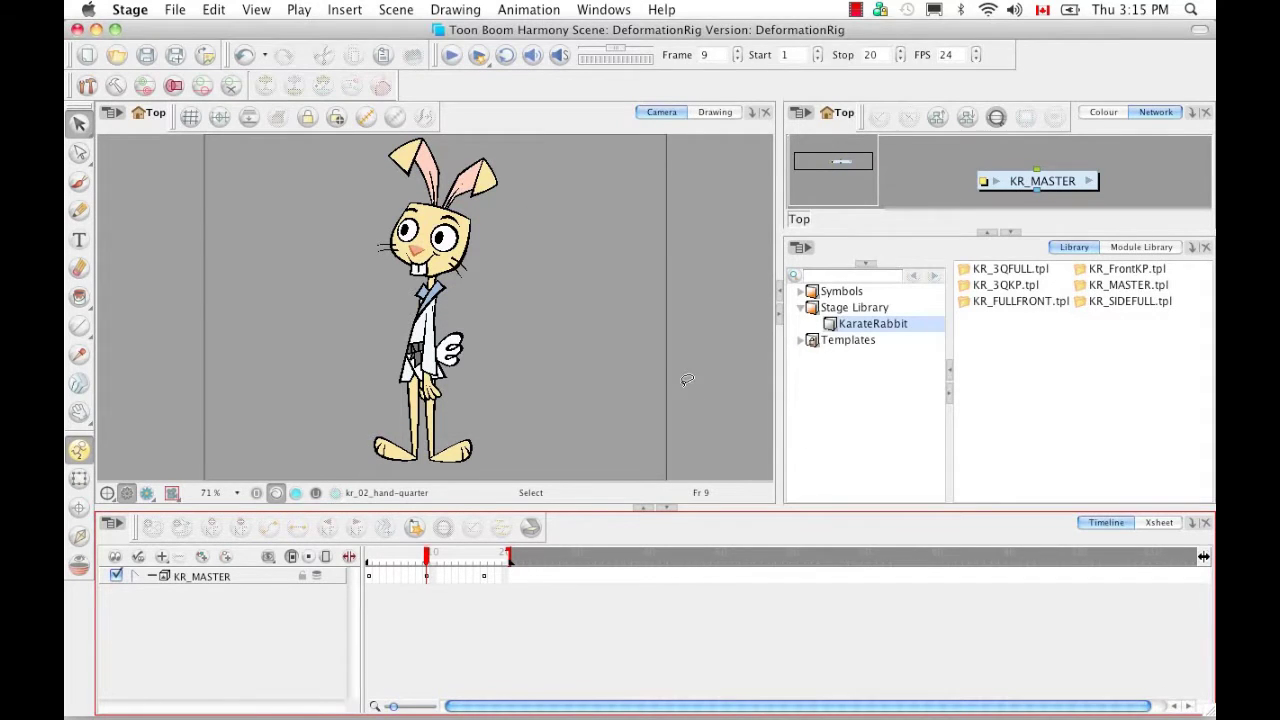
Store the frame 17 side pose of KR_MASTER in the KarateRabbit library folder as template KR_SideKP.
click(483, 580)
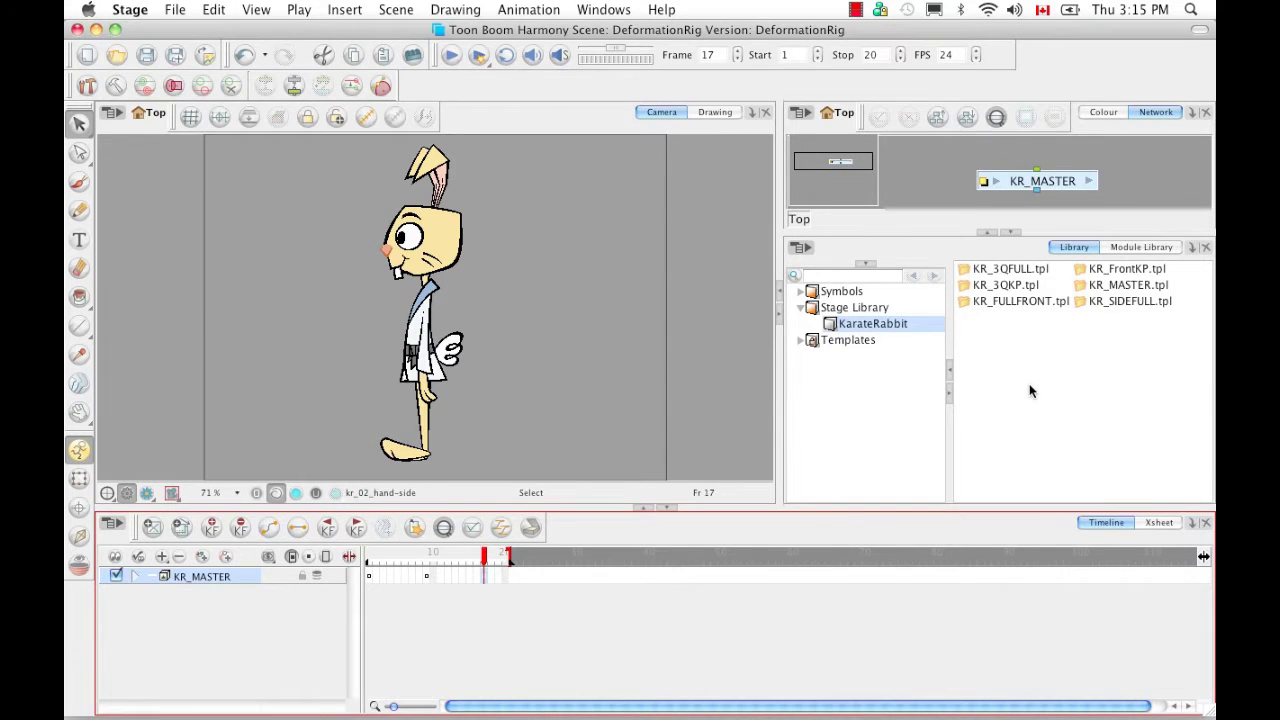
drag(1029, 388, 1029, 388)
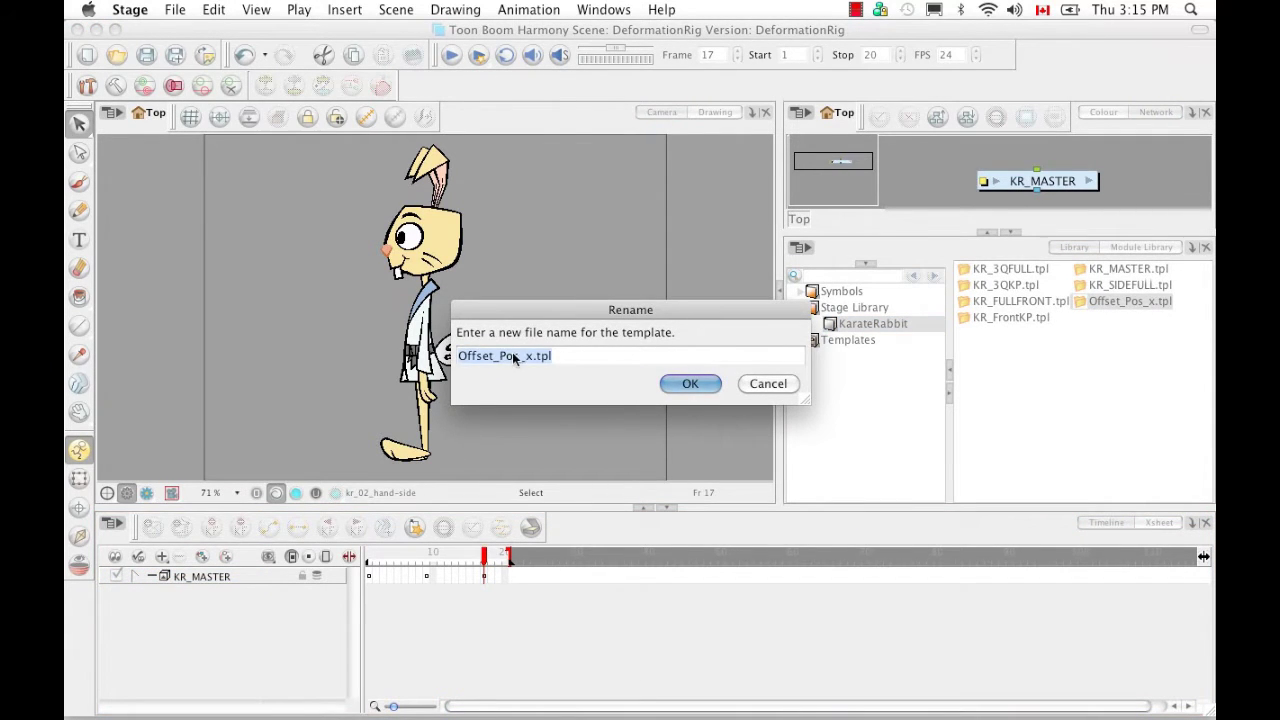
key(Right)
drag(534, 356, 358, 366)
key(BackSpace)
text(KR_)
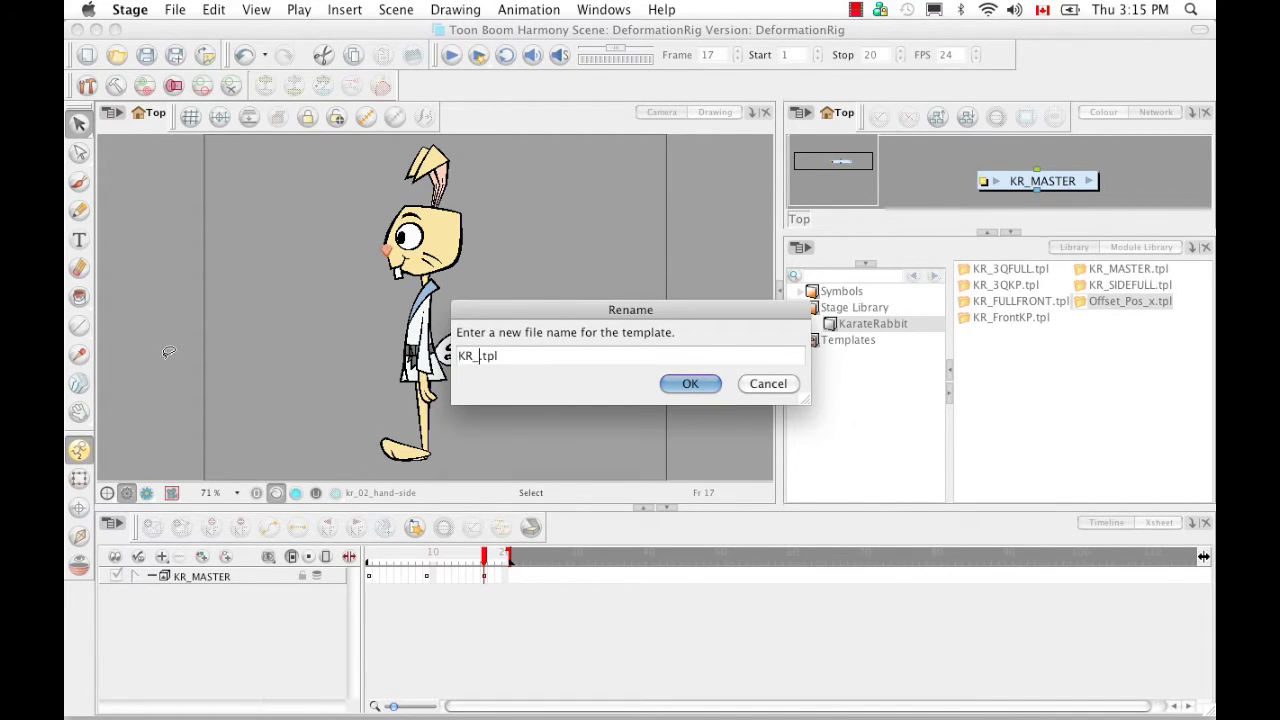
text(SideKP)
click(688, 384)
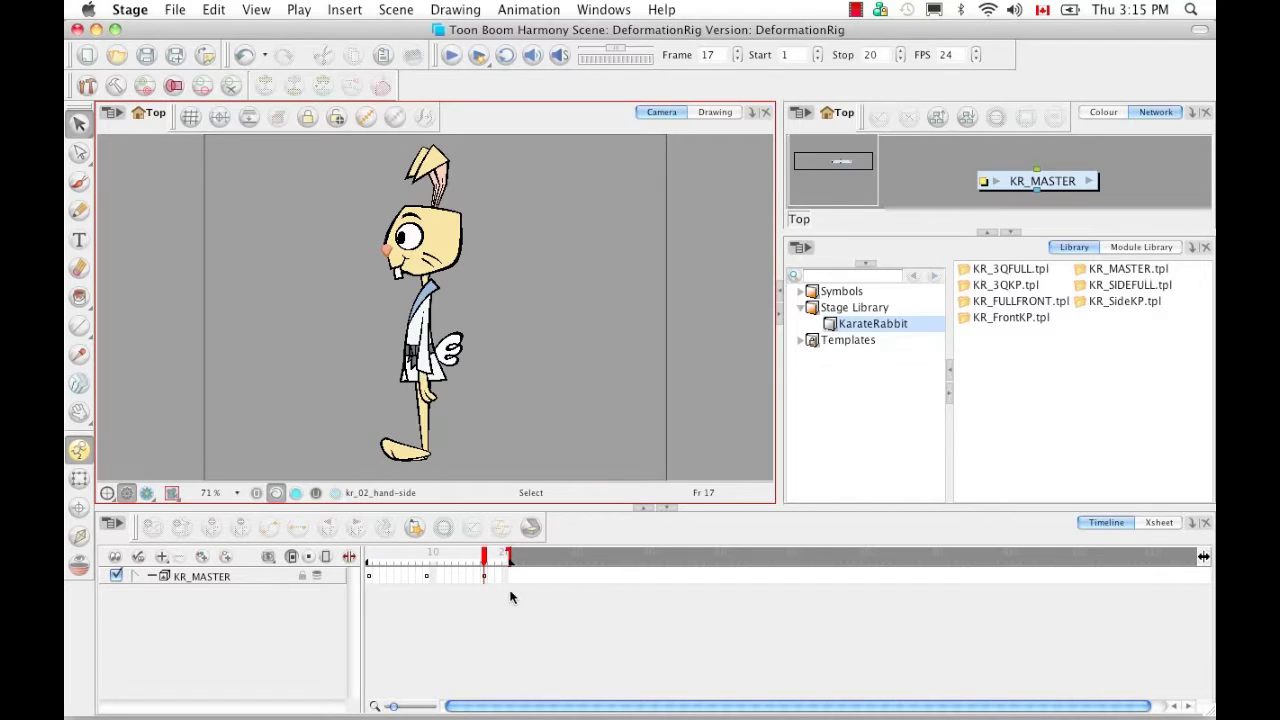
Expand the KR_MASTER group and its deformation sublayers in the timeline and select the kr_head layer.
click(133, 574)
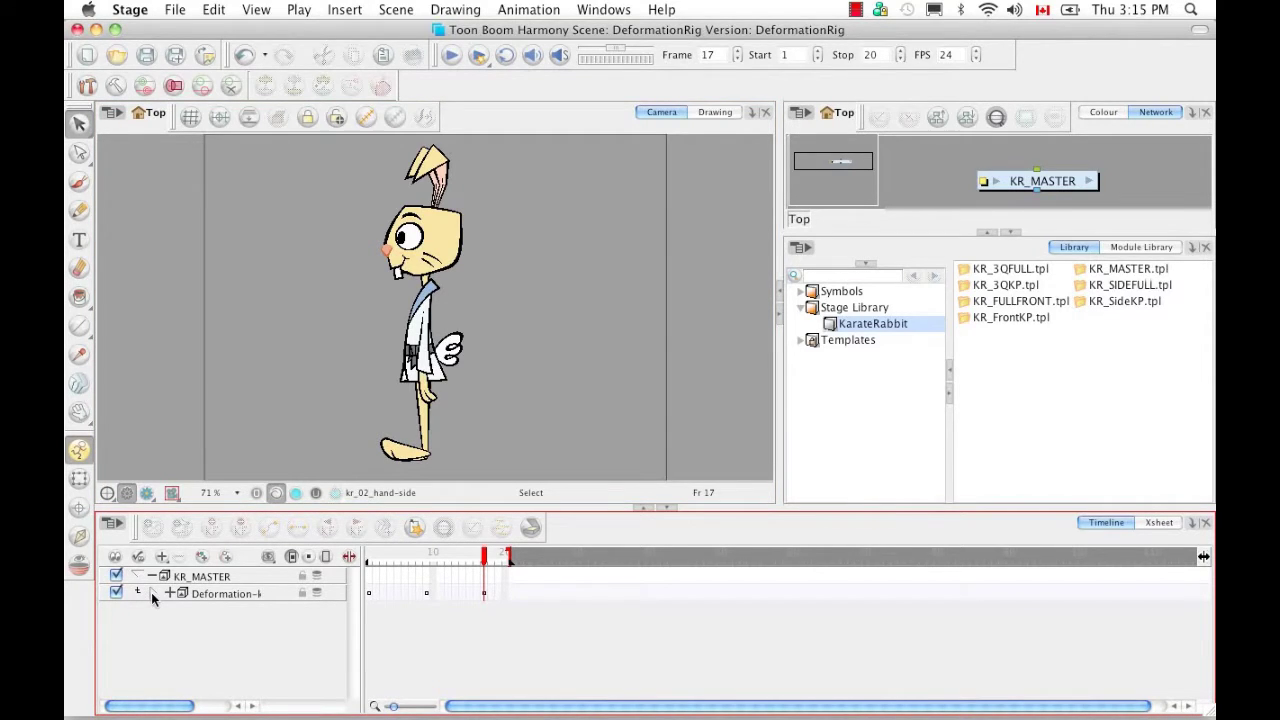
click(152, 593)
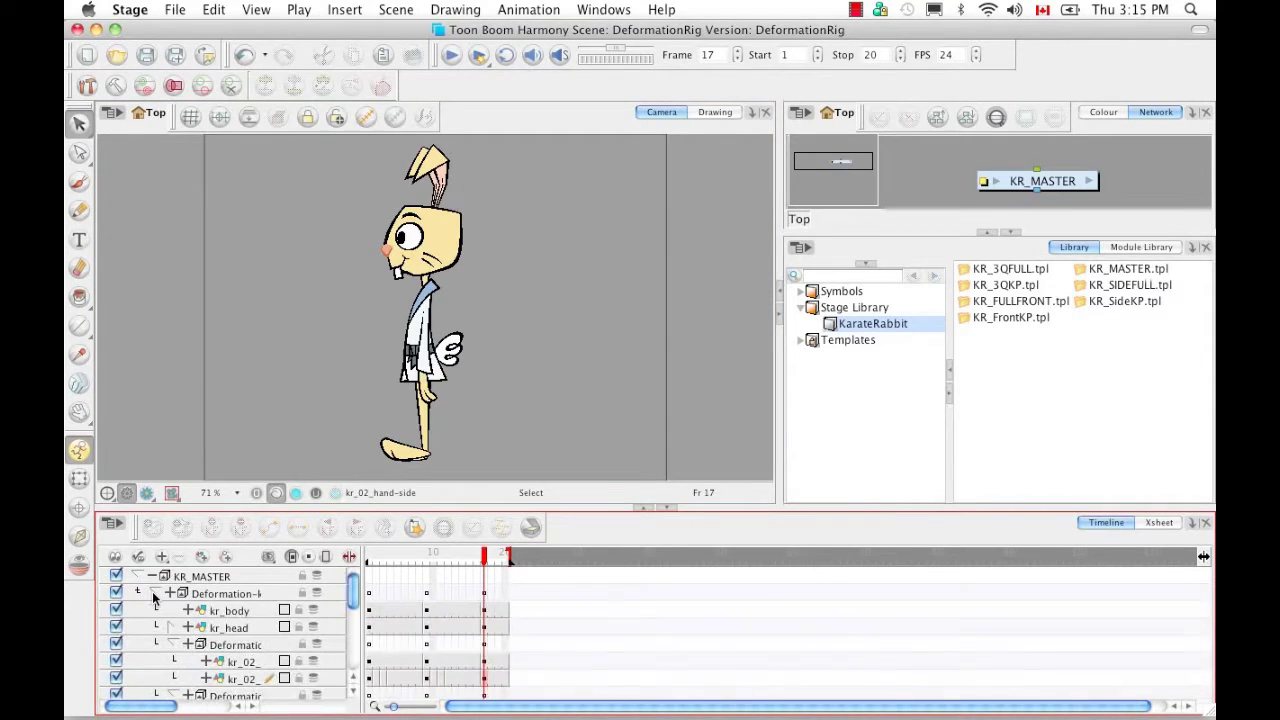
click(238, 630)
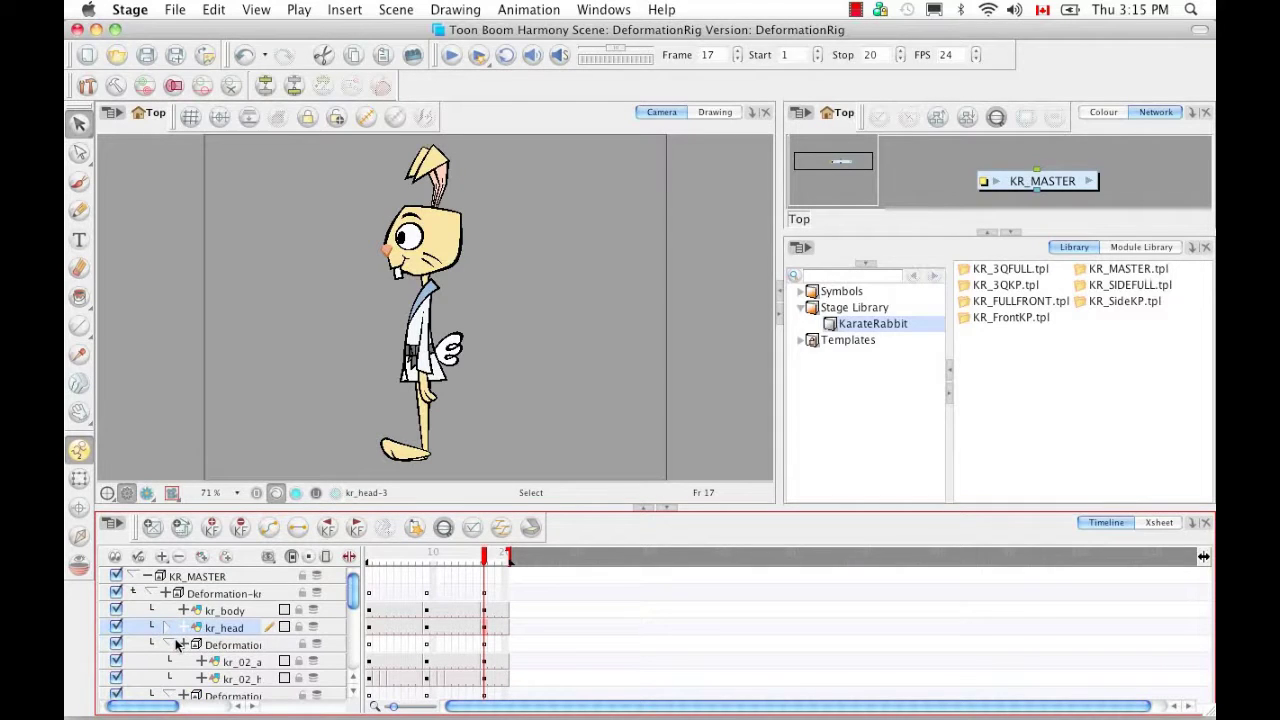
drag(165, 706, 155, 709)
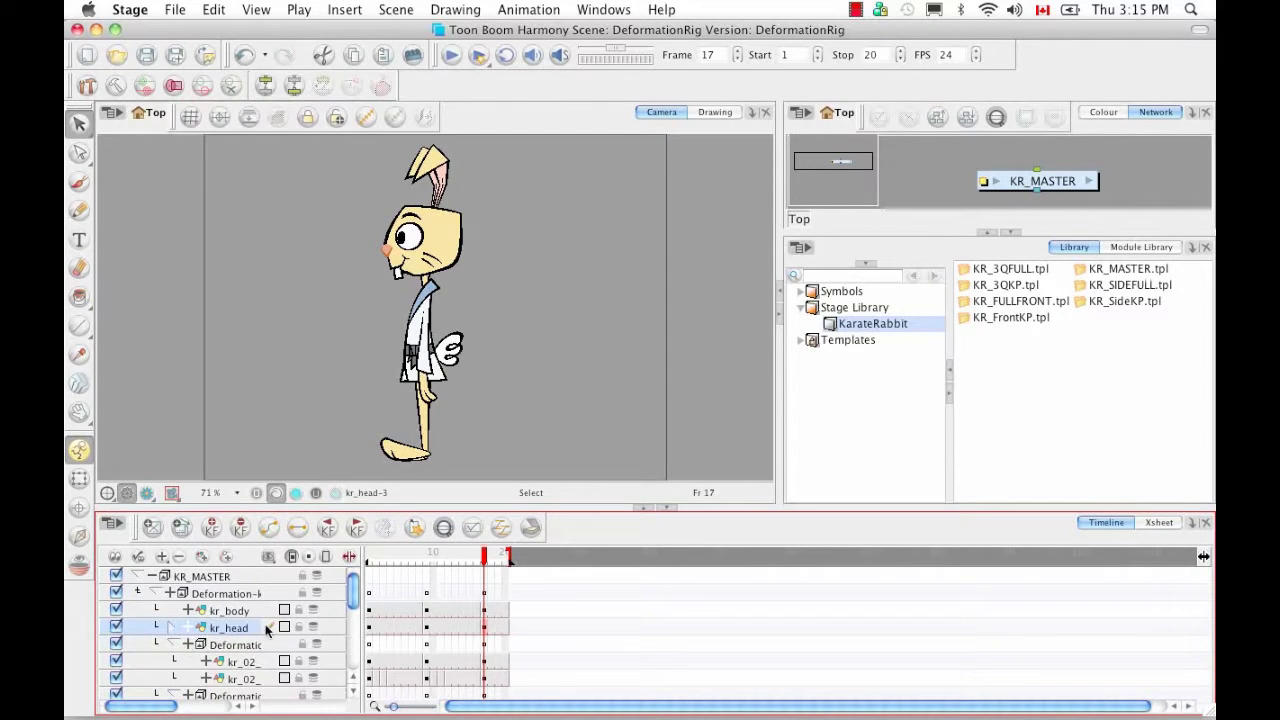
Store the frame 1 cell of the kr_head layer in the KarateRabbit library folder as template KR_FrontHead.
click(369, 630)
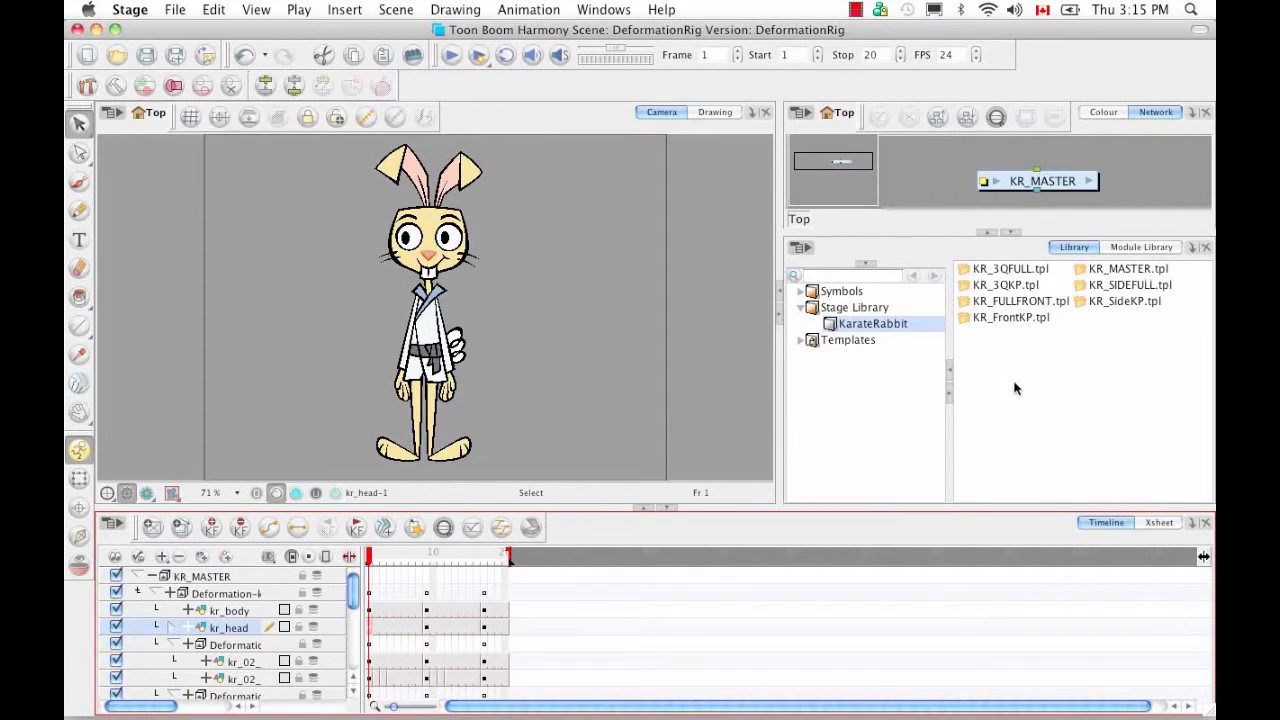
drag(1014, 388, 1014, 390)
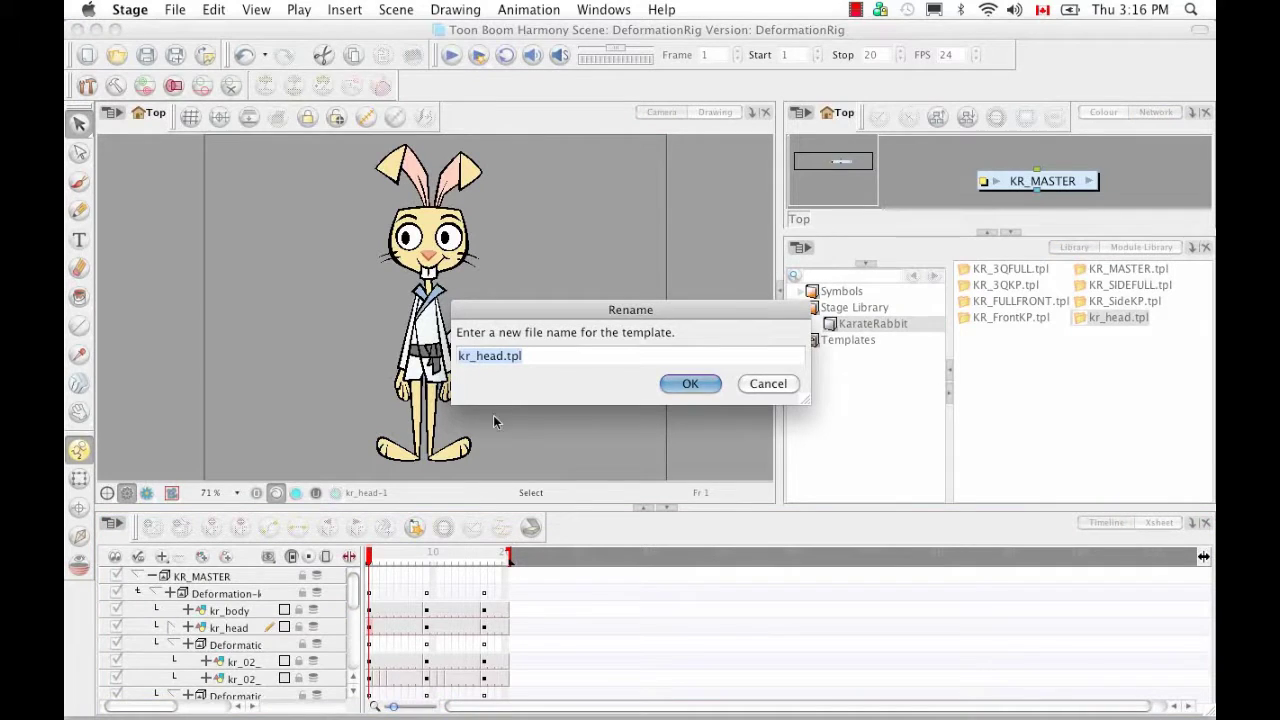
click(503, 356)
key(BackSpace)
key(BackSpace)
key(BackSpace)
key(BackSpace)
key(BackSpace)
key(BackSpace)
key(BackSpace)
text(KR)
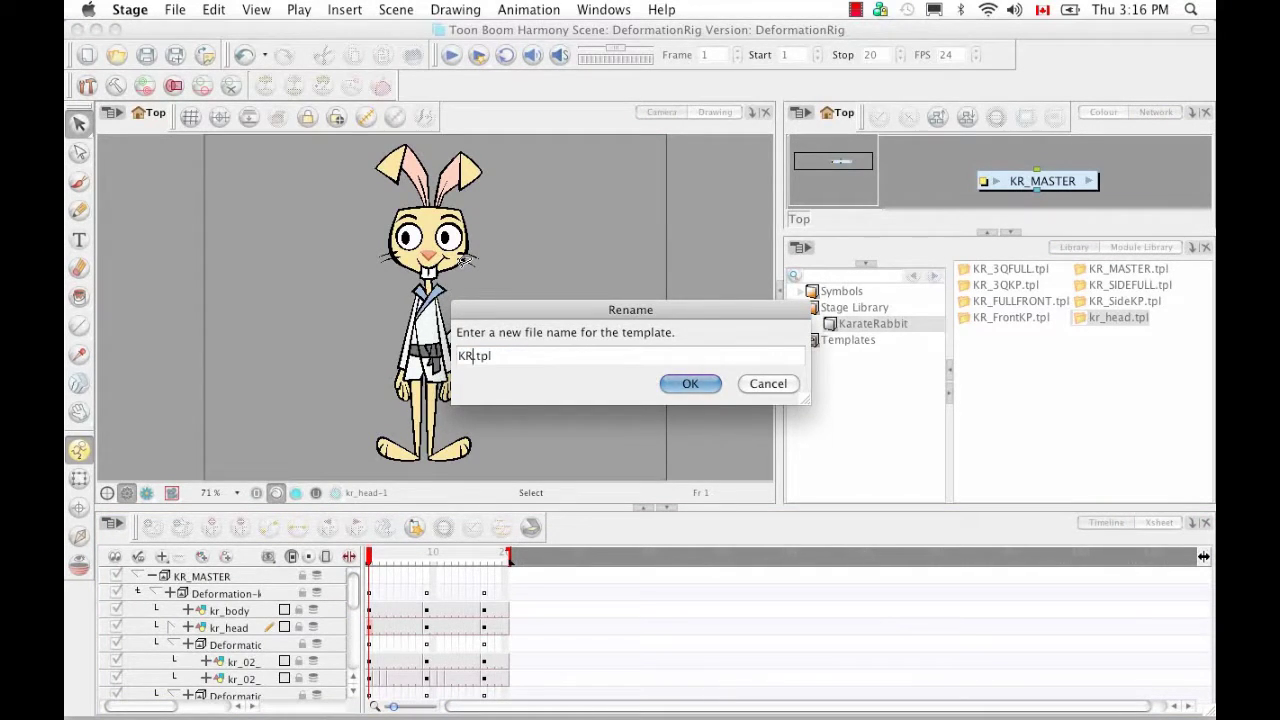
text(_FrontHead)
click(690, 383)
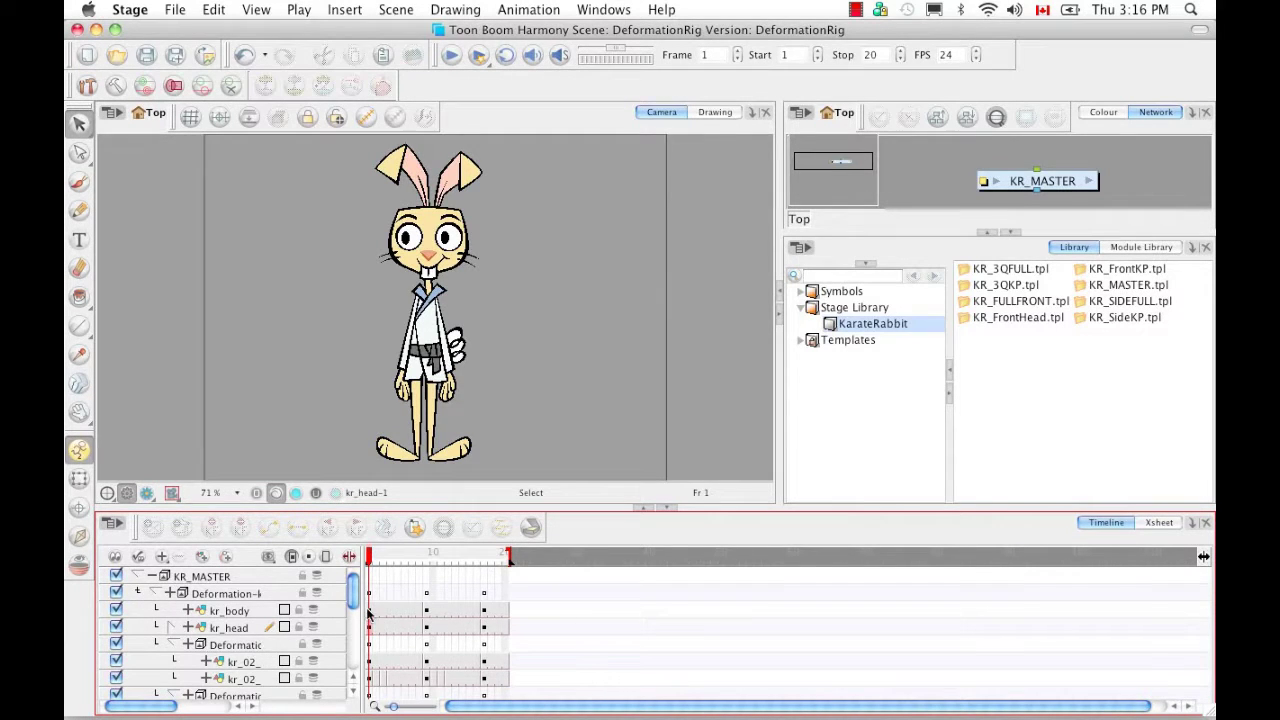
Store the frame 9 cell of the kr_head layer in the KarateRabbit library folder as template KR_3QHead.
click(426, 628)
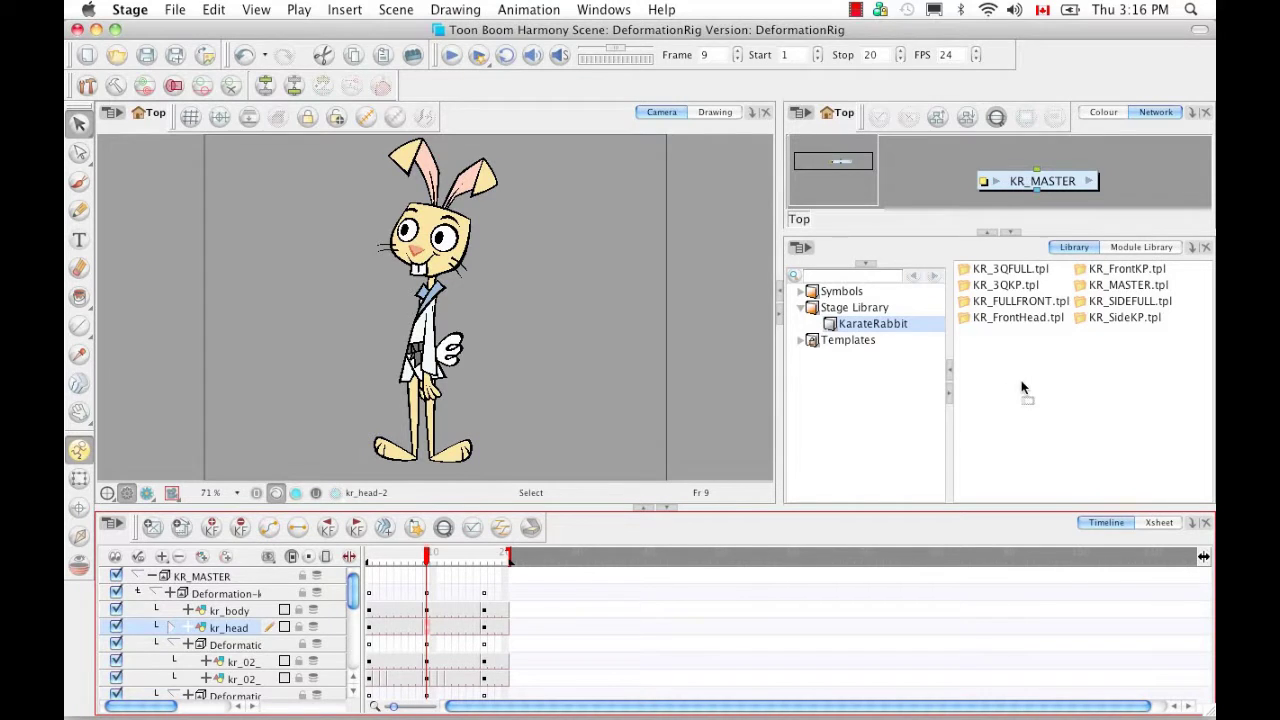
drag(1019, 386, 1019, 386)
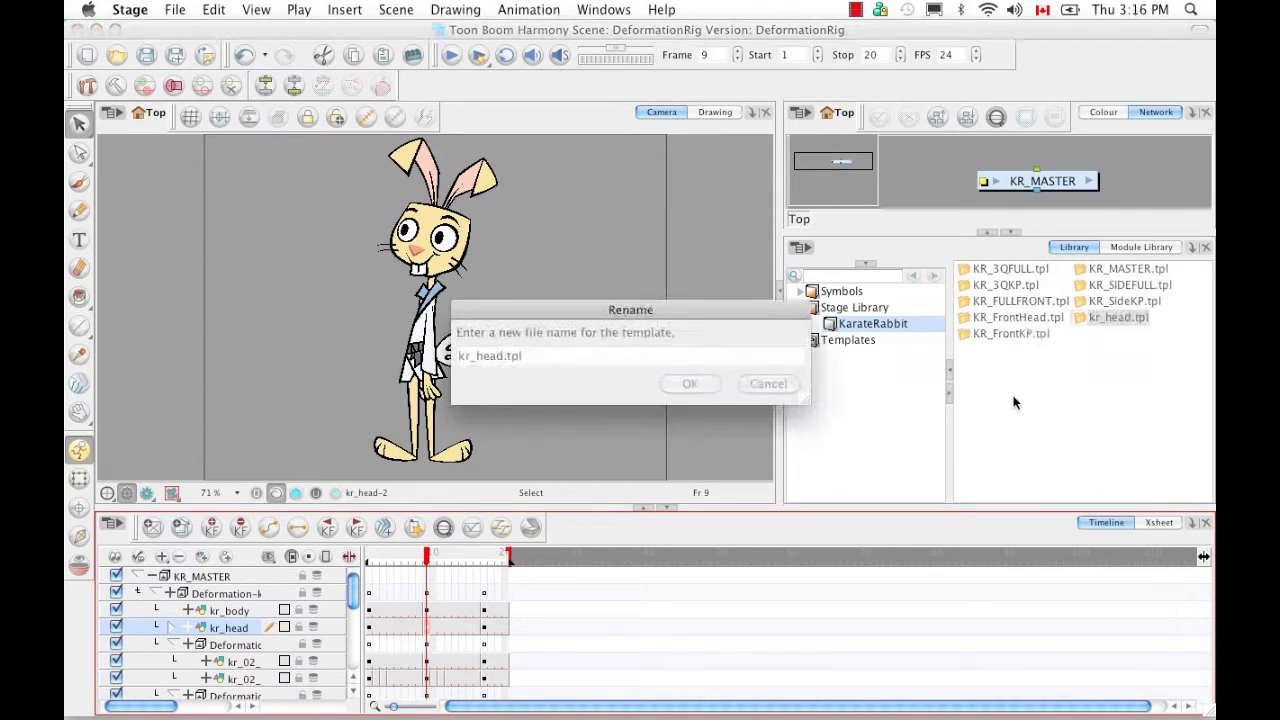
click(502, 360)
key(BackSpace)
key(BackSpace)
key(BackSpace)
key(BackSpace)
key(BackSpace)
key(BackSpace)
key(BackSpace)
text(KR)
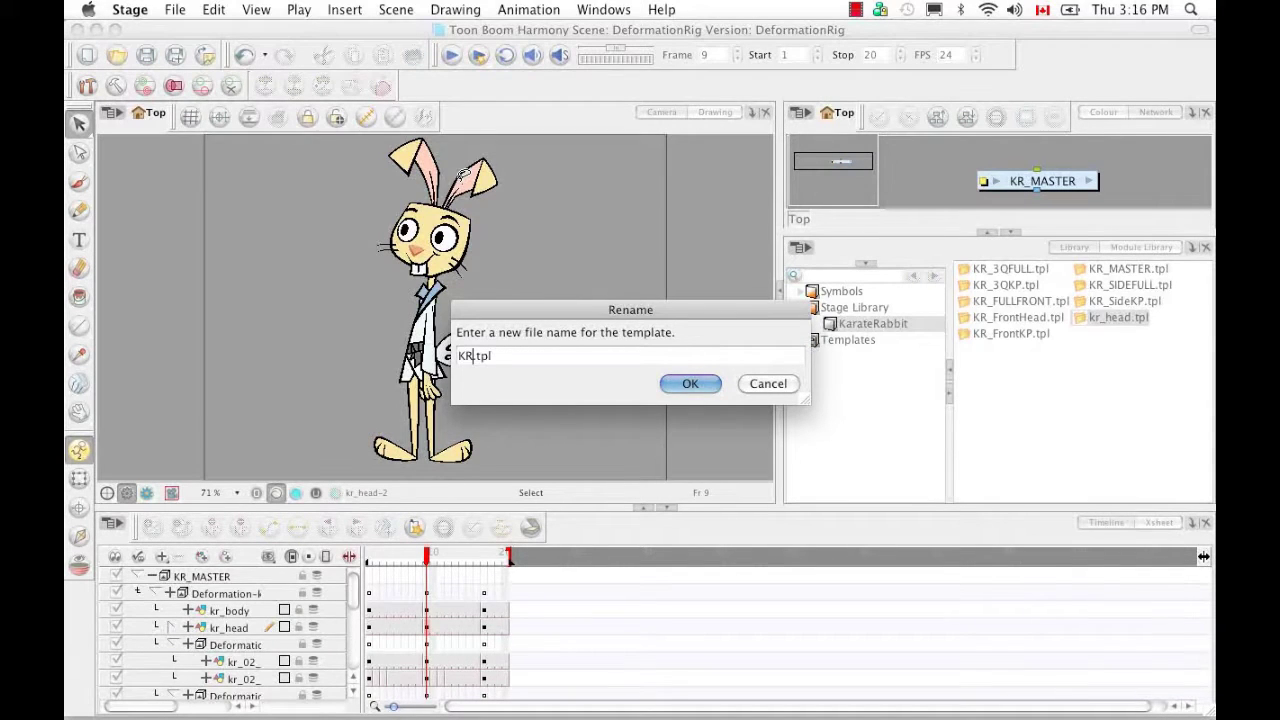
text(_3QHead)
click(688, 385)
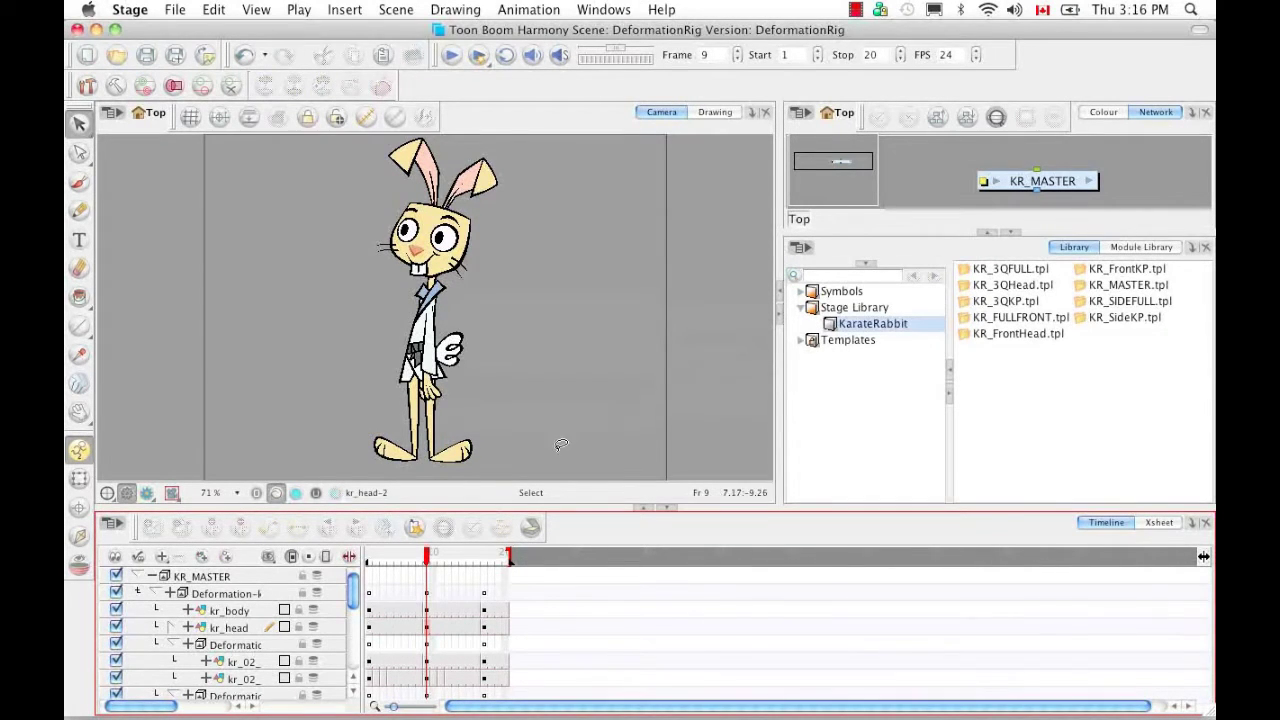
Store the frame 17 cell of the kr_head layer in the KarateRabbit library folder as template KR_SideHead.
click(485, 632)
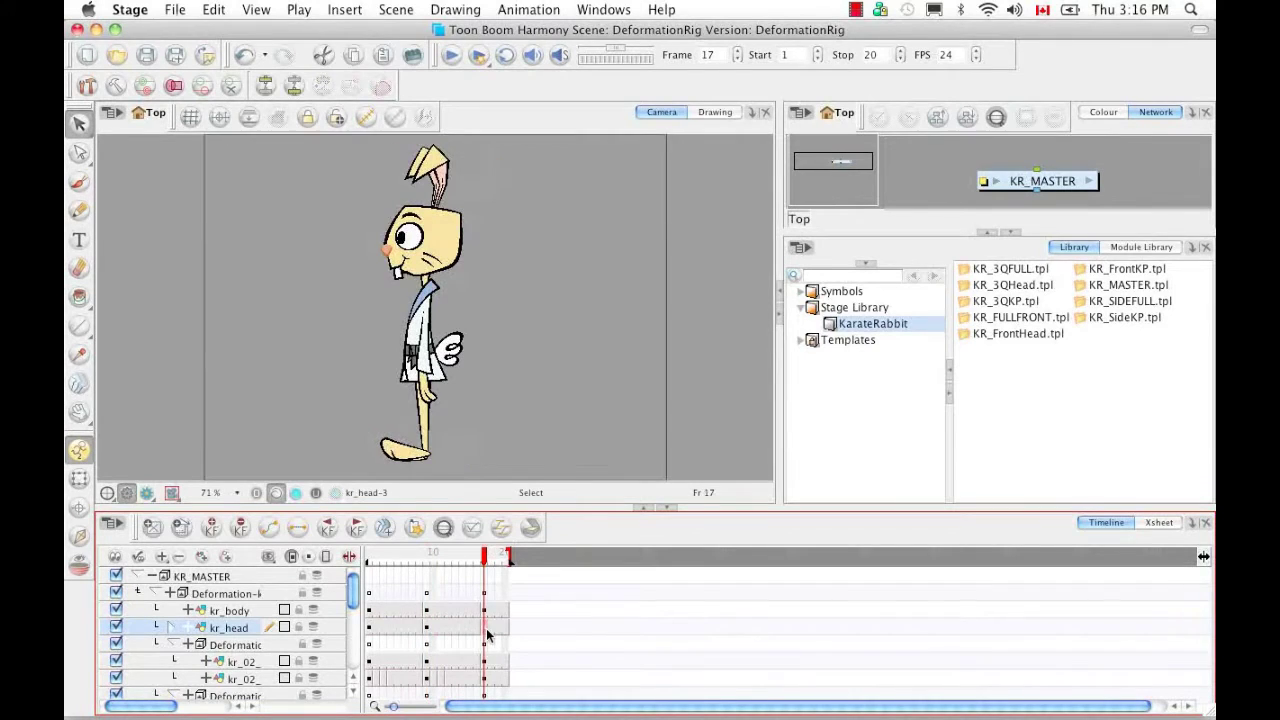
drag(632, 523, 1015, 410)
double_click(490, 356)
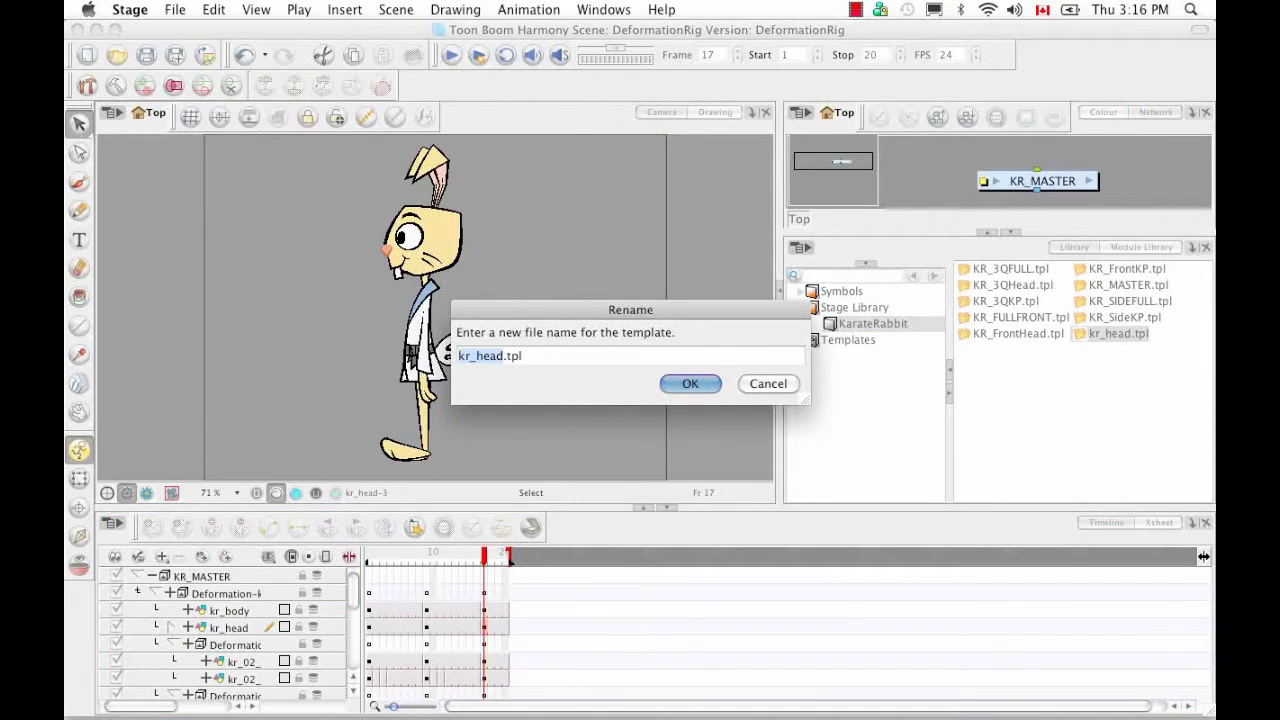
text(KR_)
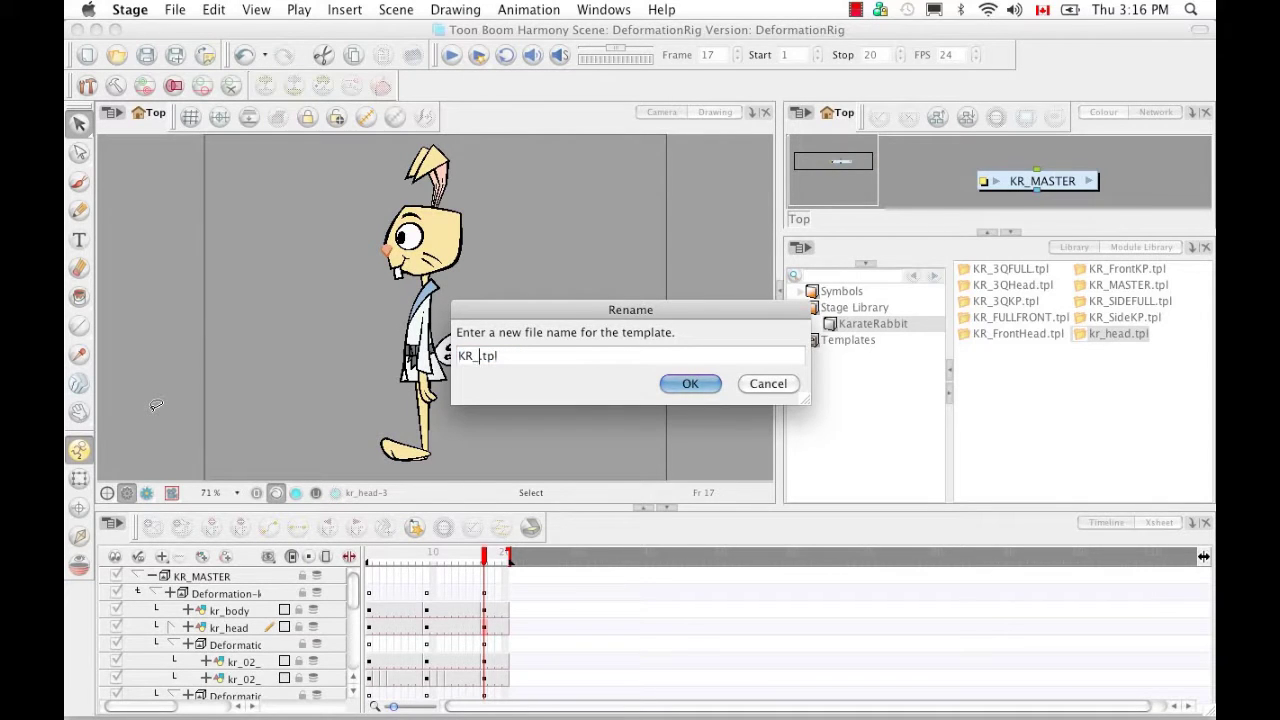
text(SideHead)
click(690, 384)
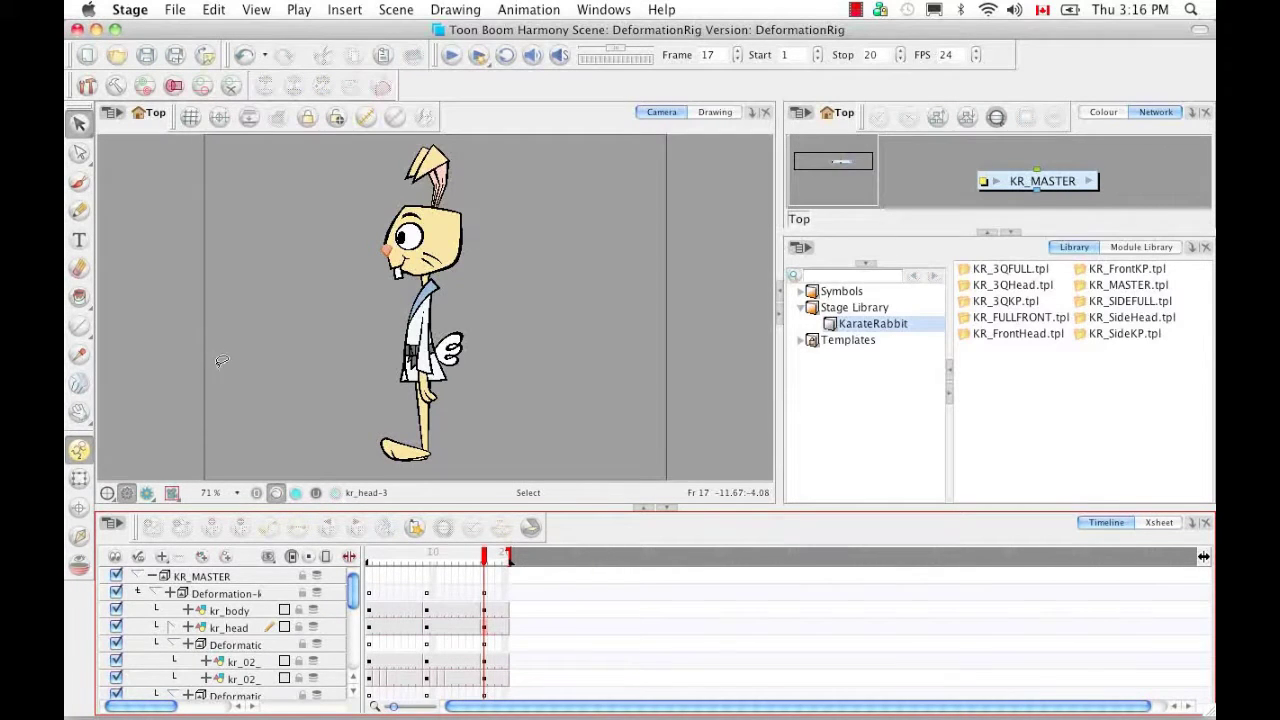
Create a new scene named TestTemplates with the NTSC resolution and enlarge the Network view to show its modules.
click(86, 56)
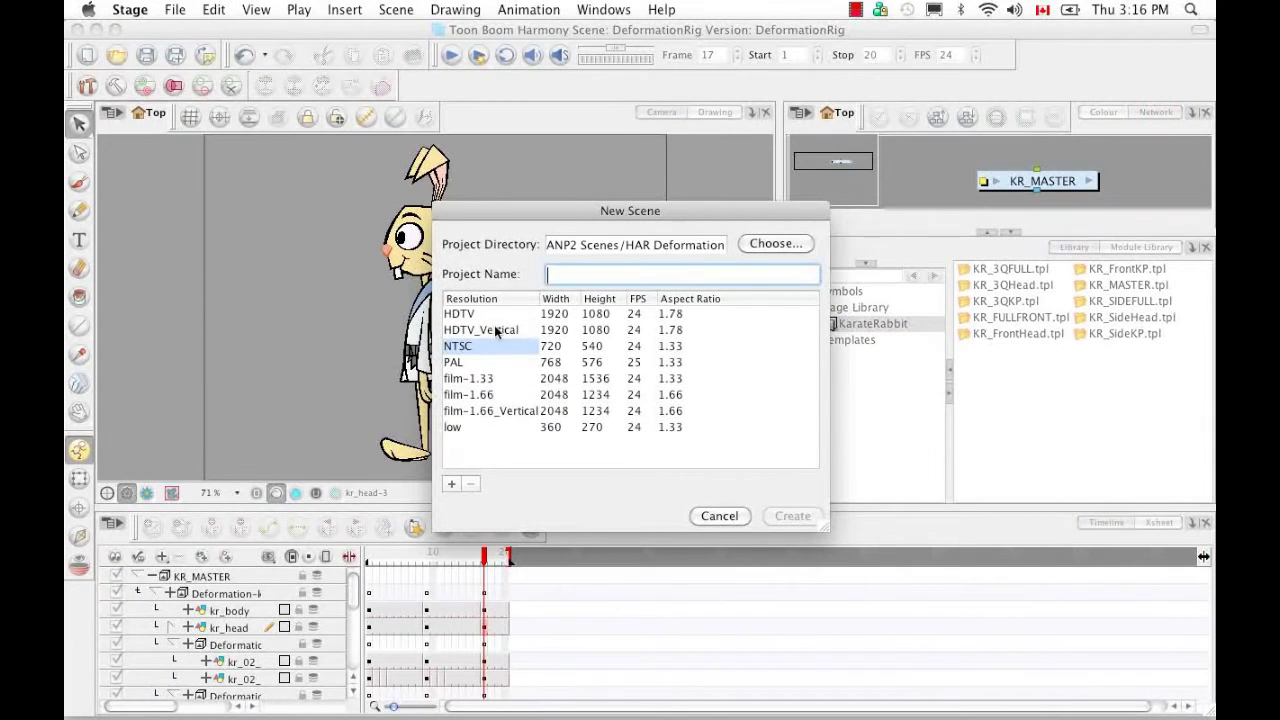
text(TestTe)
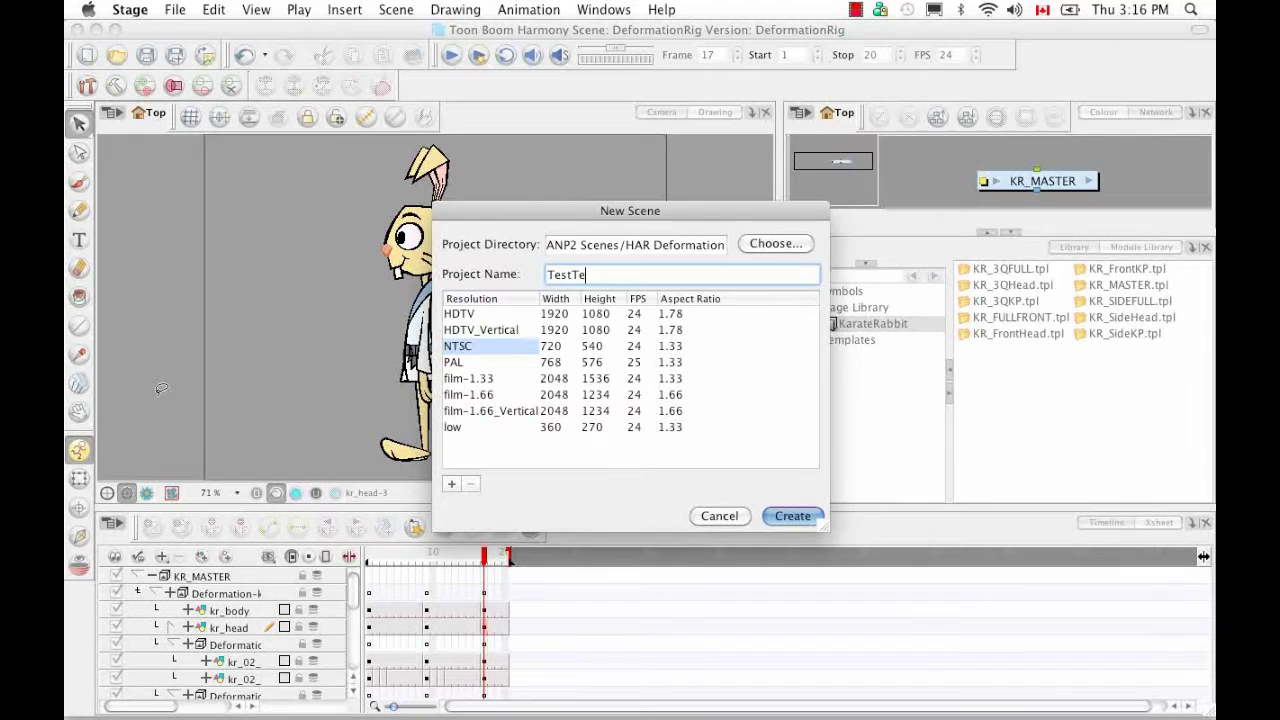
text(mplates)
click(776, 516)
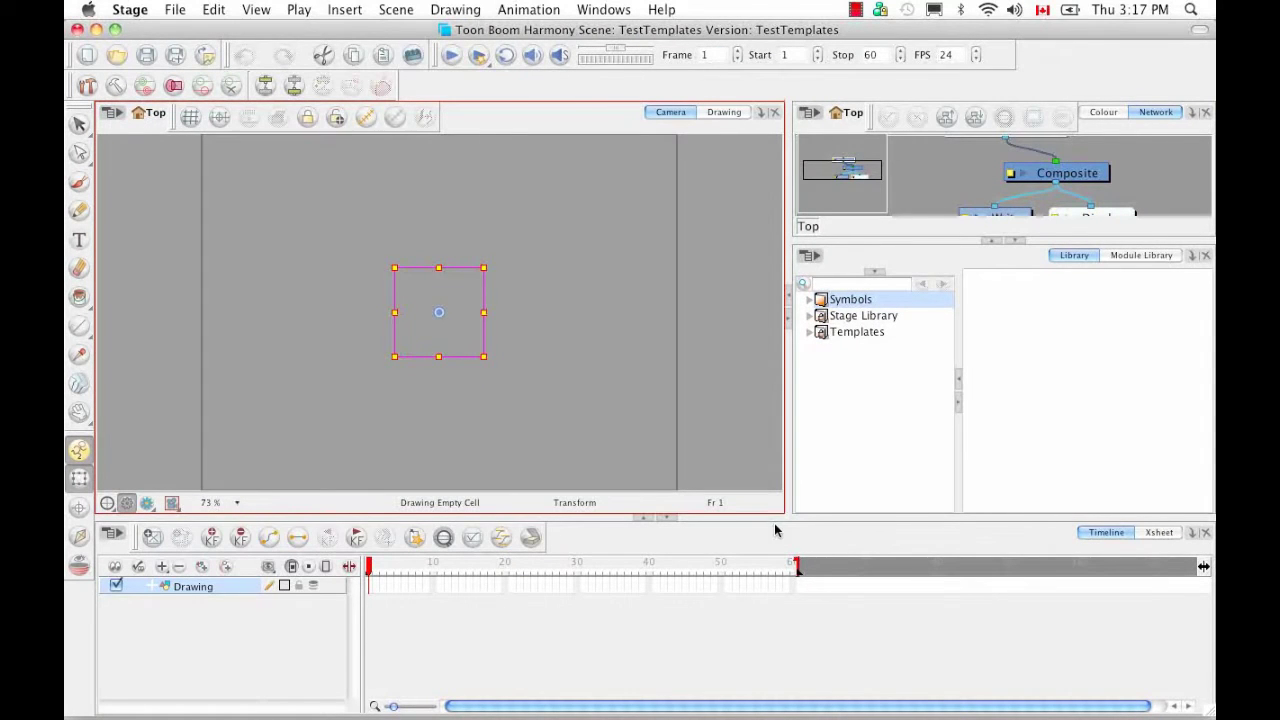
drag(1052, 239, 1049, 274)
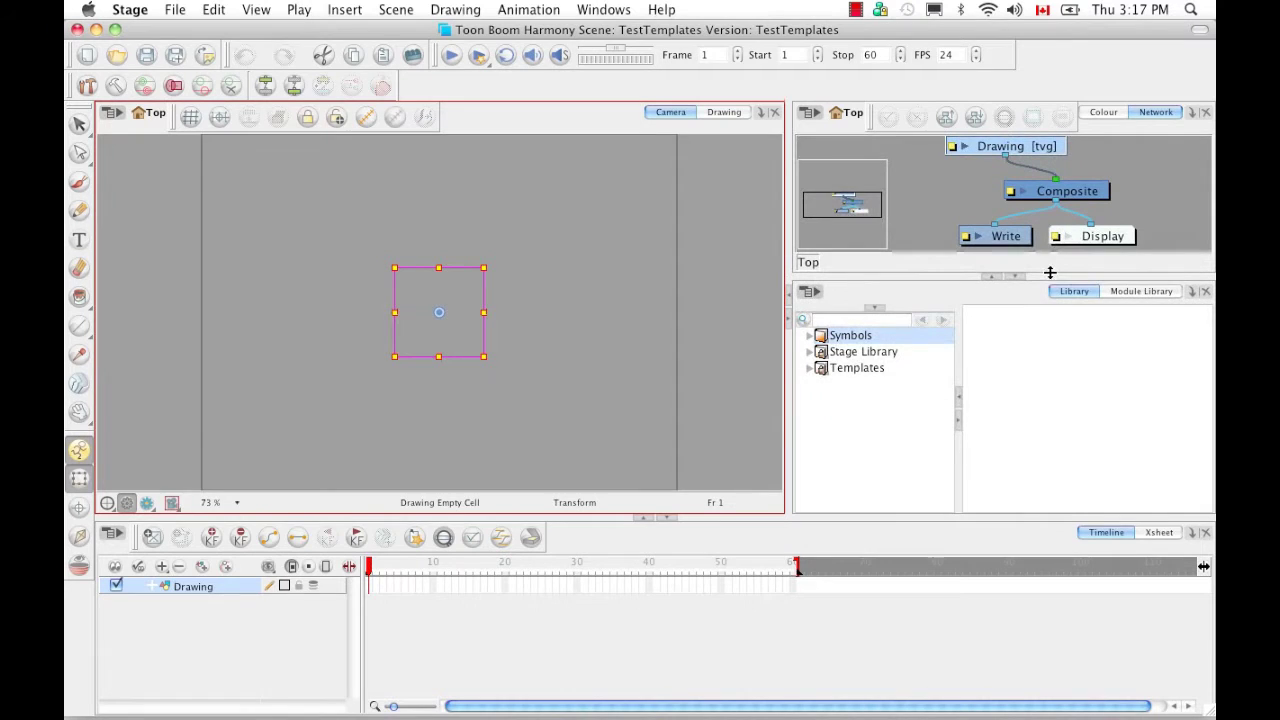
Import the KR_FULLFRONT template from the KarateRabbit library folder into the timeline and place its module beside the Drawing module in the network.
click(855, 352)
click(810, 352)
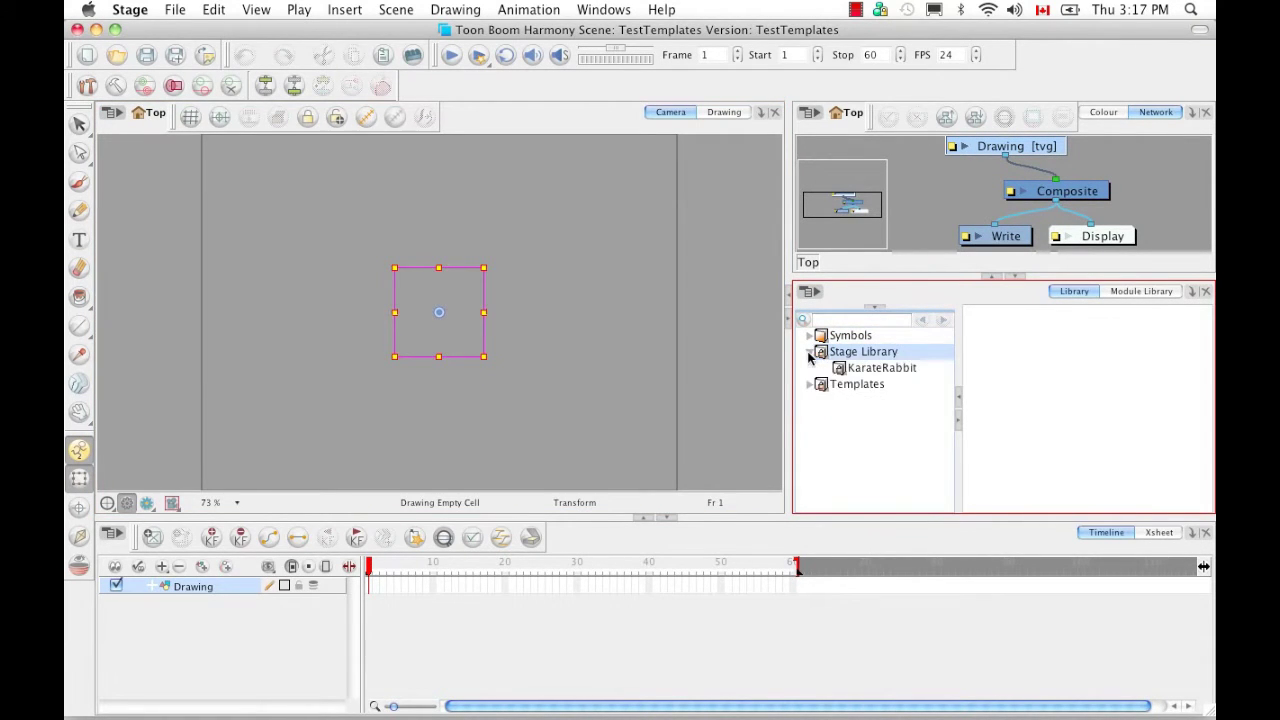
click(870, 369)
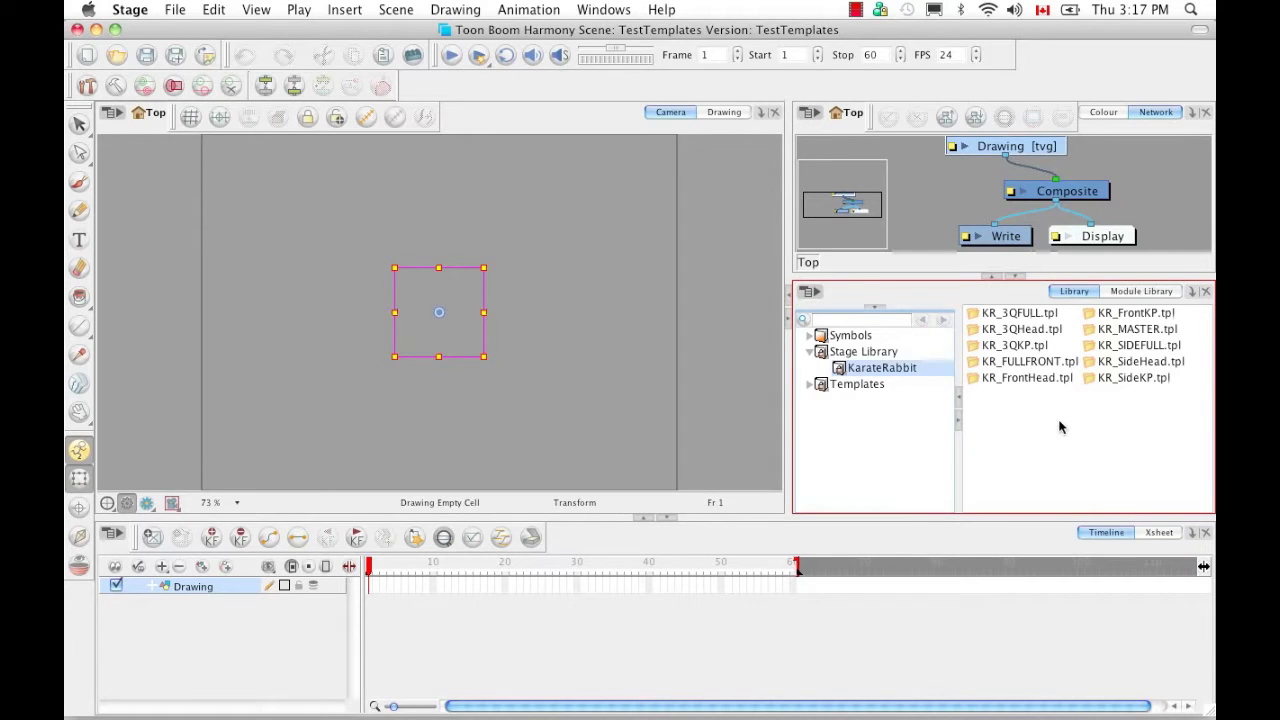
click(1046, 366)
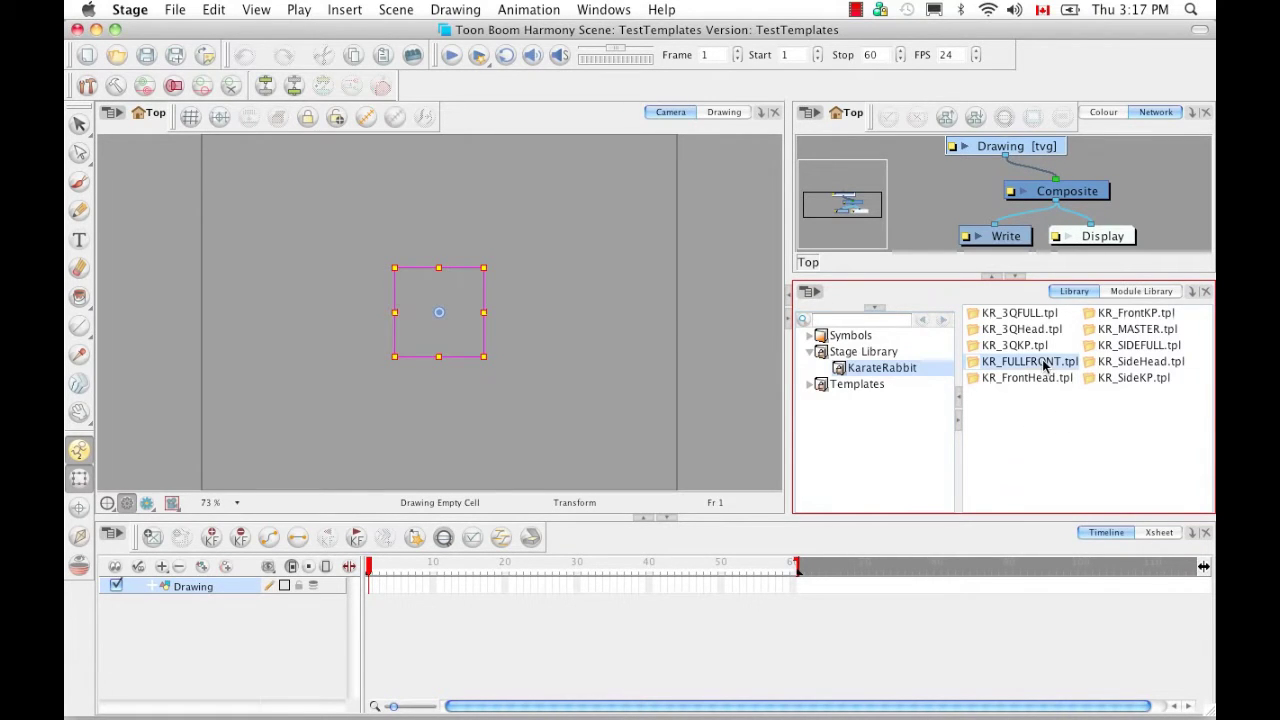
mouse_move(1033, 368)
mouse_down()
mouse_move(226, 578)
mouse_move(236, 588)
mouse_up()
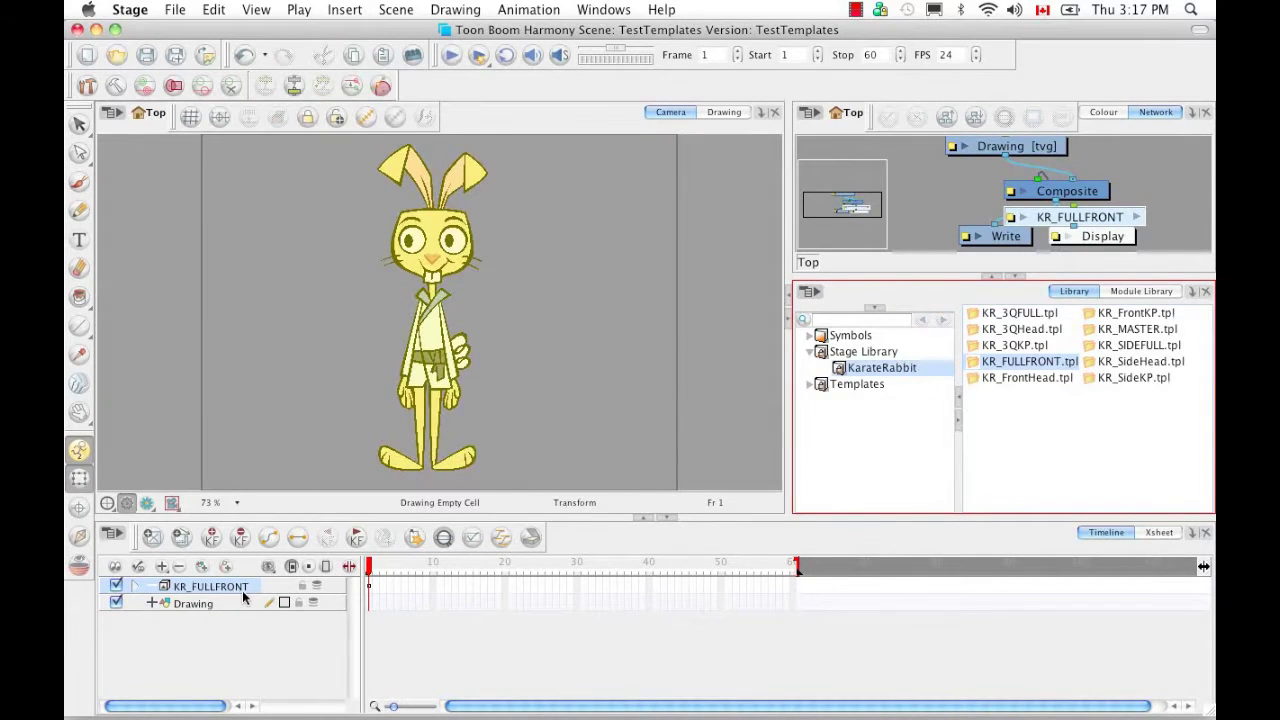
mouse_move(1117, 215)
mouse_down()
mouse_move(1135, 208)
mouse_move(1045, 162)
mouse_move(1050, 152)
mouse_move(1169, 154)
mouse_up()
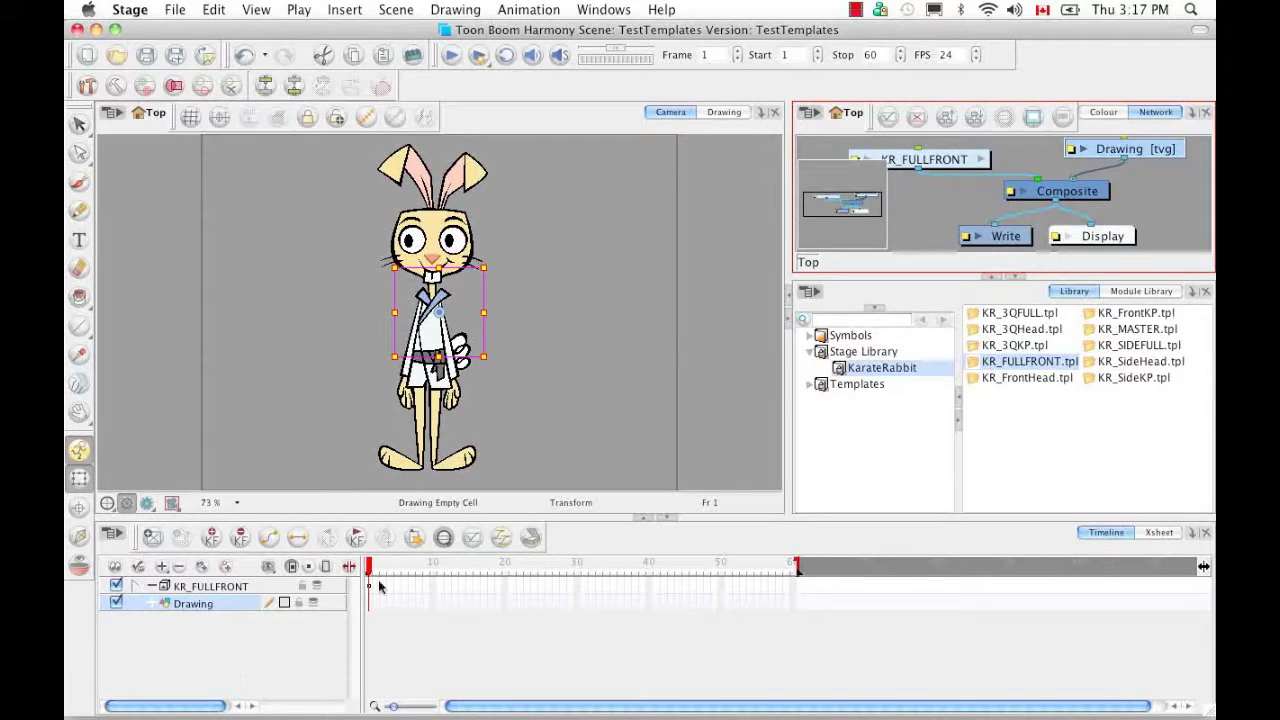
Add a second copy of the KR_FULLFRONT template to the network, and delete that copy together with its drawing files.
click(1025, 368)
drag(938, 236, 931, 209)
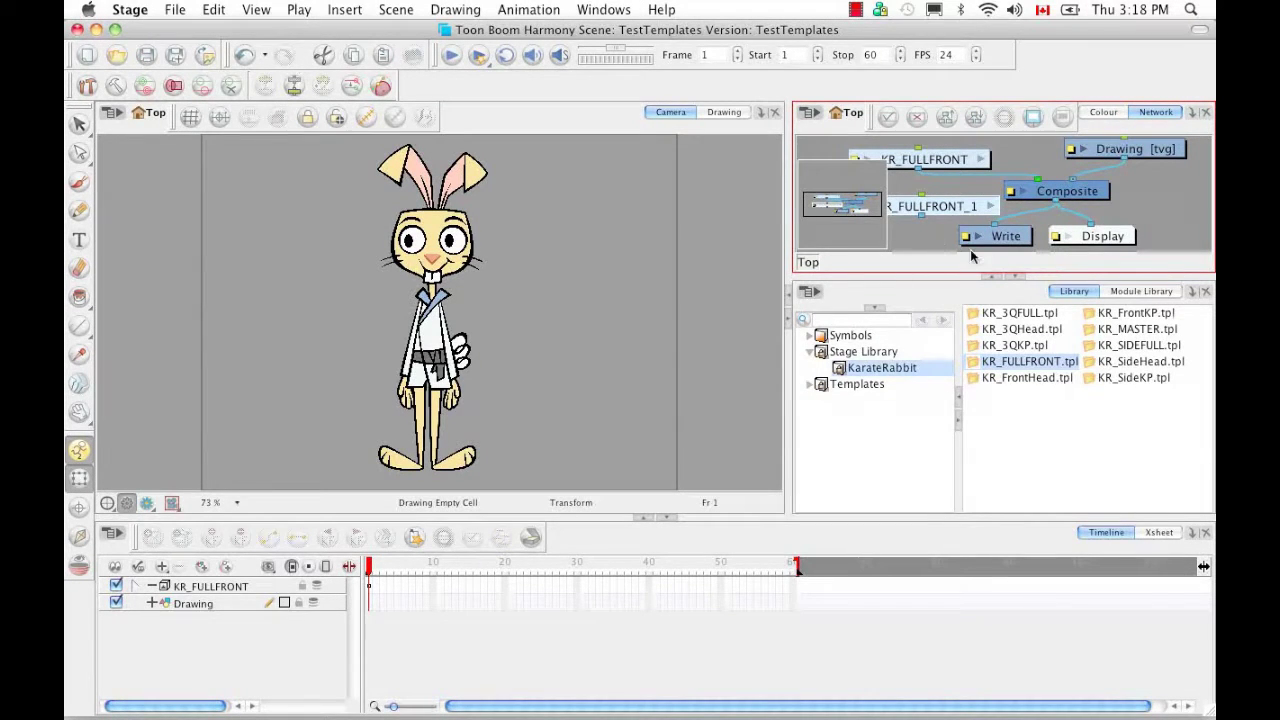
mouse_move(924, 216)
mouse_down()
mouse_move(968, 224)
mouse_move(1015, 190)
mouse_move(1044, 197)
mouse_move(952, 207)
mouse_up()
key(Delete)
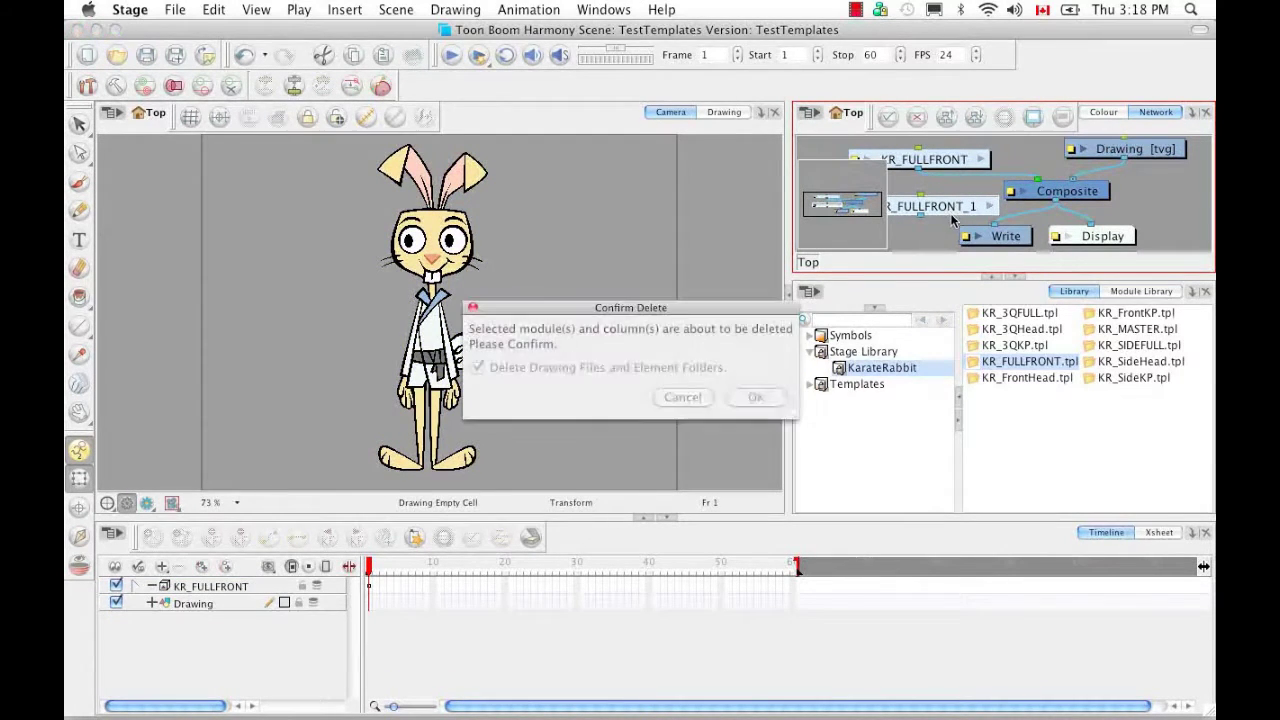
click(765, 399)
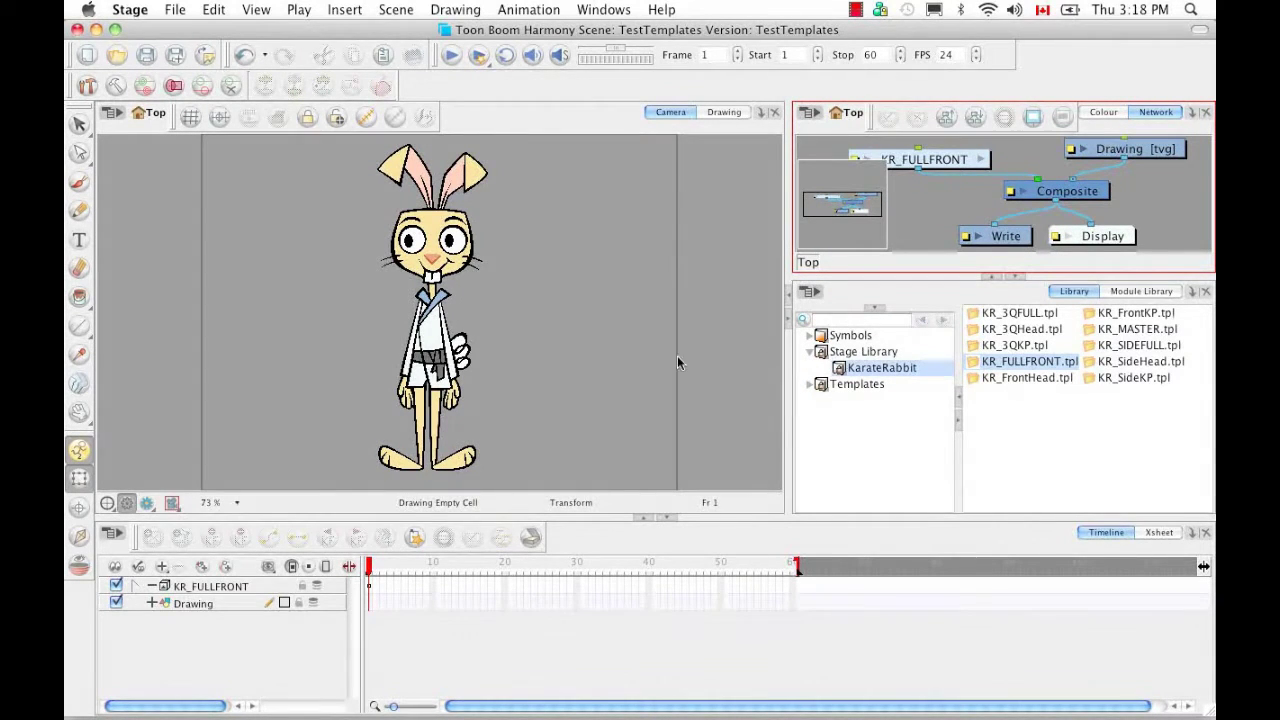
Extend the exposure of the KR_FULLFRONT group to frame 40 and expand the group to show its layers.
click(136, 587)
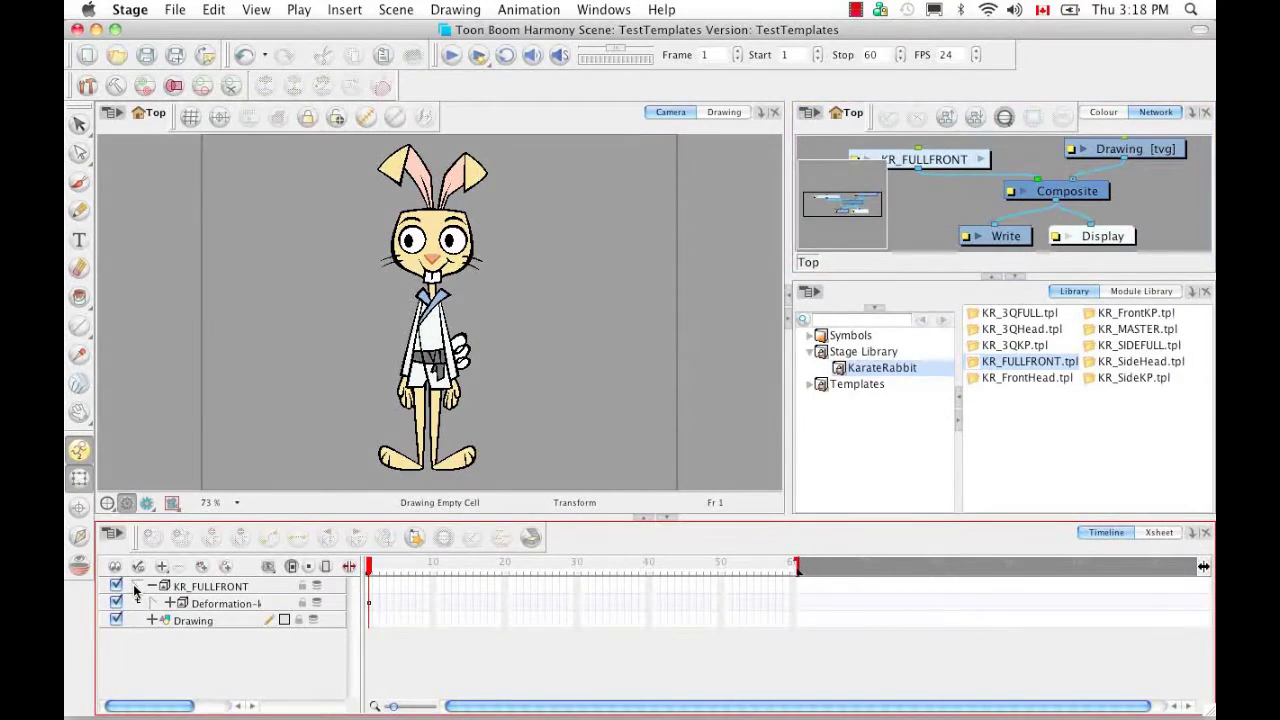
click(136, 589)
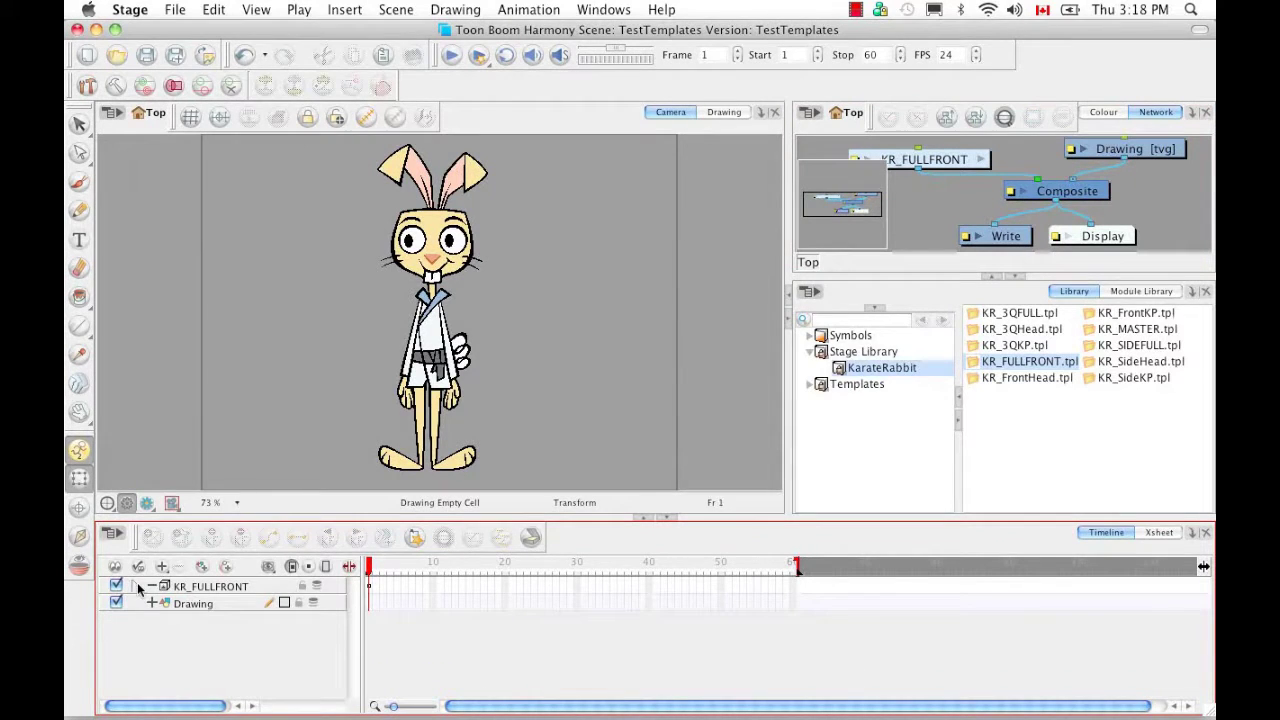
click(369, 591)
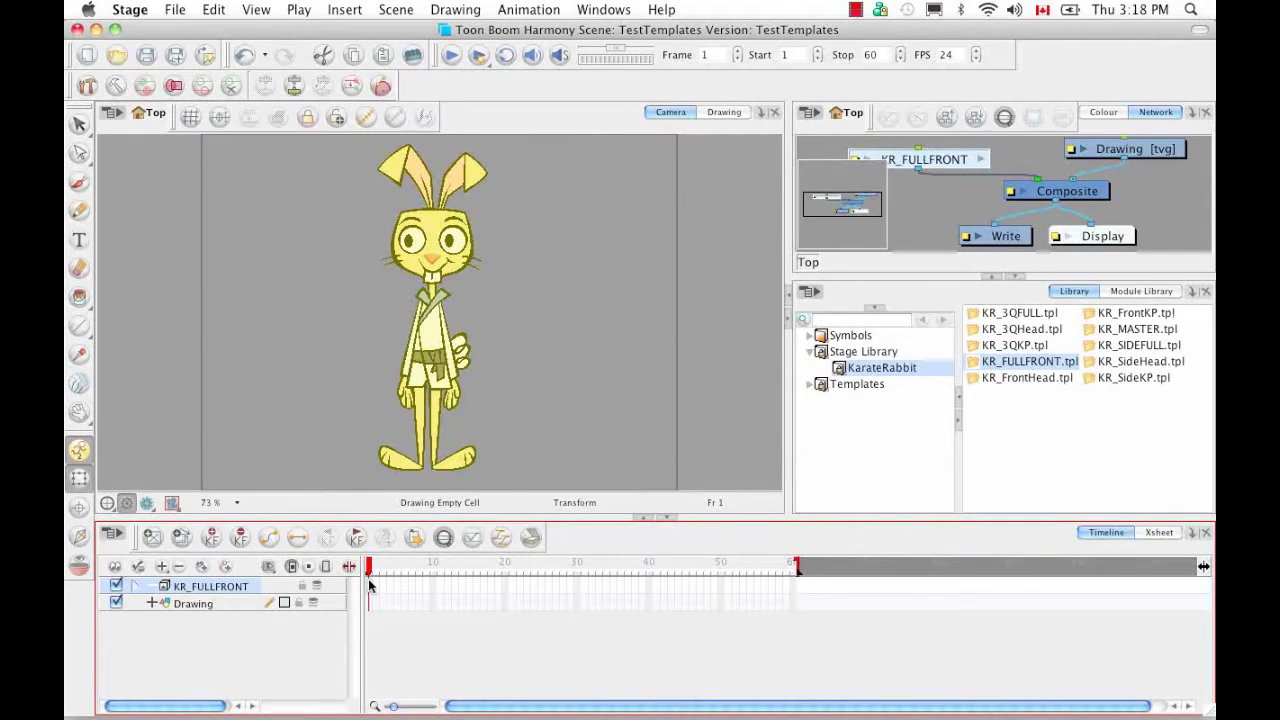
click(649, 590)
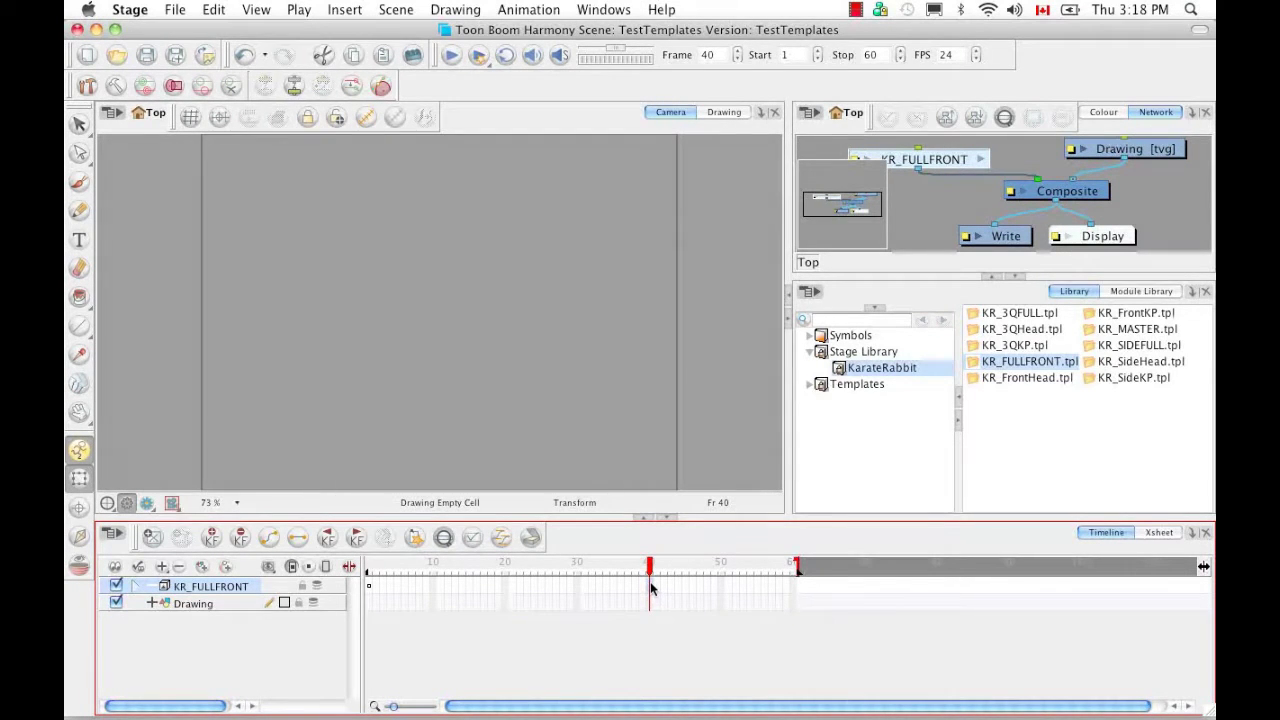
right_click(649, 579)
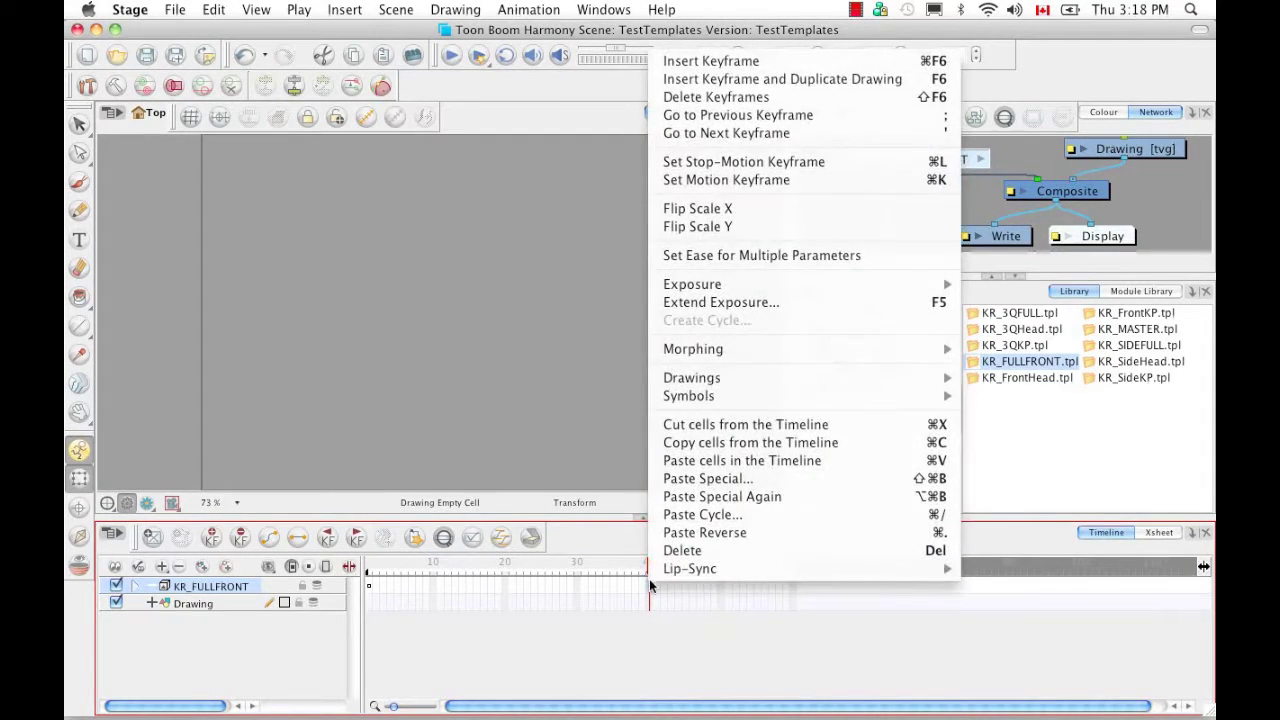
click(945, 301)
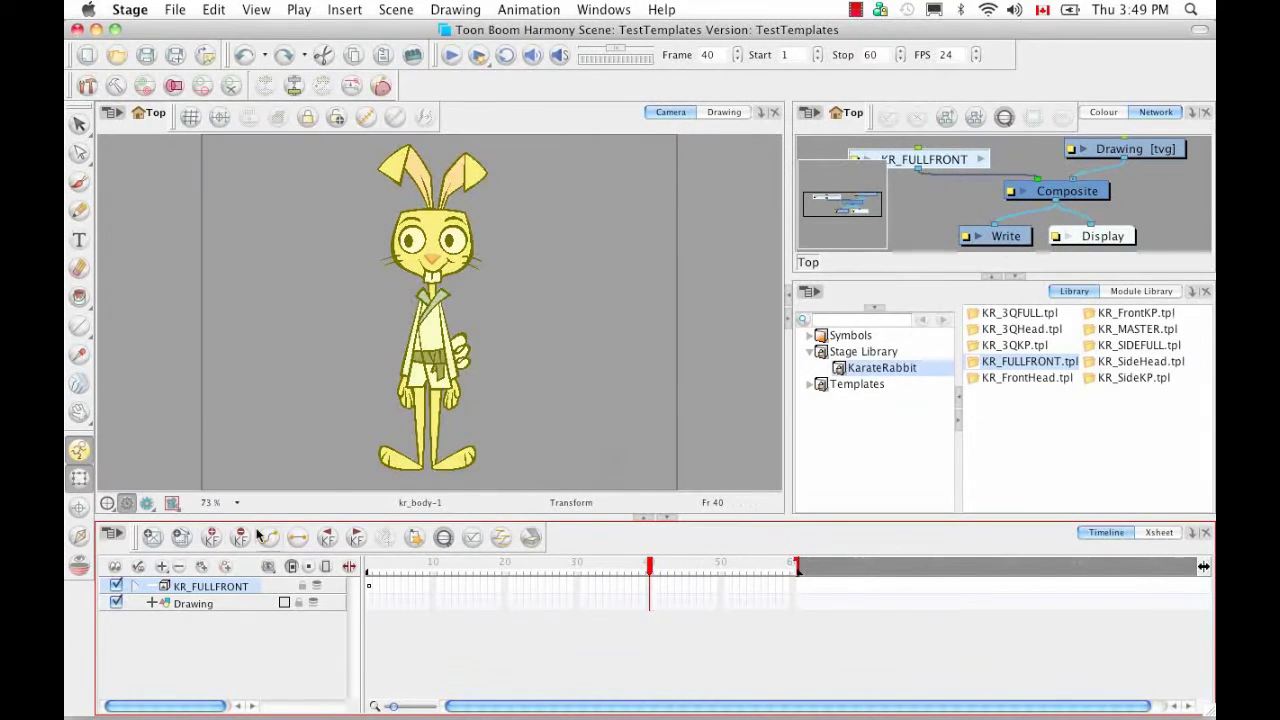
click(137, 587)
click(153, 604)
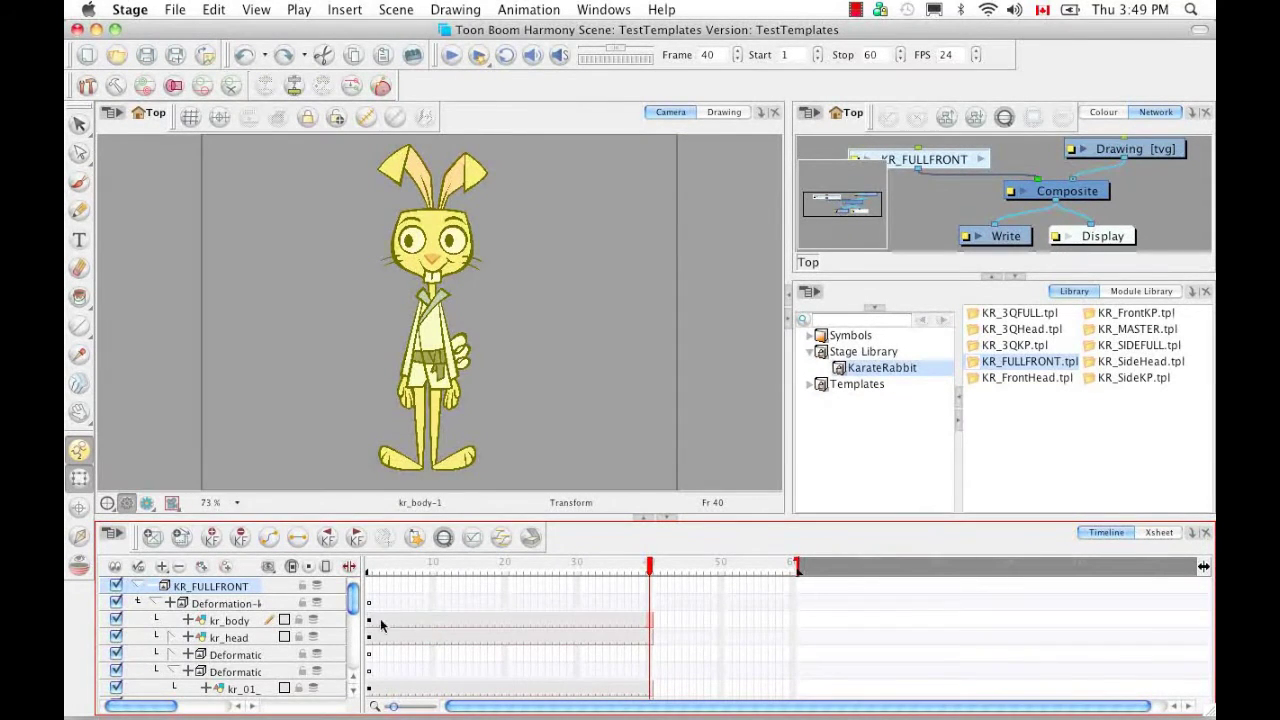
Apply the KR_3QKP key-pose template to the KR_FULLFRONT rig at frame 20.
drag(646, 568, 507, 575)
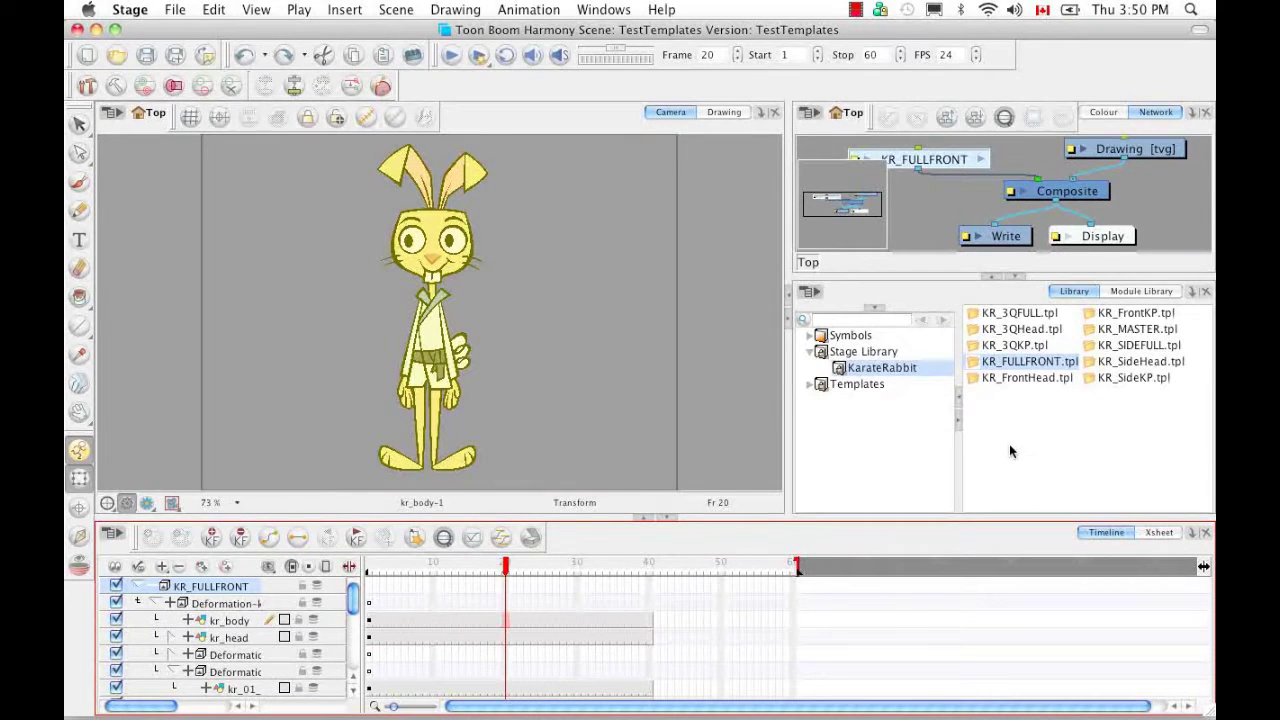
click(1014, 346)
drag(1024, 348, 506, 577)
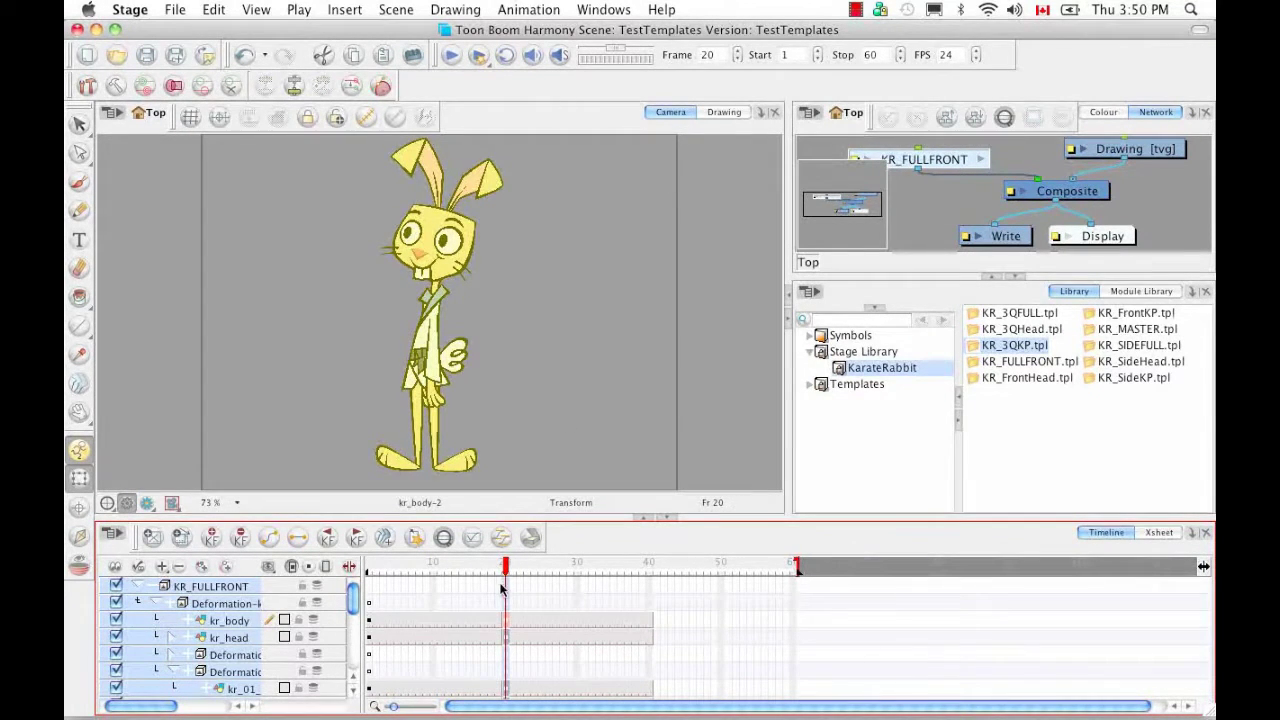
Apply the KR_SideHead template to the kr_head layer at frame 35.
drag(507, 570, 576, 577)
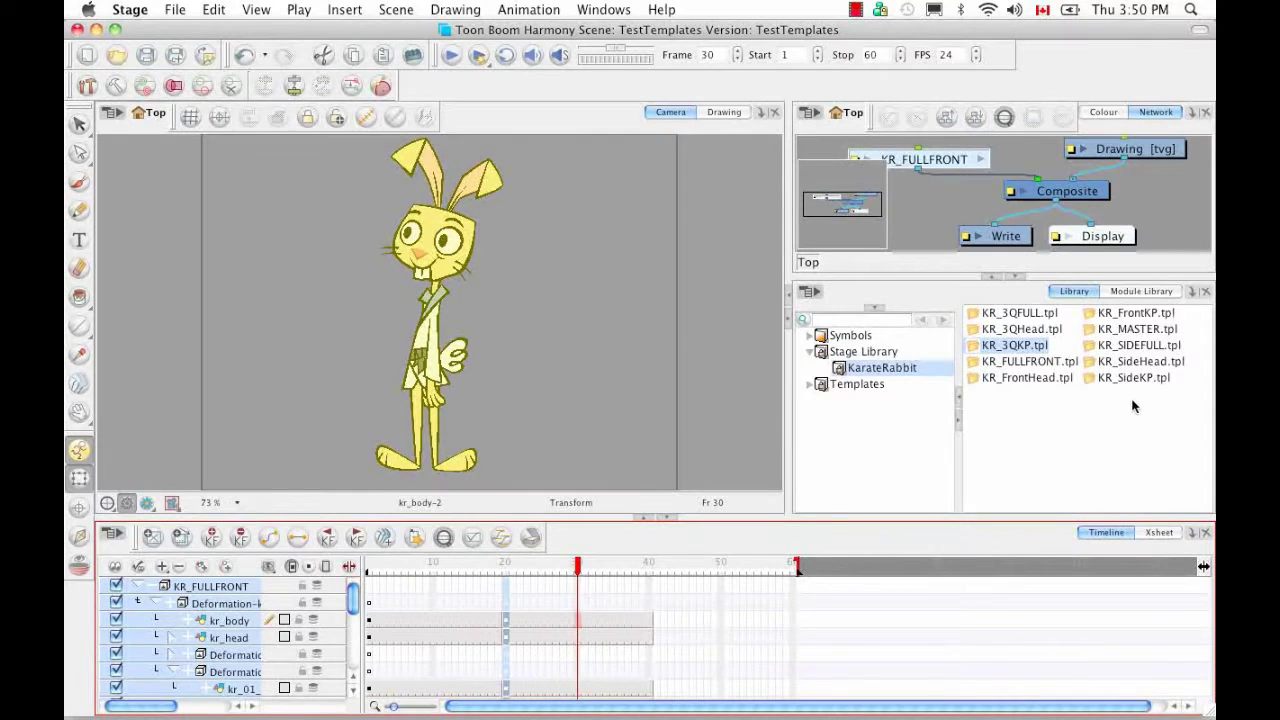
click(1141, 361)
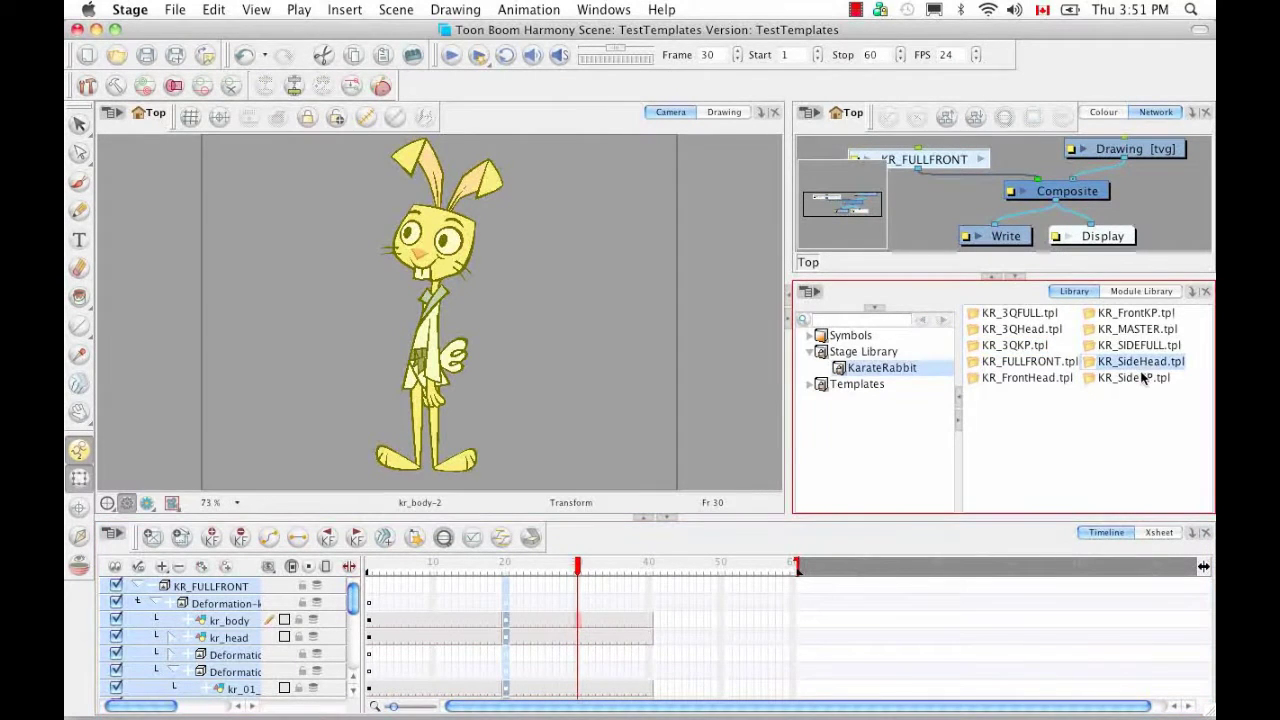
mouse_move(1146, 360)
mouse_down()
mouse_move(1100, 421)
mouse_move(933, 548)
mouse_move(784, 602)
mouse_move(660, 625)
mouse_move(612, 619)
mouse_move(607, 593)
mouse_move(604, 637)
mouse_up()
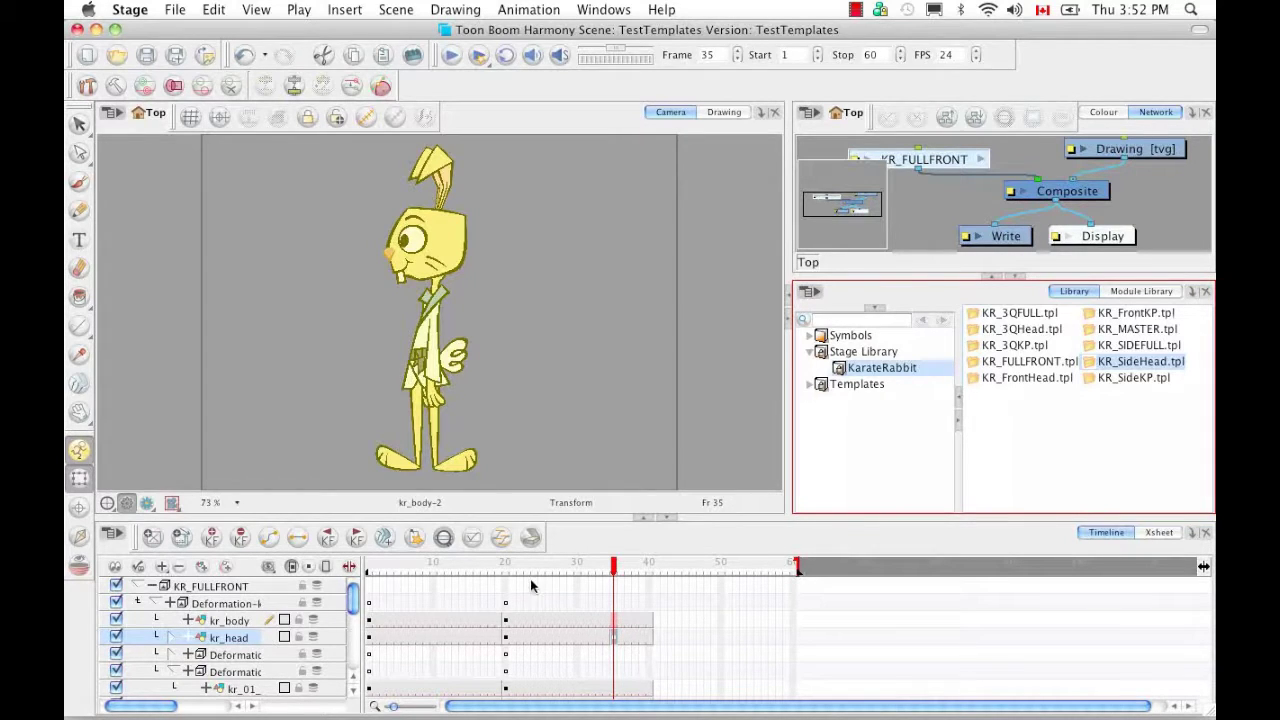
Scrub through the head turn and shift the side-view head slightly on the rabbit's neck at frame 35.
drag(496, 568, 608, 572)
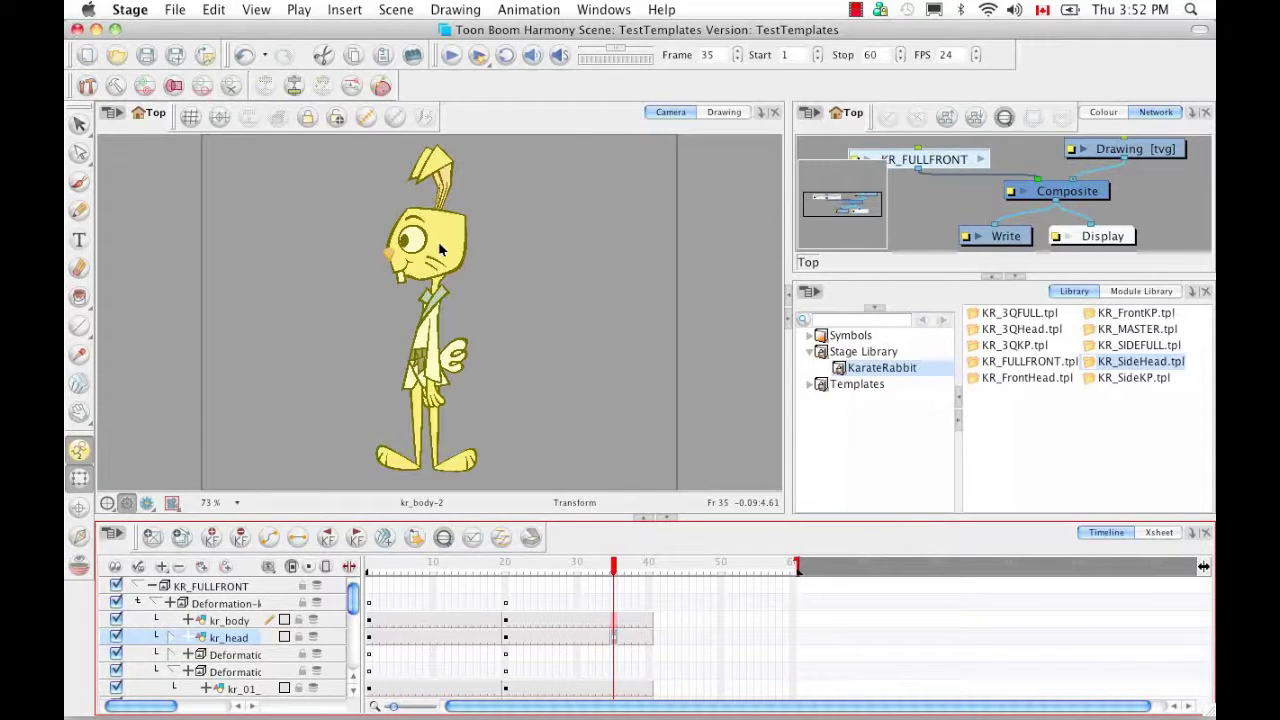
click(615, 643)
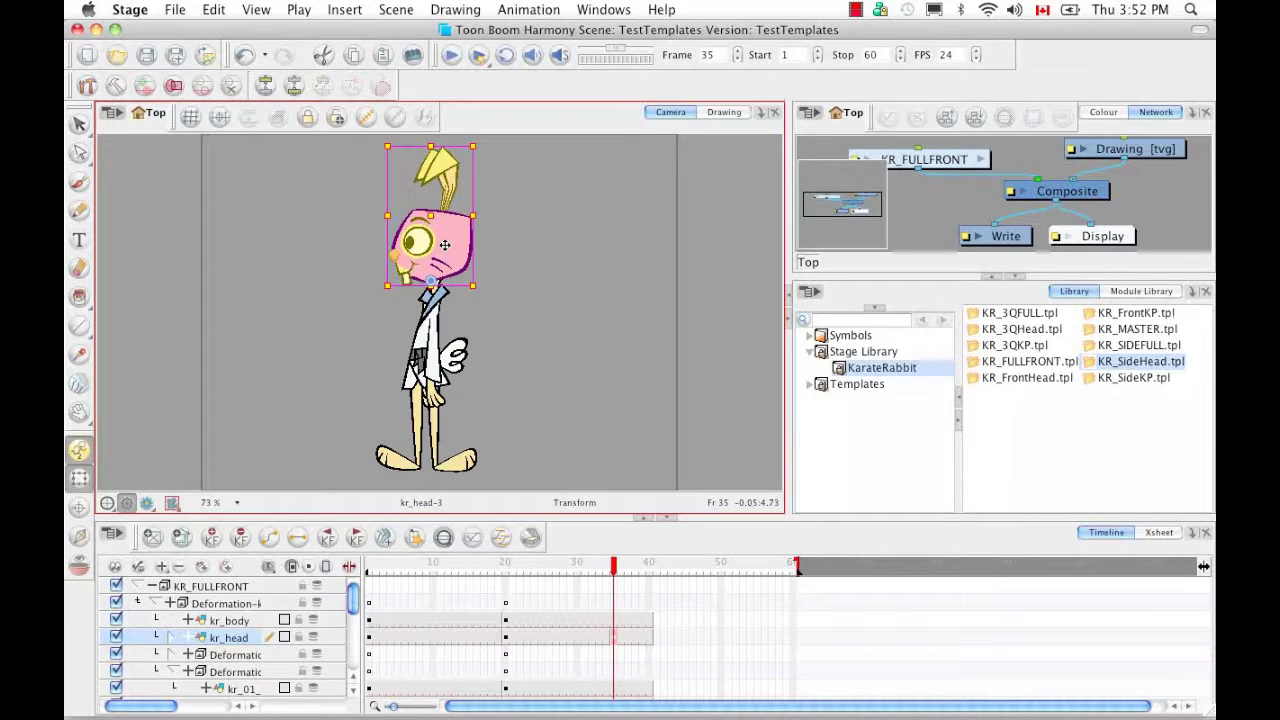
click(563, 395)
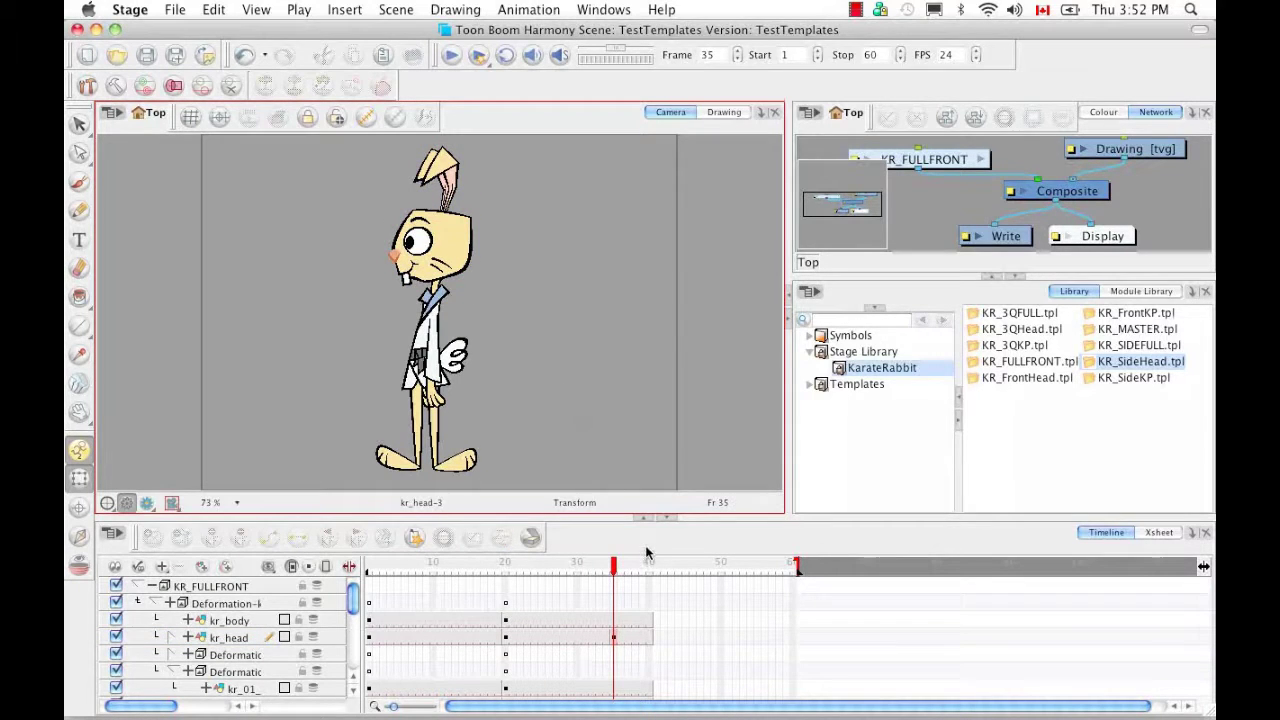